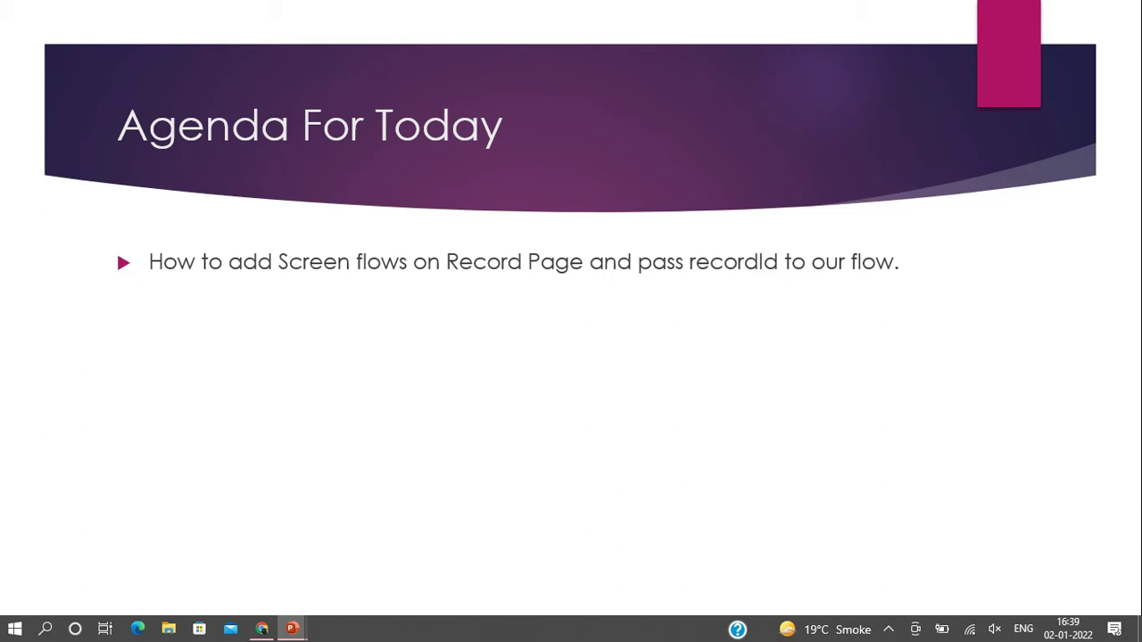
- Advance the slideshow to the 'Screen Flow – Scenario 1' slide
{"action": "key", "text": "Right"}
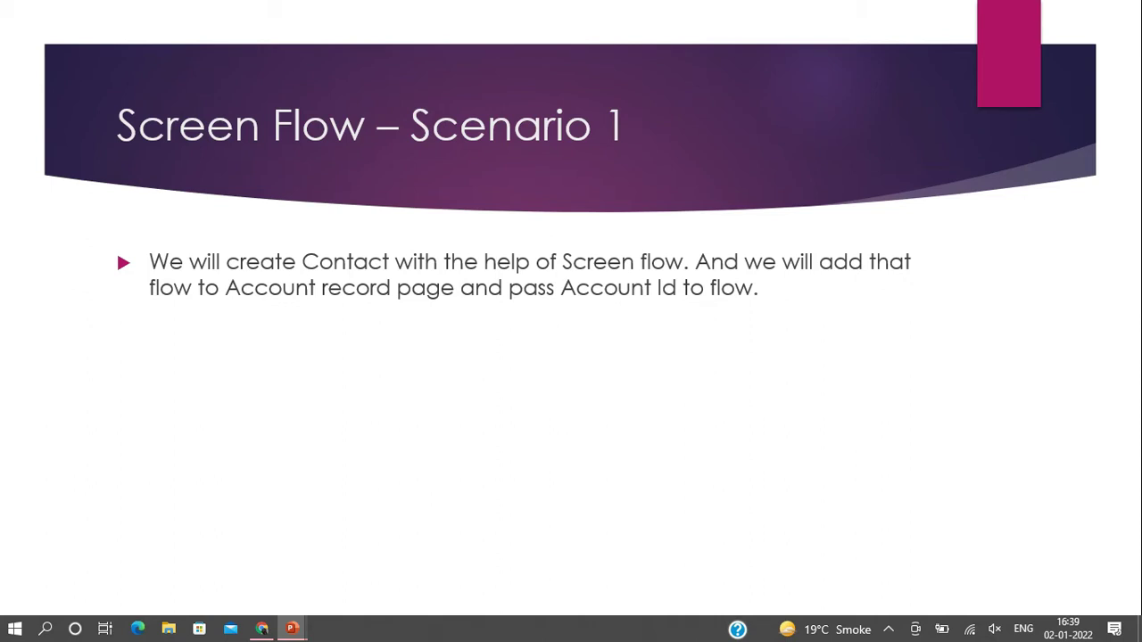
- Switch to Salesforce and start a new Screen Flow in the Freeform layout
{"action": "left_click", "coordinate": [261, 629]}
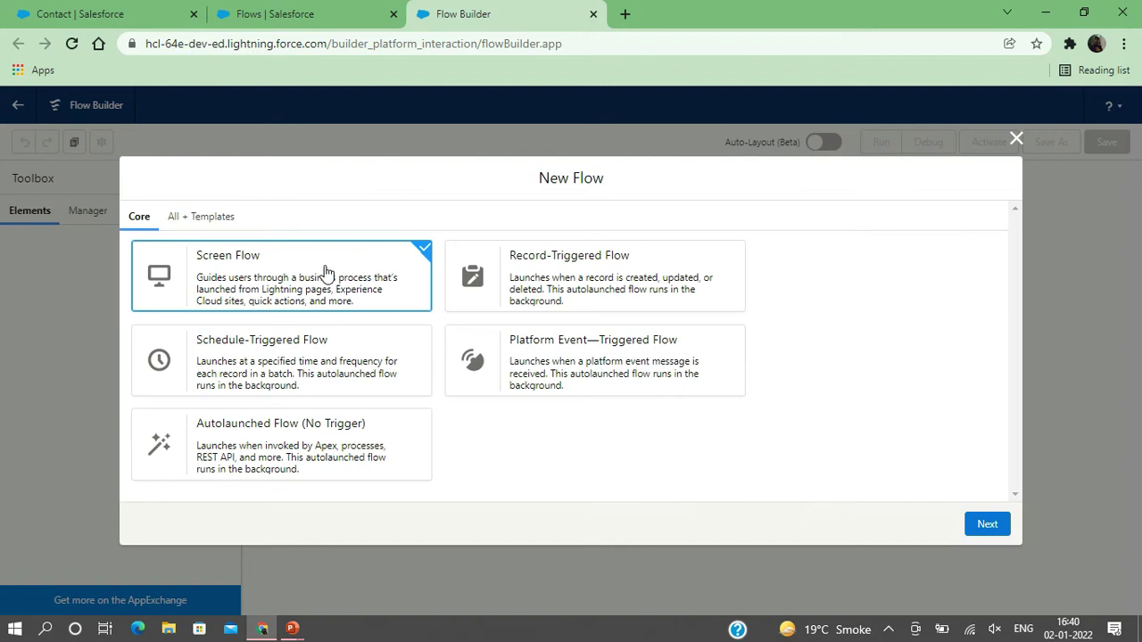
{"action": "left_click", "coordinate": [987, 526]}
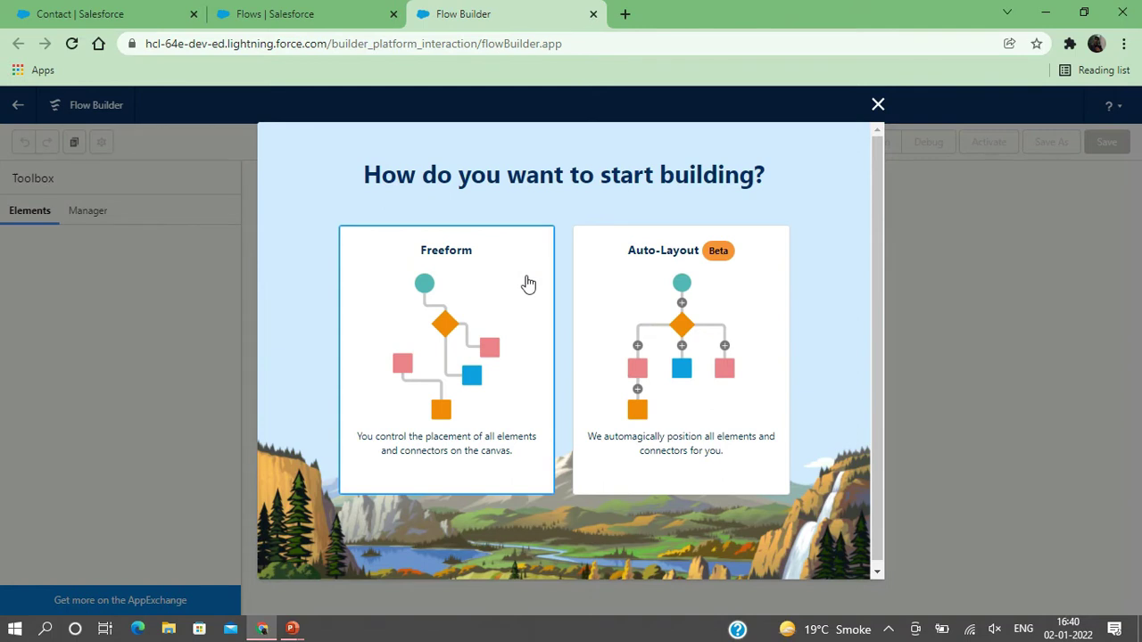
{"action": "double_click", "coordinate": [475, 303]}
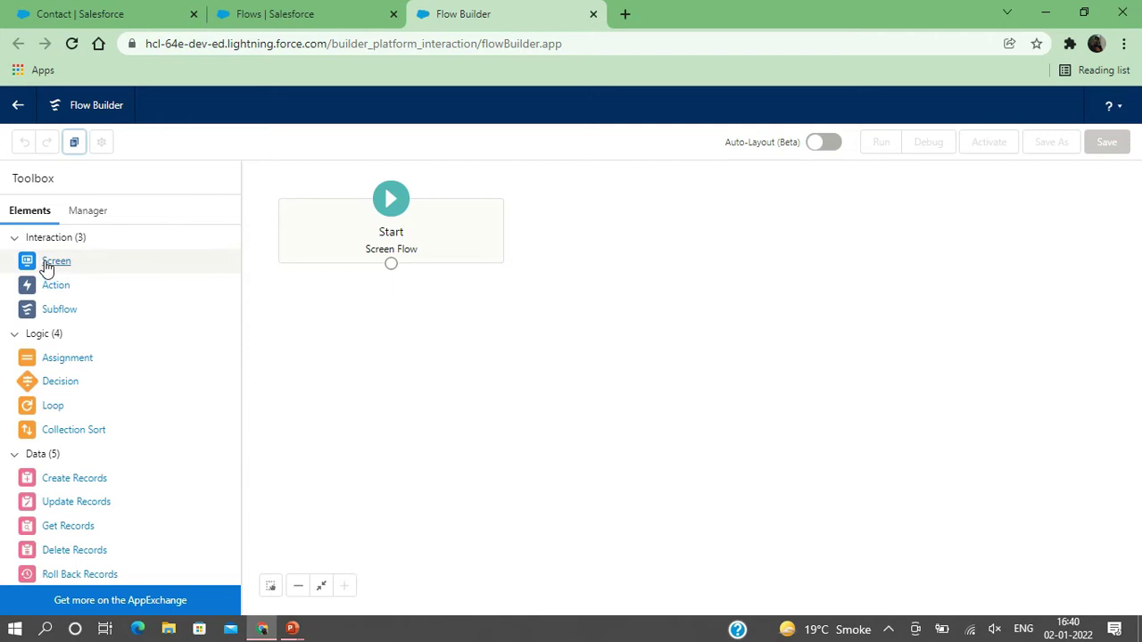
- Place a new Screen element on the canvas and type a first draft of its label
{"action": "left_click_drag", "start_coordinate": [47, 268], "coordinate": [377, 315]}
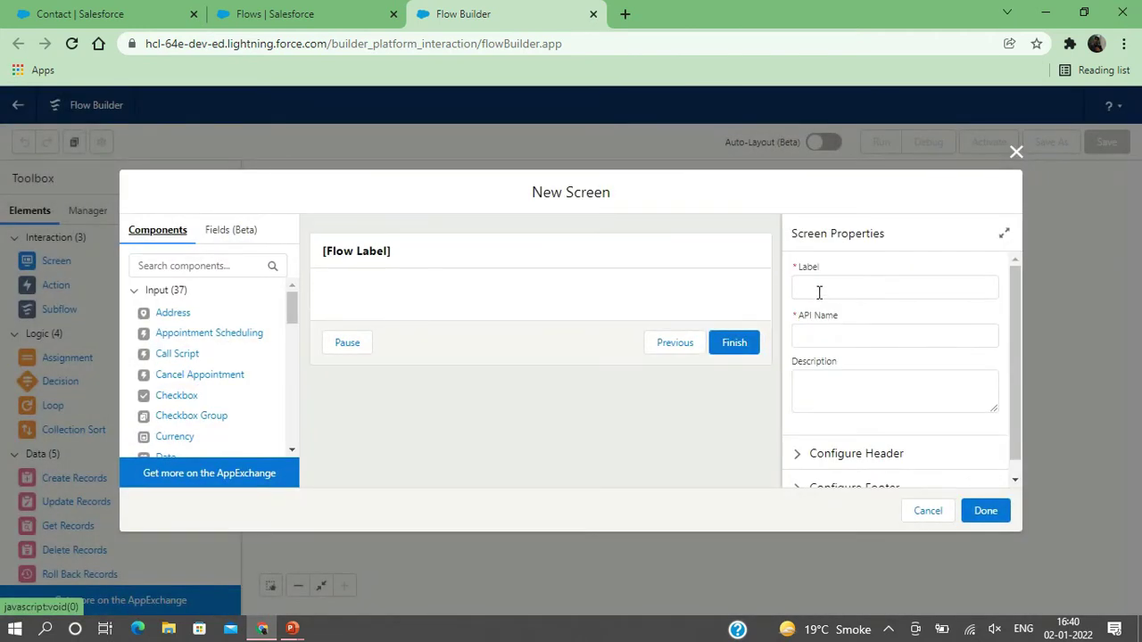
{"action": "left_click", "coordinate": [819, 291]}
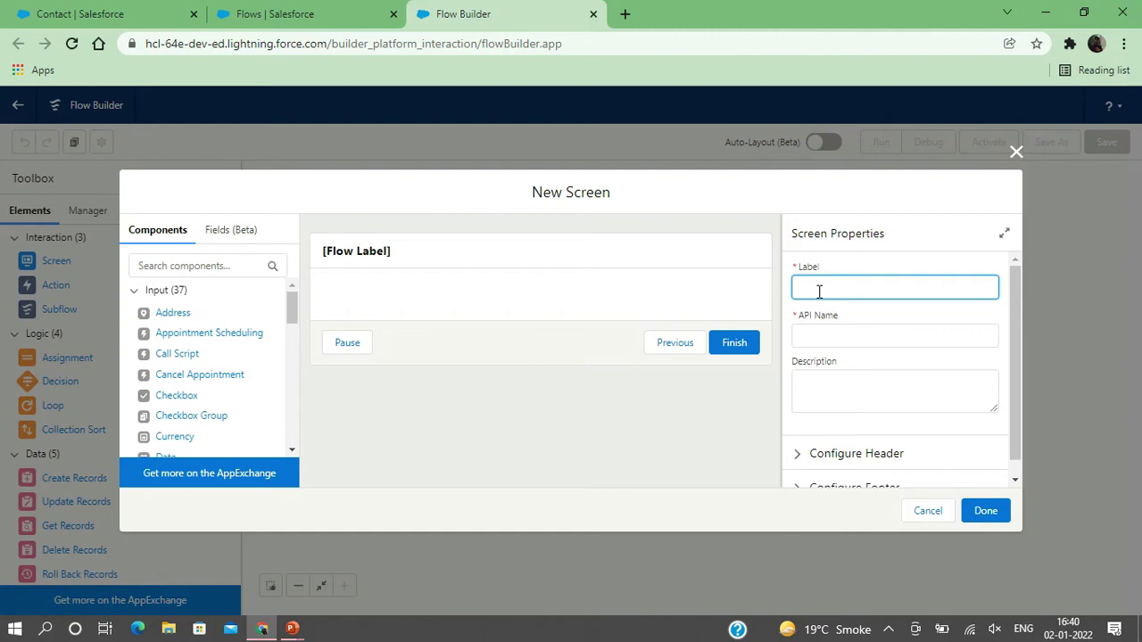
{"action": "type", "text": "Contact"}
{"action": "key", "text": "Home"}
{"action": "type", "text": "FromAccount"}
{"action": "left_click", "coordinate": [910, 291]}
{"action": "key", "text": "BackSpace"}
{"action": "key", "text": "BackSpace"}
{"action": "key", "text": "BackSpace"}
{"action": "key", "text": "BackSpace"}
{"action": "key", "text": "BackSpace"}
{"action": "key", "text": "BackSpace"}
{"action": "key", "text": "BackSpace"}
{"action": "key", "text": "BackSpace"}
{"action": "key", "text": "BackSpace"}
{"action": "key", "text": "BackSpace"}
{"action": "key", "text": "BackSpace"}
{"action": "key", "text": "BackSpace"}
{"action": "key", "text": "BackSpace"}
{"action": "key", "text": "BackSpace"}
{"action": "key", "text": "BackSpace"}
{"action": "key", "text": "BackSpace"}
{"action": "key", "text": "BackSpace"}
{"action": "key", "text": "BackSpace"}
{"action": "type", "text": "CntactFromAccount"}
{"action": "left_click", "coordinate": [802, 288]}
{"action": "type", "text": "o"}
- Retype the label as ContactFromAccount and let the API name auto-fill to match
{"action": "double_click", "coordinate": [914, 283]}
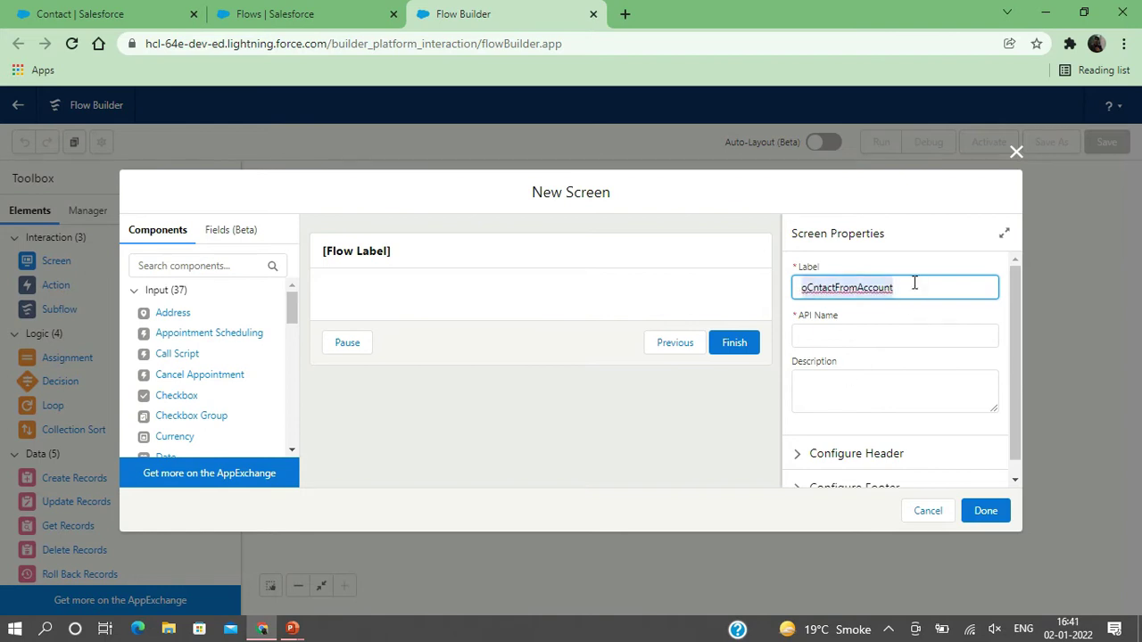
{"action": "key", "text": "BackSpace"}
{"action": "type", "text": "Contact"}
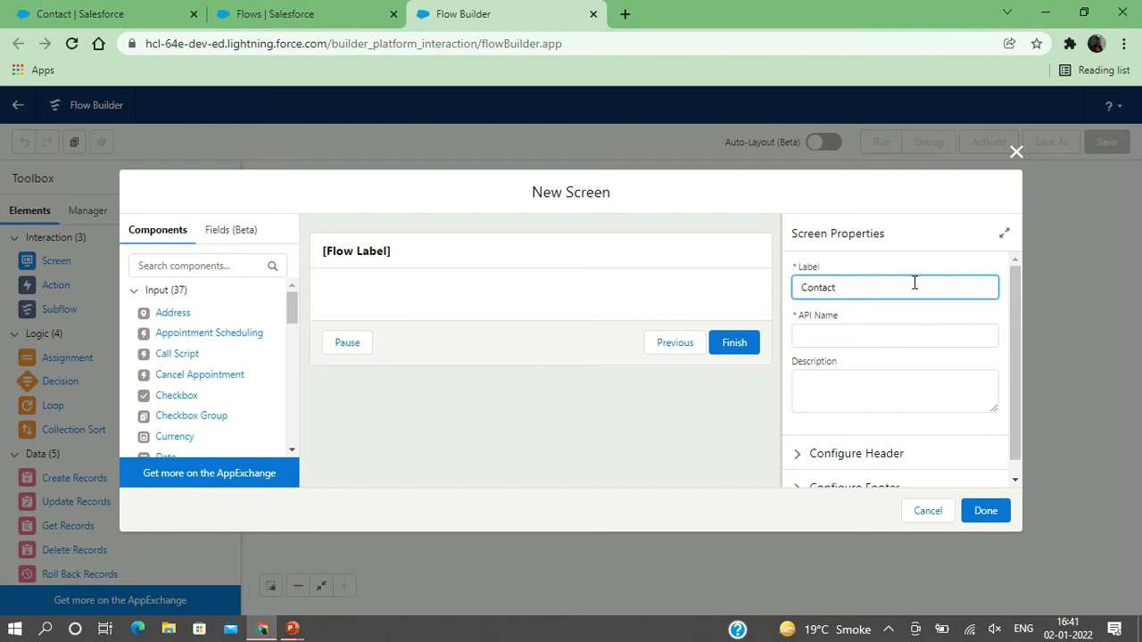
{"action": "type", "text": "FromAccount"}
{"action": "left_click", "coordinate": [819, 336]}
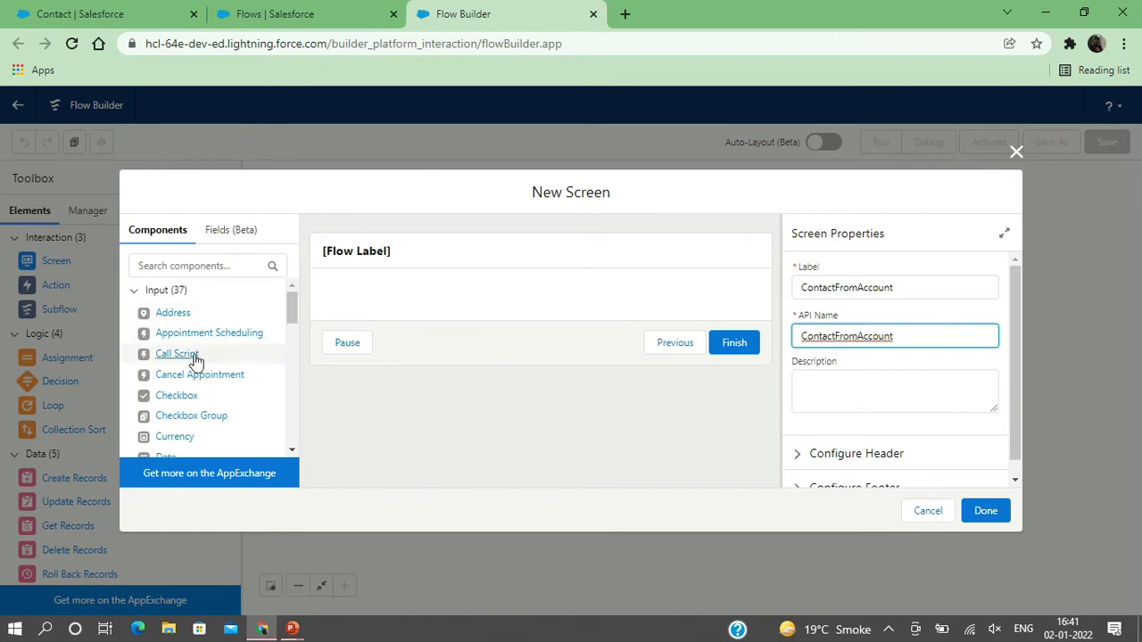
{"action": "scroll", "coordinate": [196, 370], "scroll_direction": "down", "scroll_amount": 3}
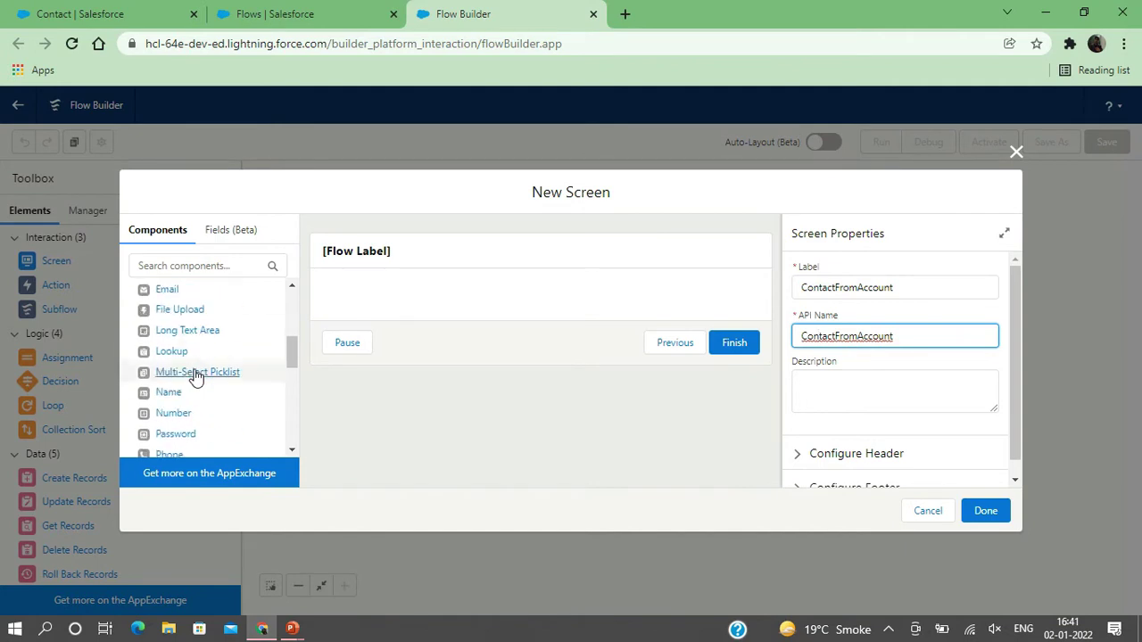
{"action": "scroll", "coordinate": [195, 374], "scroll_direction": "down", "scroll_amount": 5}
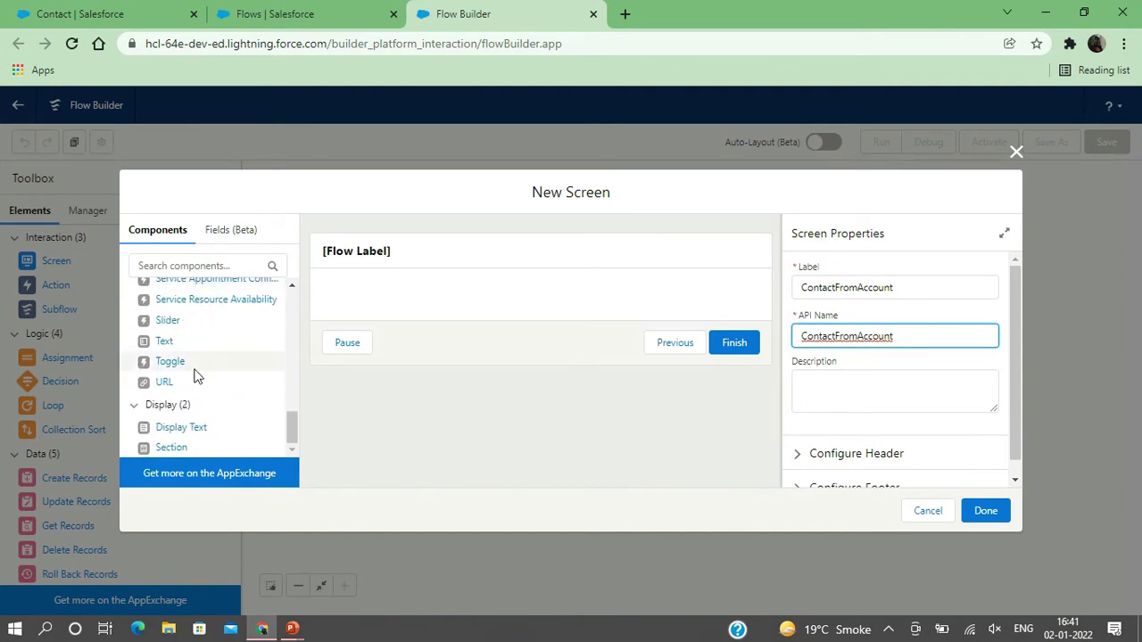
{"action": "scroll", "coordinate": [196, 375], "scroll_direction": "up", "scroll_amount": 1}
- Add a Text input labelled 'First Name' and auto-fill its API name
{"action": "left_click", "coordinate": [162, 368]}
{"action": "left_click_drag", "start_coordinate": [162, 372], "coordinate": [381, 309]}
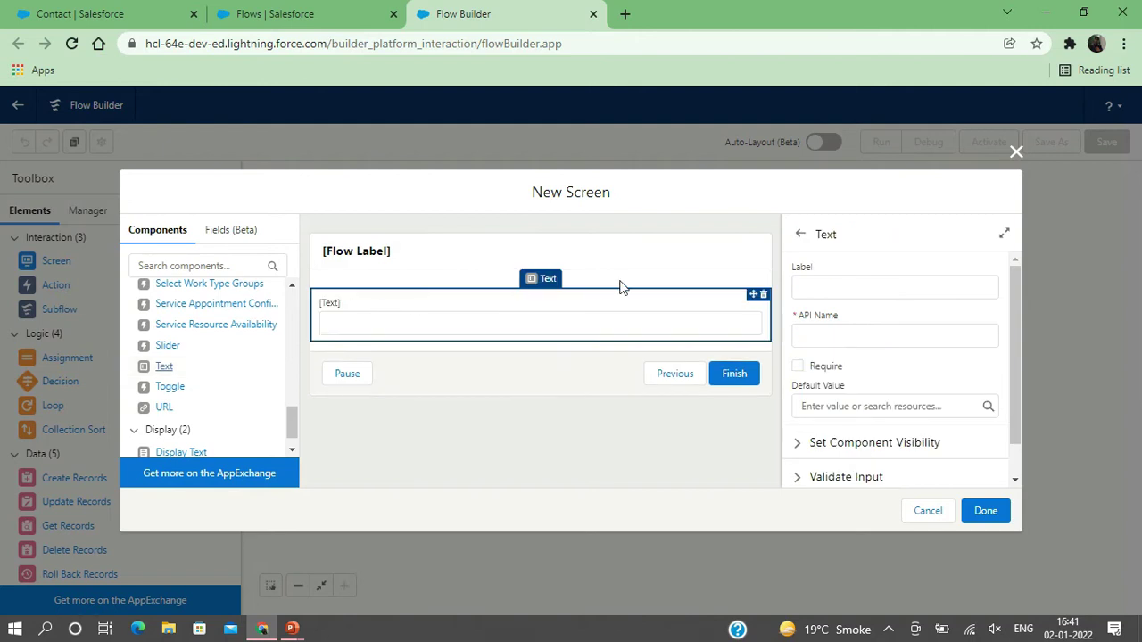
{"action": "left_click", "coordinate": [822, 288]}
{"action": "type", "text": "First Name"}
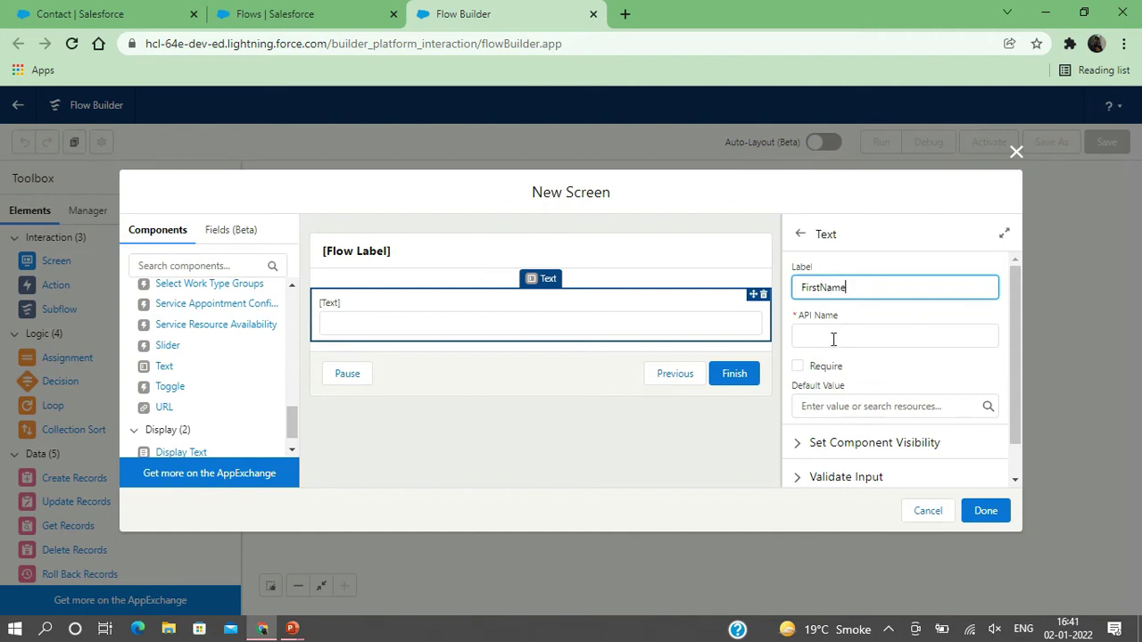
{"action": "left_click", "coordinate": [831, 337]}
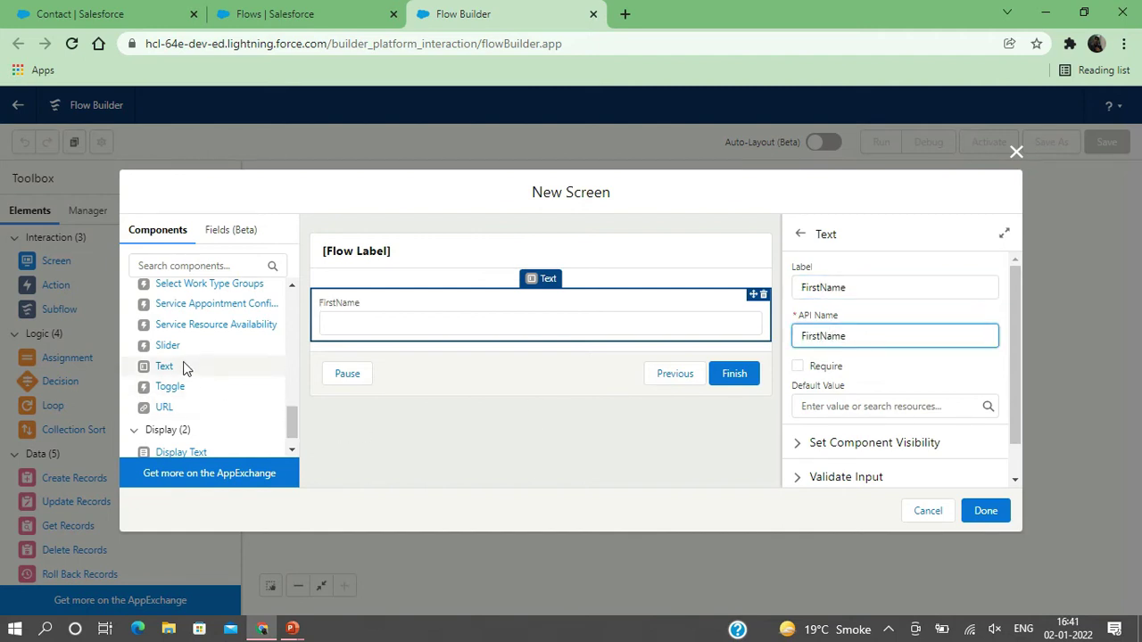
- Add a second Text input below it, labelled LastName with matching API name
{"action": "left_click_drag", "start_coordinate": [162, 369], "coordinate": [359, 349]}
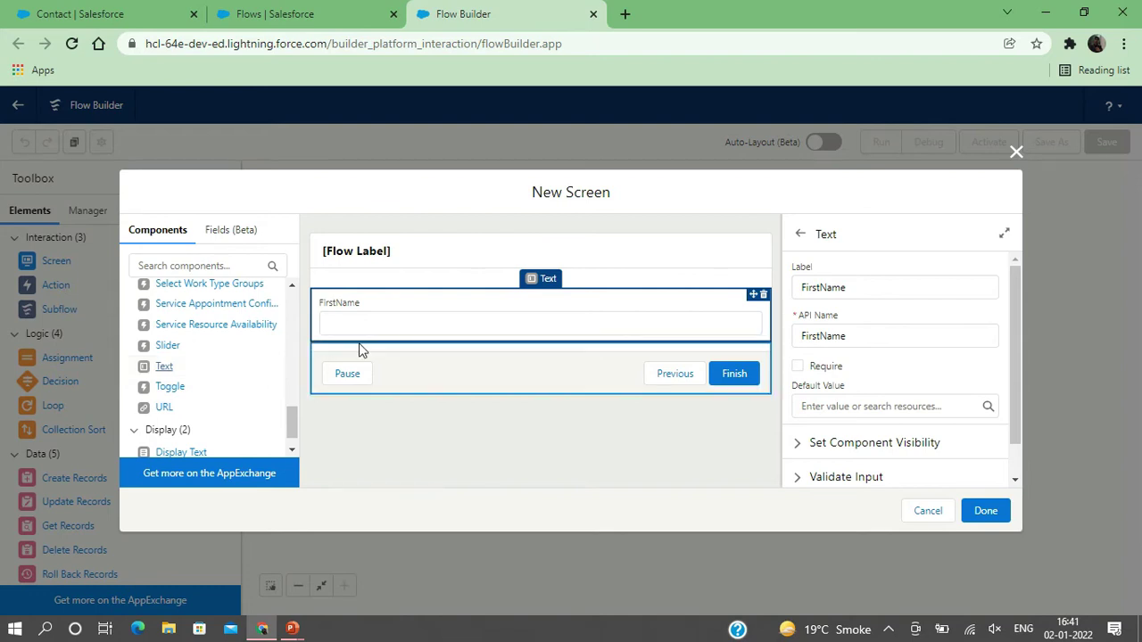
{"action": "left_click", "coordinate": [163, 367]}
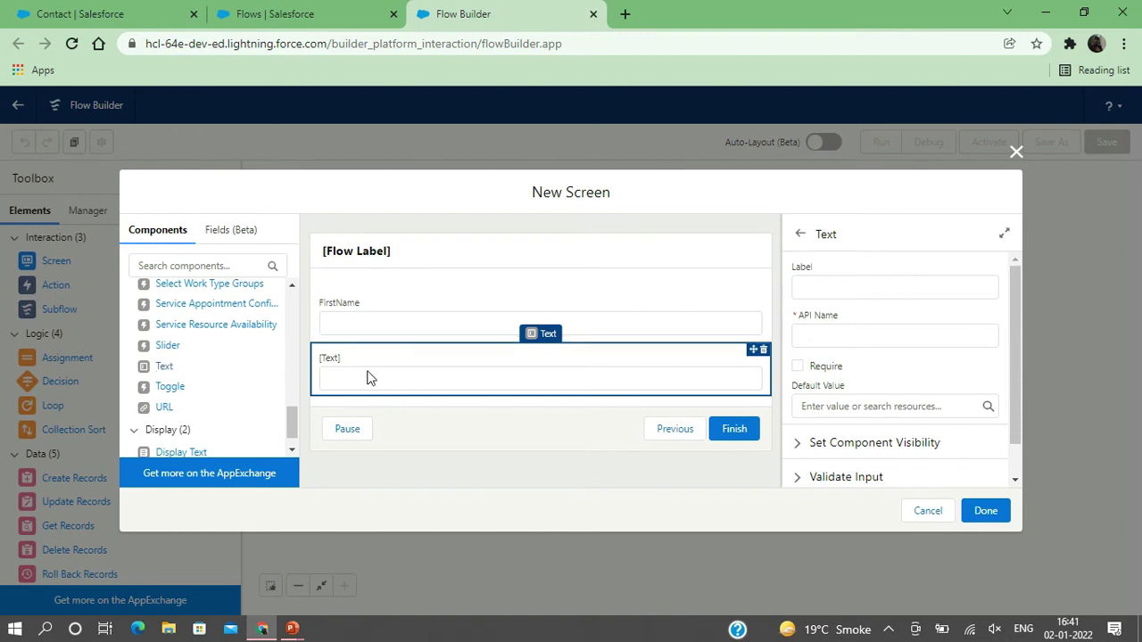
{"action": "left_click", "coordinate": [841, 292]}
{"action": "type", "text": "LastName"}
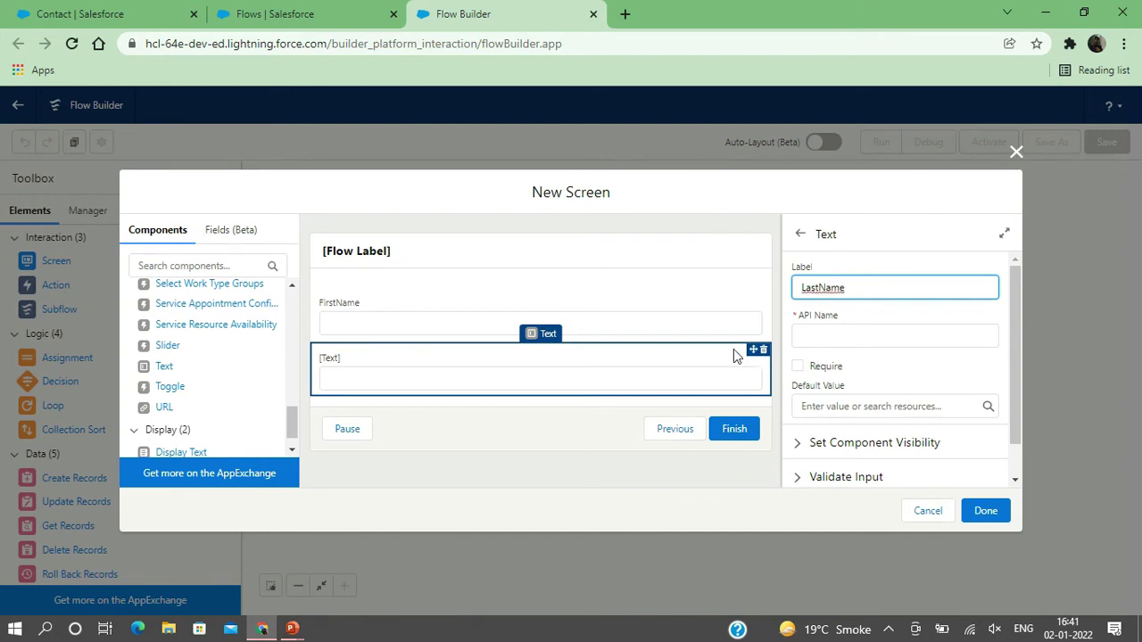
{"action": "left_click", "coordinate": [818, 335]}
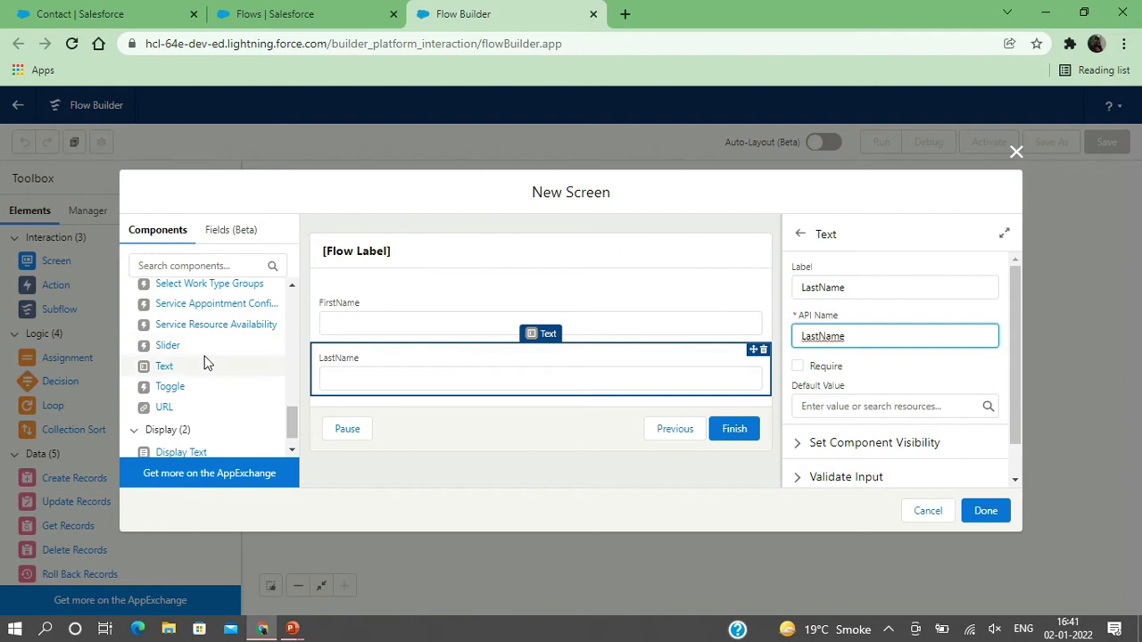
{"action": "scroll", "coordinate": [212, 356], "scroll_direction": "down", "scroll_amount": 1}
{"action": "scroll", "coordinate": [205, 362], "scroll_direction": "up", "scroll_amount": 8}
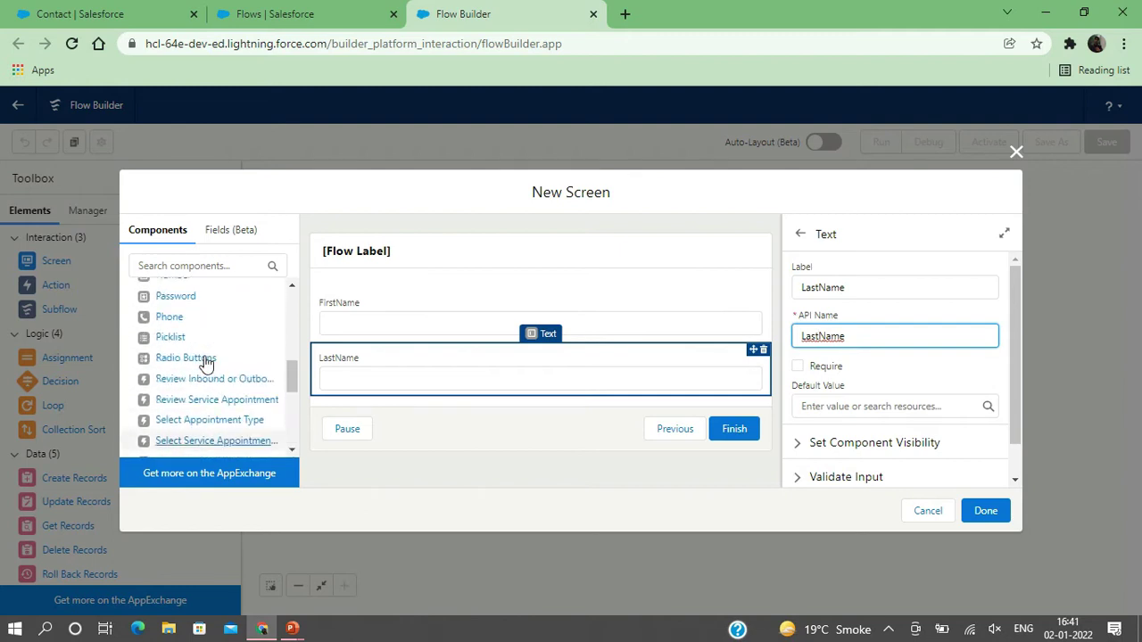
{"action": "scroll", "coordinate": [204, 360], "scroll_direction": "up", "scroll_amount": 3}
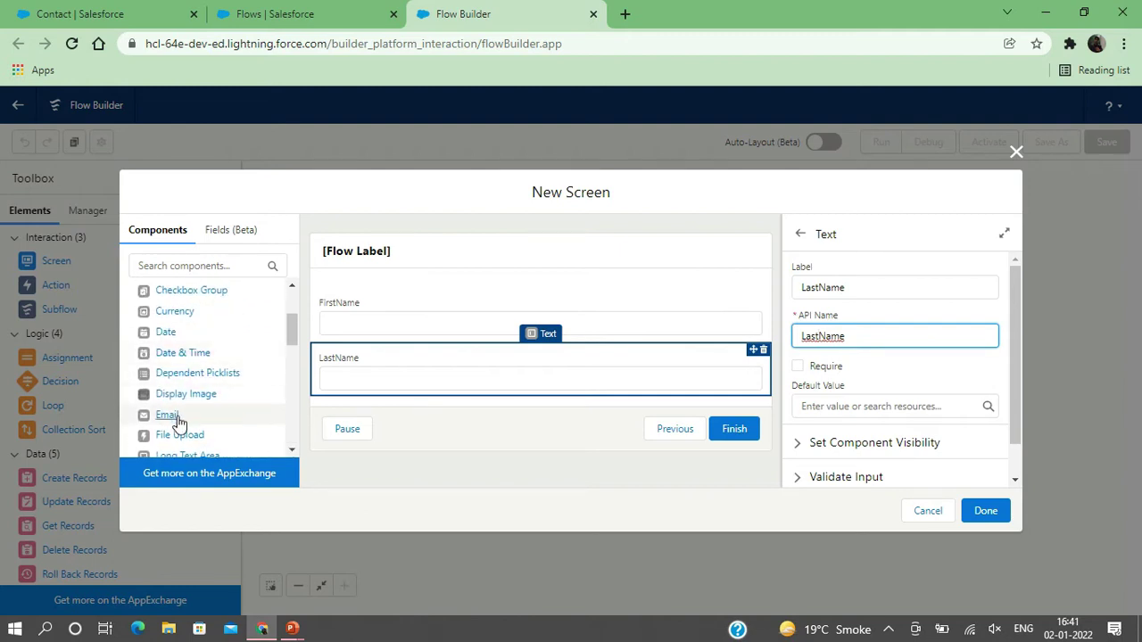
- Add an Email input below LastName with API name Email
{"action": "left_click_drag", "start_coordinate": [178, 421], "coordinate": [363, 393]}
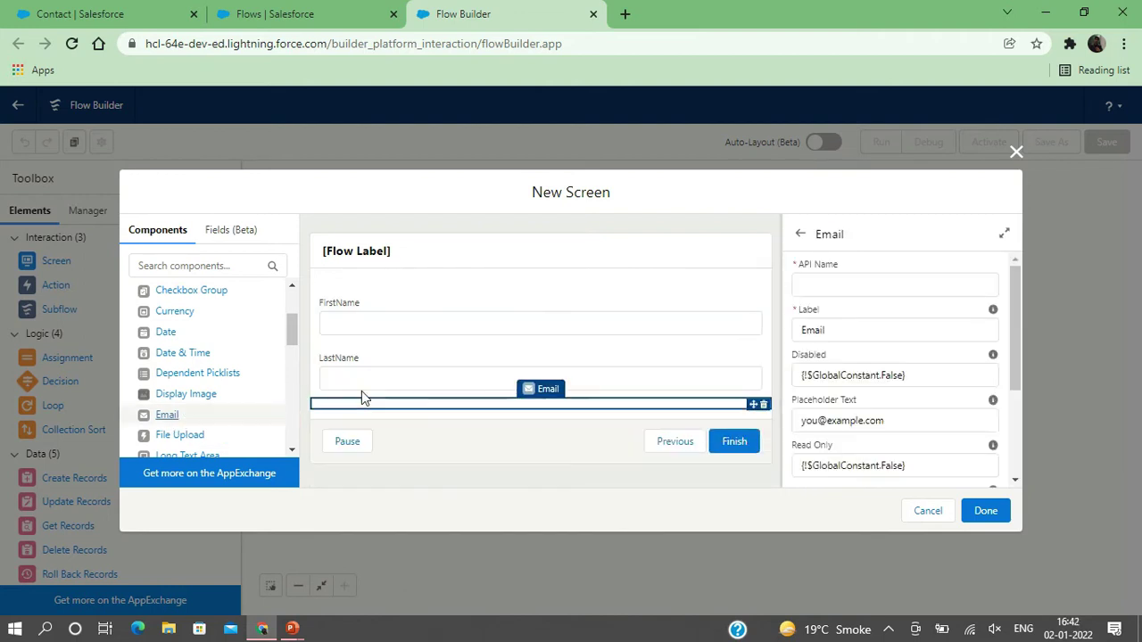
{"action": "left_click", "coordinate": [819, 280]}
{"action": "type", "text": "Email"}
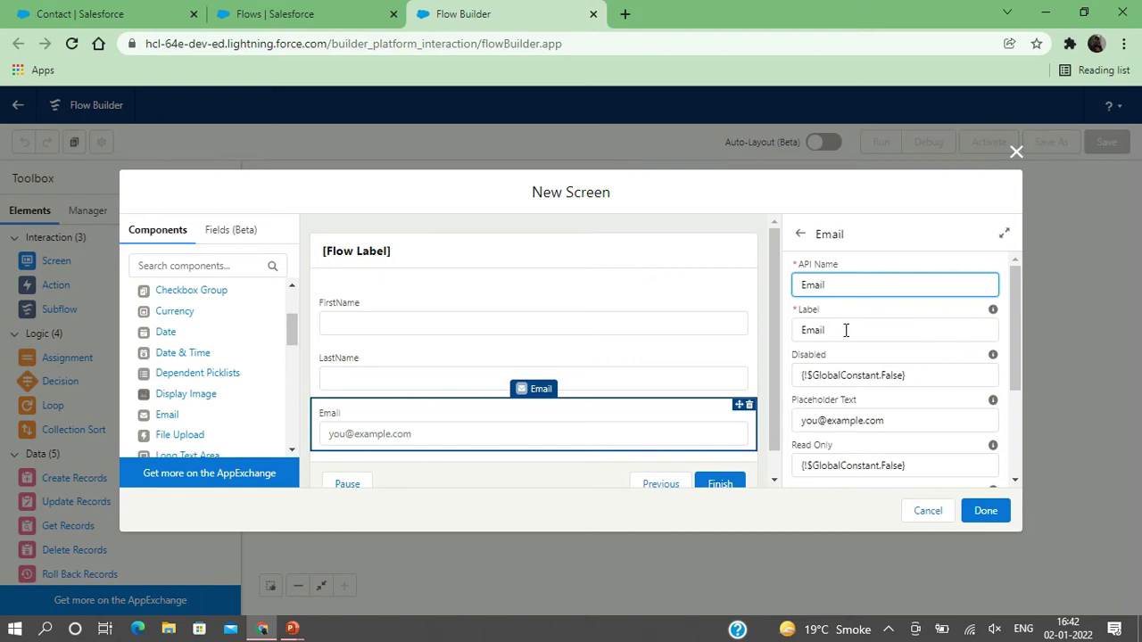
{"action": "left_click", "coordinate": [845, 329]}
{"action": "scroll", "coordinate": [214, 400], "scroll_direction": "up", "scroll_amount": 3}
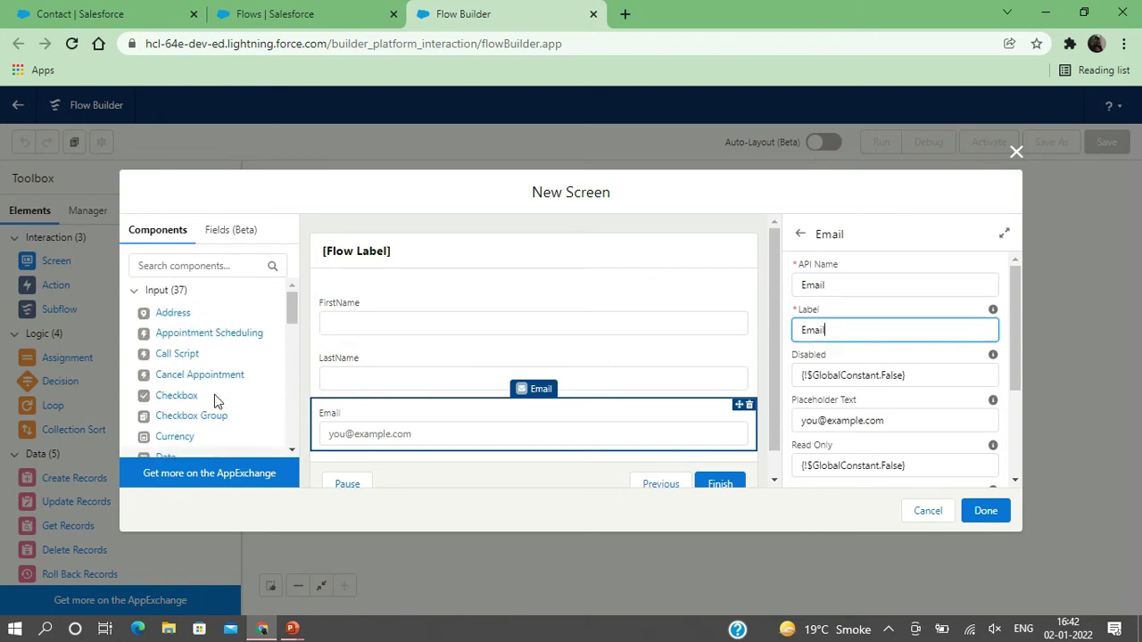
- Find the Phone component by search and add it below Email with API name Phone
{"action": "left_click", "coordinate": [170, 265]}
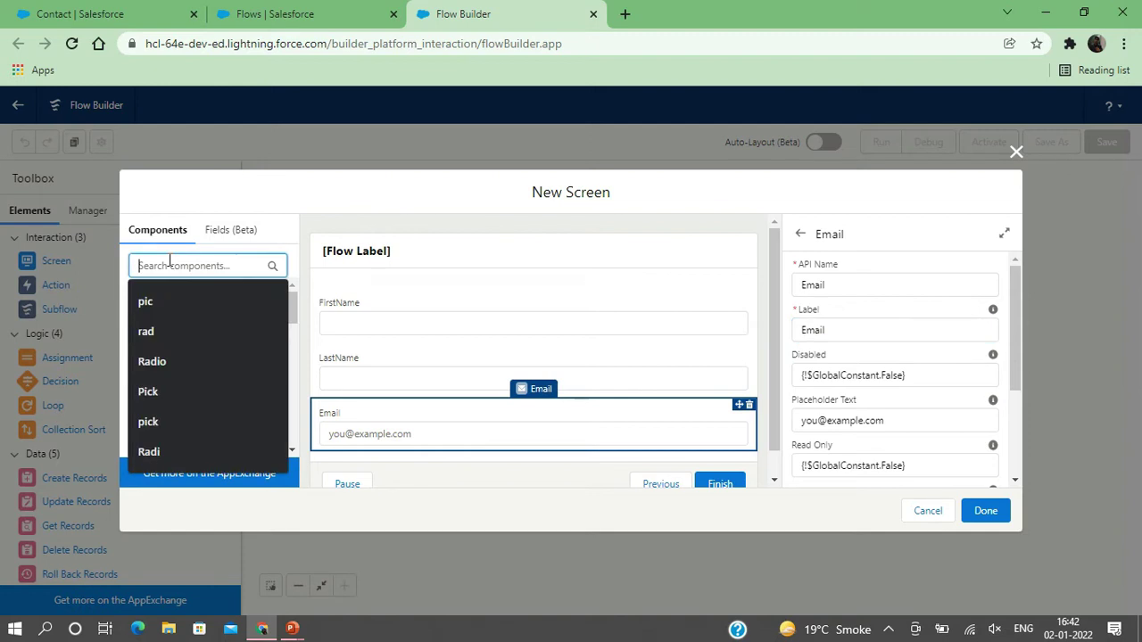
{"action": "type", "text": "phone"}
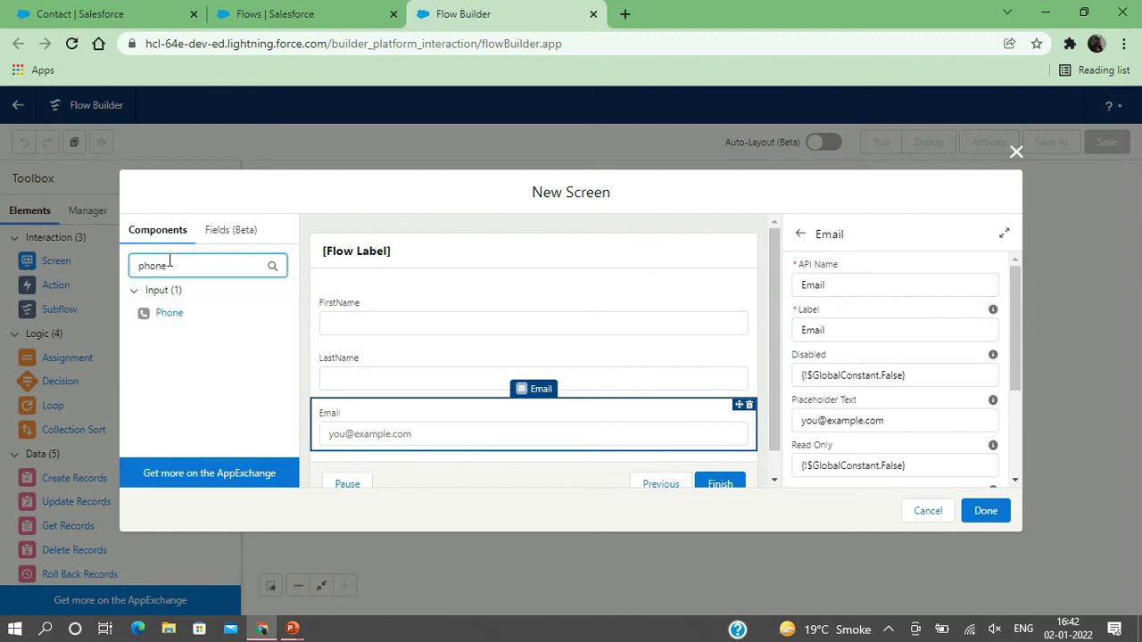
{"action": "left_click_drag", "start_coordinate": [175, 319], "coordinate": [399, 442]}
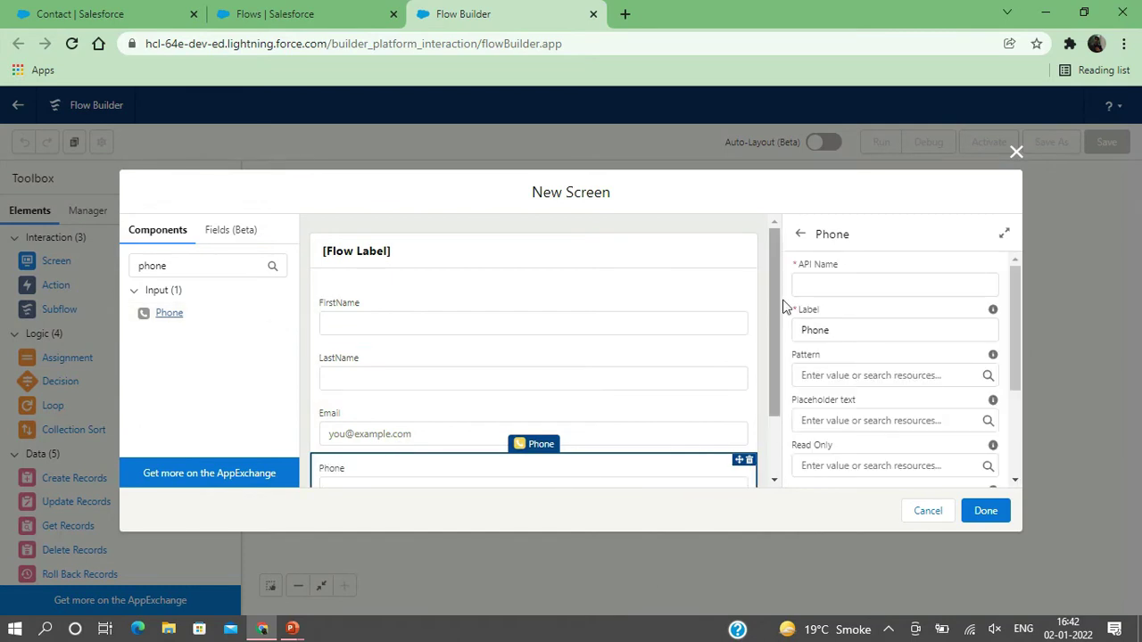
{"action": "left_click", "coordinate": [821, 291]}
{"action": "type", "text": "Ph"}
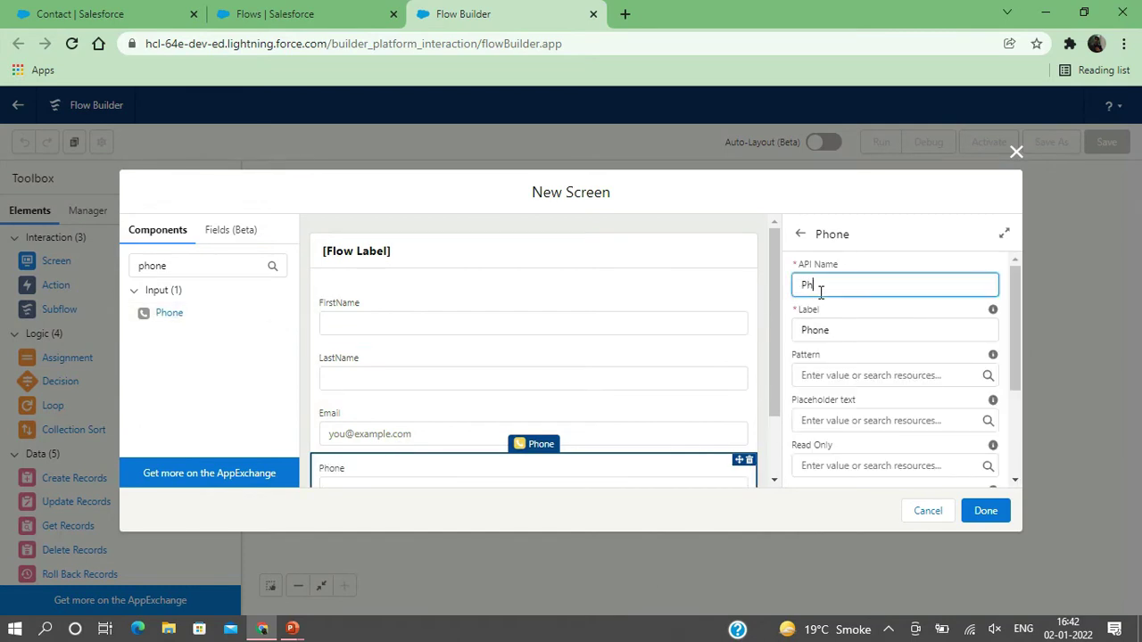
{"action": "type", "text": "one"}
{"action": "left_click", "coordinate": [822, 328]}
{"action": "double_click", "coordinate": [186, 267]}
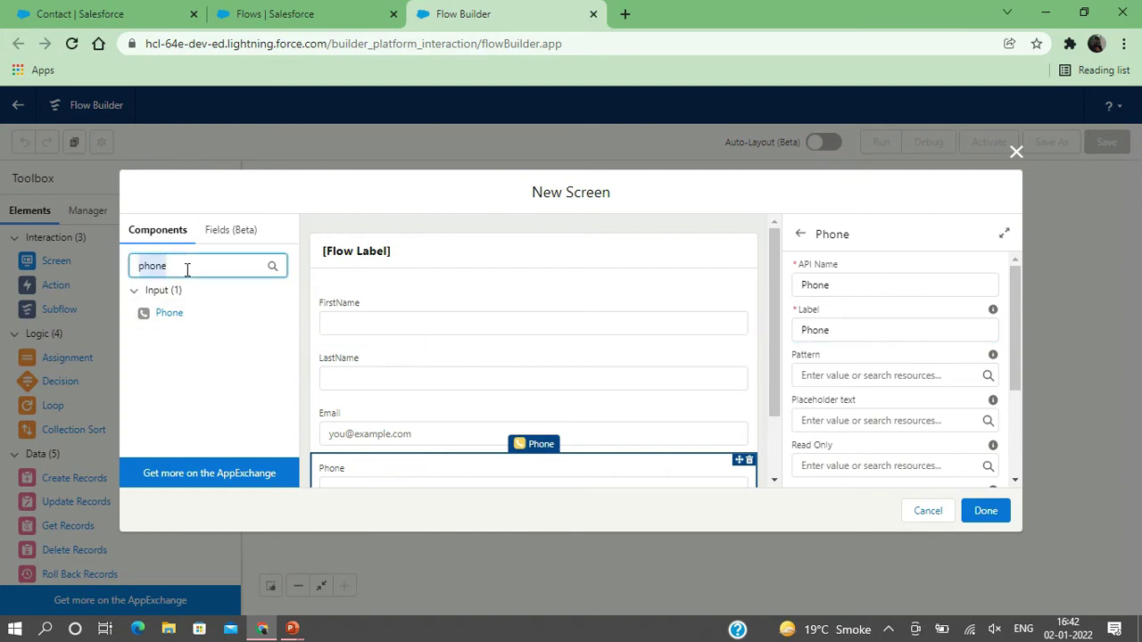
{"action": "key", "text": "BackSpace"}
{"action": "scroll", "coordinate": [187, 374], "scroll_direction": "down", "scroll_amount": 5}
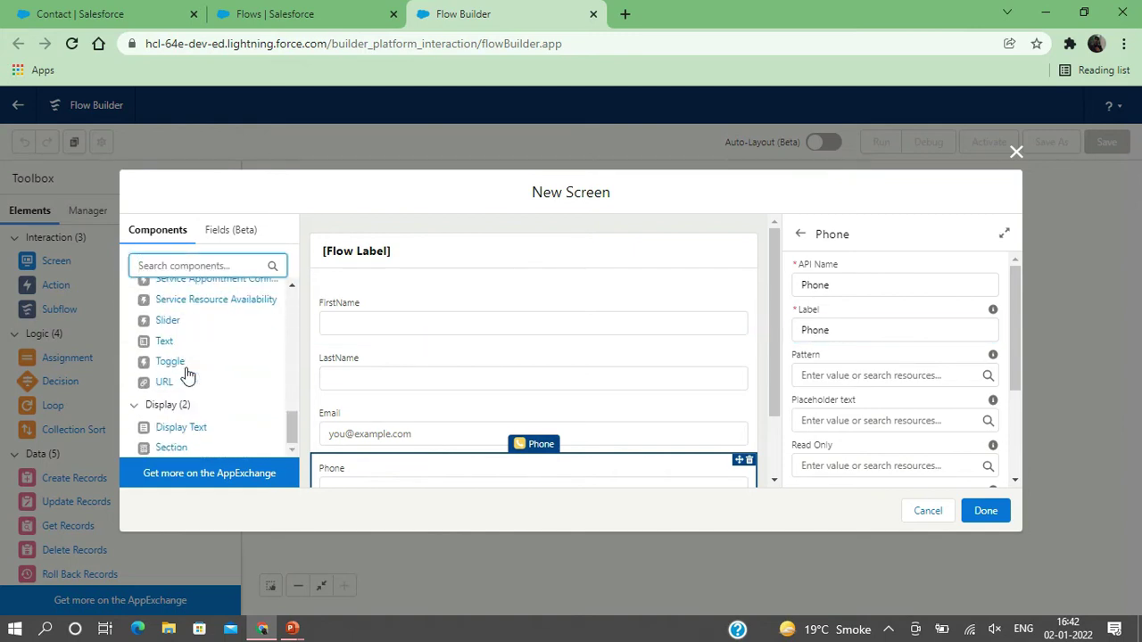
- Insert a Text input between Email and Phone, labelled Department with matching API name
{"action": "left_click_drag", "start_coordinate": [164, 340], "coordinate": [370, 473]}
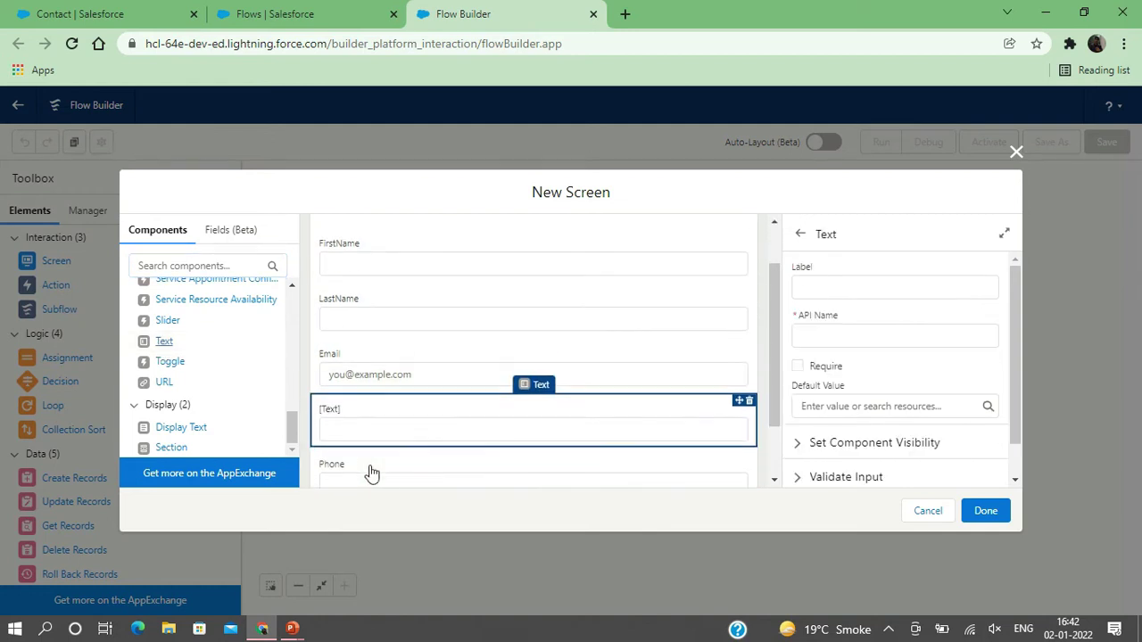
{"action": "scroll", "coordinate": [371, 473], "scroll_direction": "down", "scroll_amount": 1}
{"action": "left_click", "coordinate": [820, 285]}
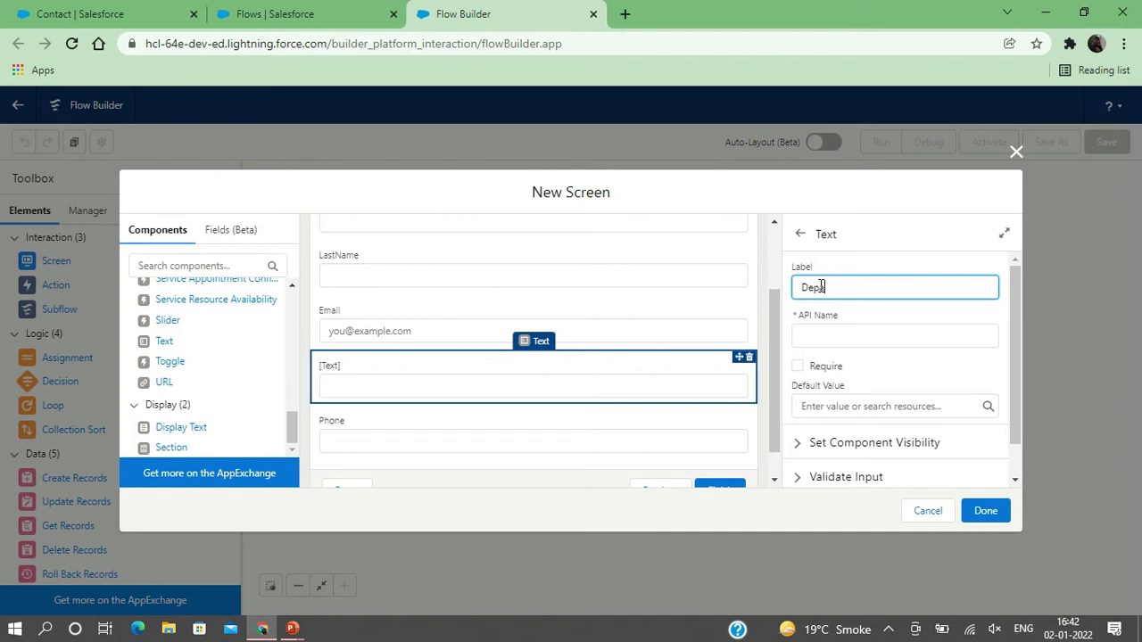
{"action": "type", "text": "Department"}
{"action": "left_click", "coordinate": [844, 330]}
{"action": "scroll", "coordinate": [519, 417], "scroll_direction": "down", "scroll_amount": 1}
{"action": "scroll", "coordinate": [519, 418], "scroll_direction": "up", "scroll_amount": 4}
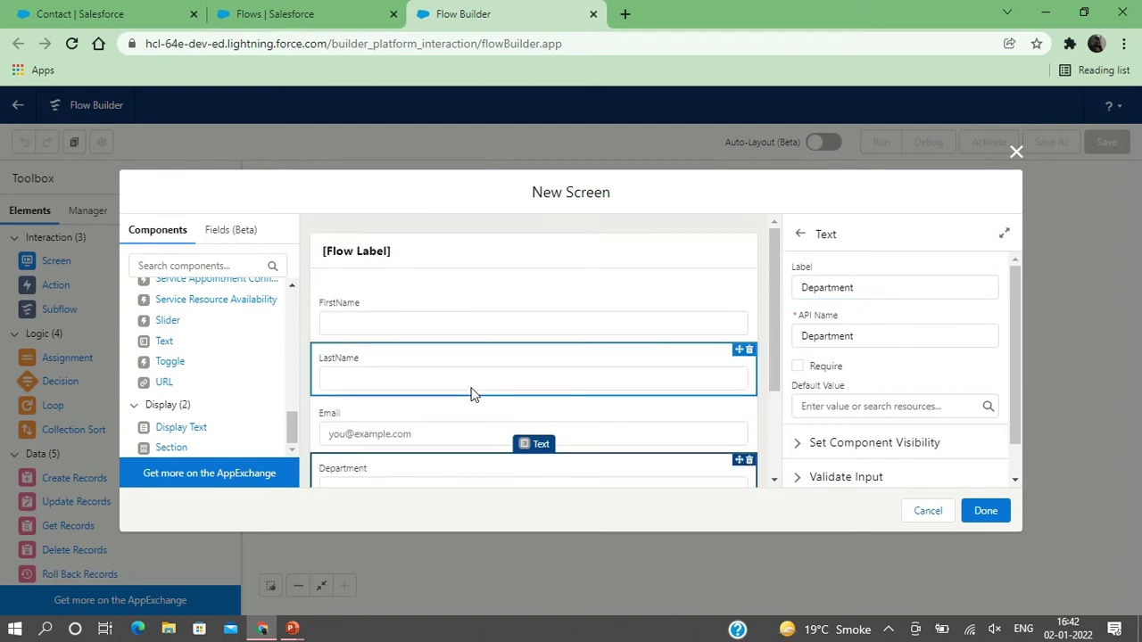
{"action": "scroll", "coordinate": [472, 395], "scroll_direction": "down", "scroll_amount": 4}
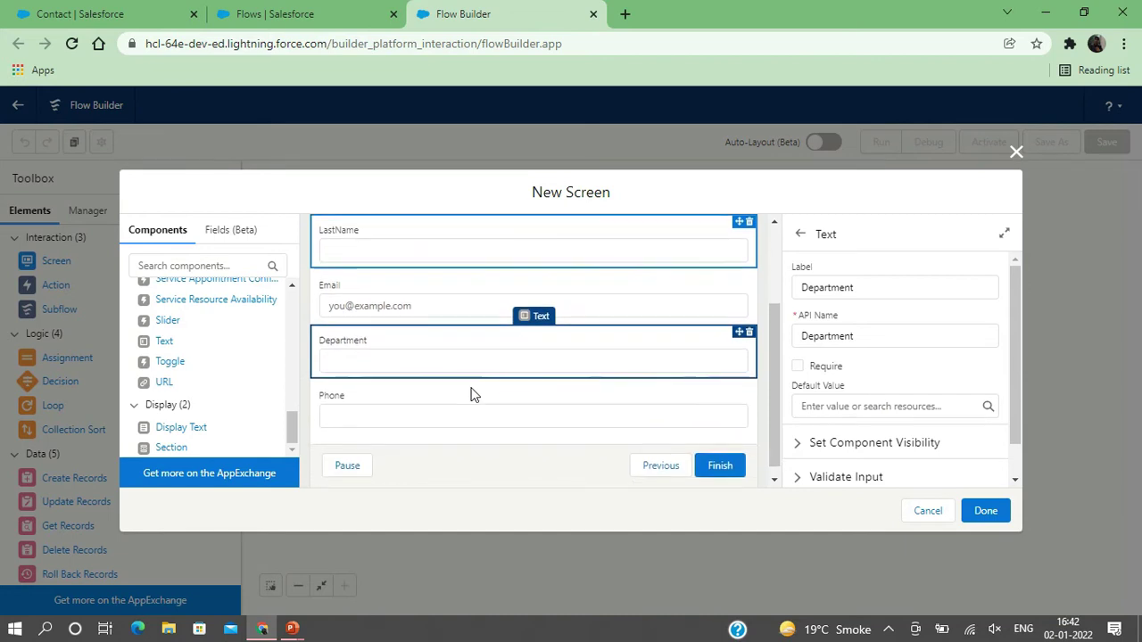
{"action": "scroll", "coordinate": [473, 395], "scroll_direction": "down", "scroll_amount": 1}
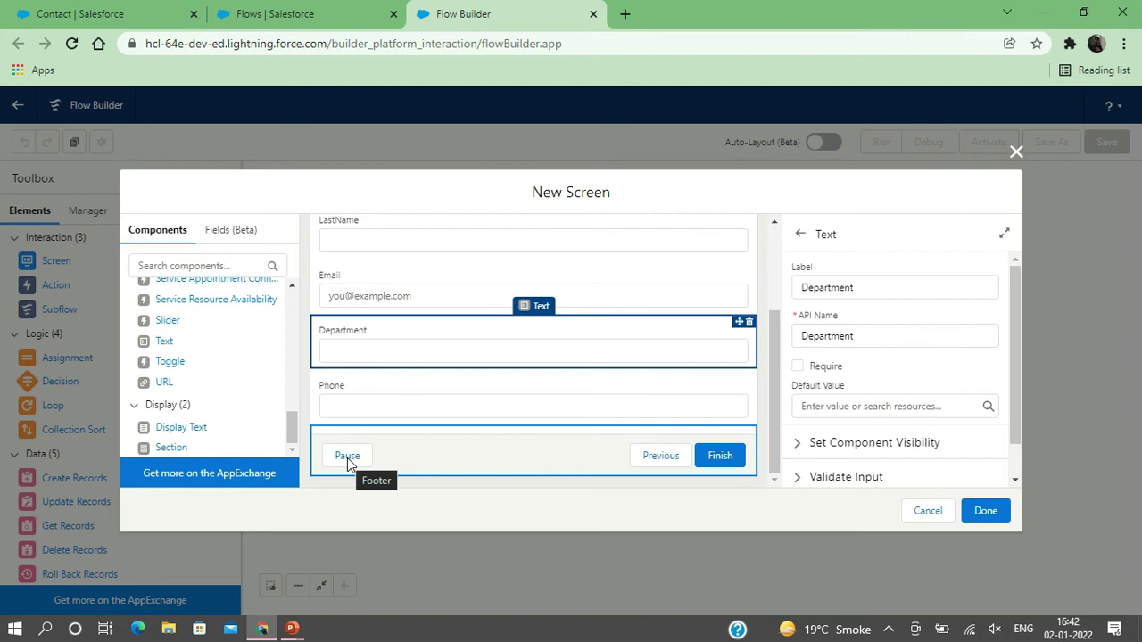
{"action": "scroll", "coordinate": [852, 437], "scroll_direction": "down", "scroll_amount": 1}
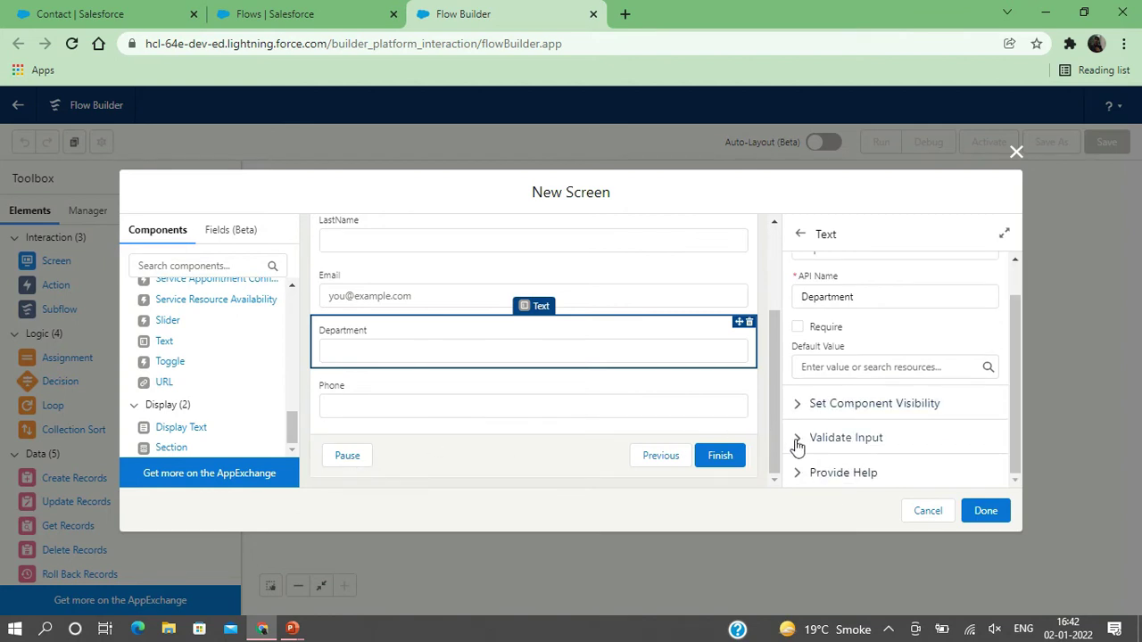
{"action": "scroll", "coordinate": [805, 421], "scroll_direction": "up", "scroll_amount": 1}
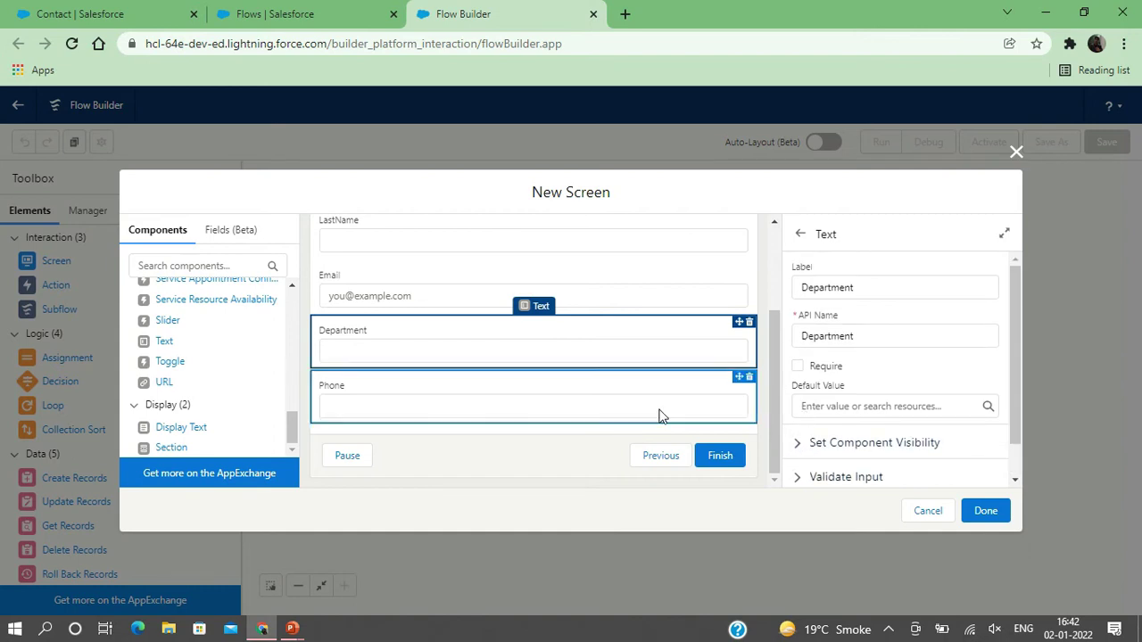
- Hide the Previous and Pause footer buttons and finish the screen with Done
{"action": "left_click", "coordinate": [464, 442]}
{"action": "scroll", "coordinate": [845, 404], "scroll_direction": "down", "scroll_amount": 1}
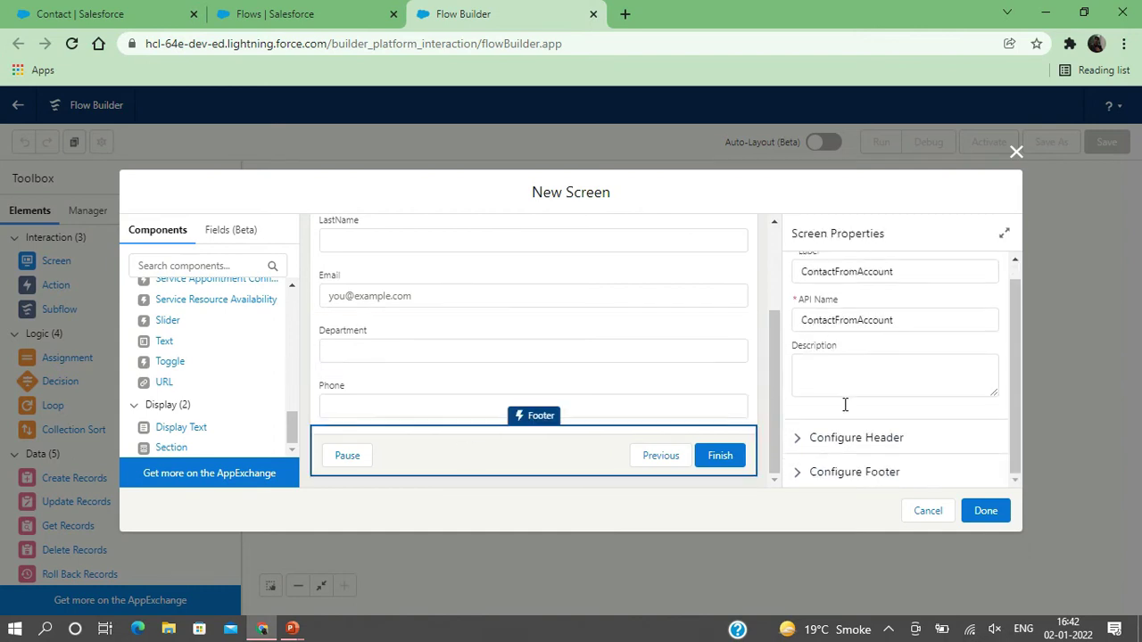
{"action": "left_click", "coordinate": [792, 481]}
{"action": "scroll", "coordinate": [792, 482], "scroll_direction": "down", "scroll_amount": 3}
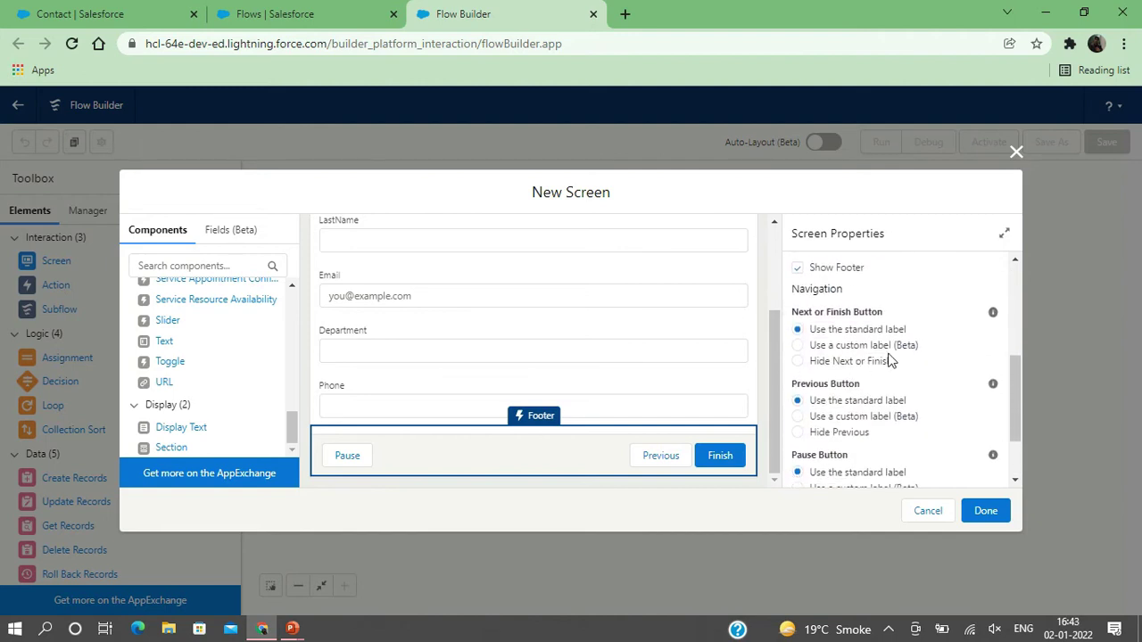
{"action": "left_click", "coordinate": [798, 433]}
{"action": "scroll", "coordinate": [848, 433], "scroll_direction": "down", "scroll_amount": 2}
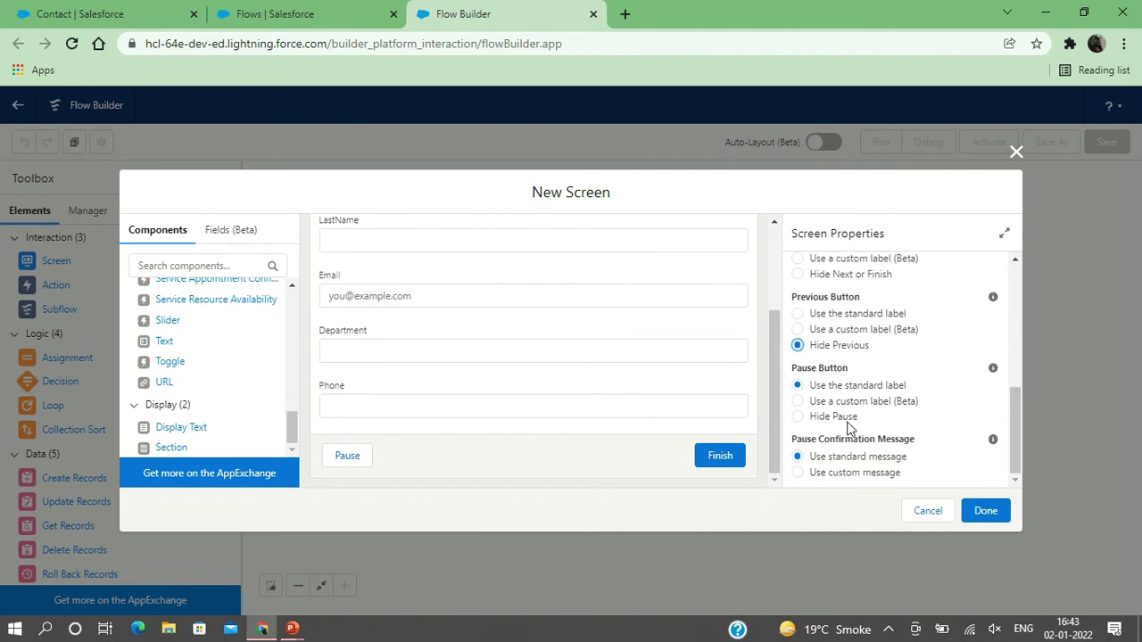
{"action": "left_click", "coordinate": [798, 416]}
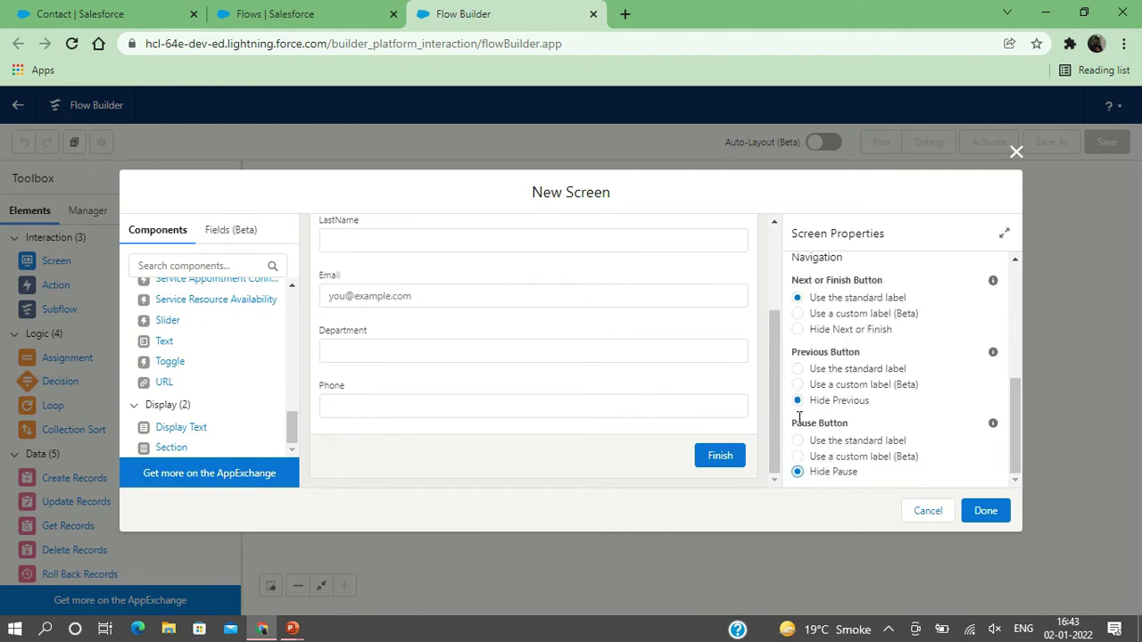
{"action": "scroll", "coordinate": [578, 387], "scroll_direction": "up", "scroll_amount": 3}
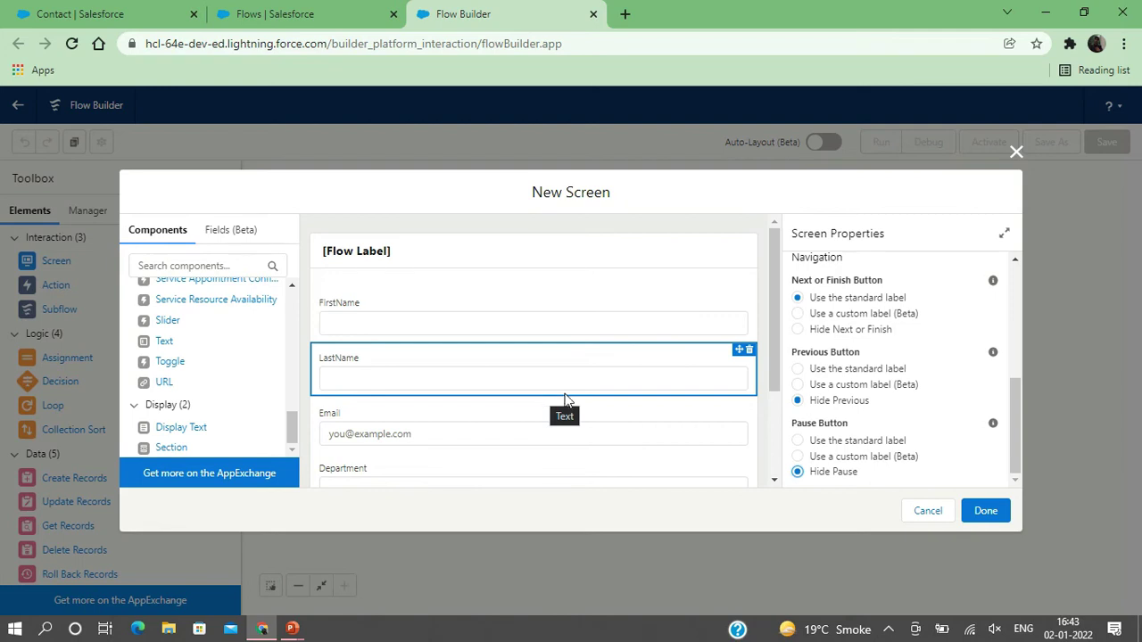
{"action": "left_click", "coordinate": [986, 511]}
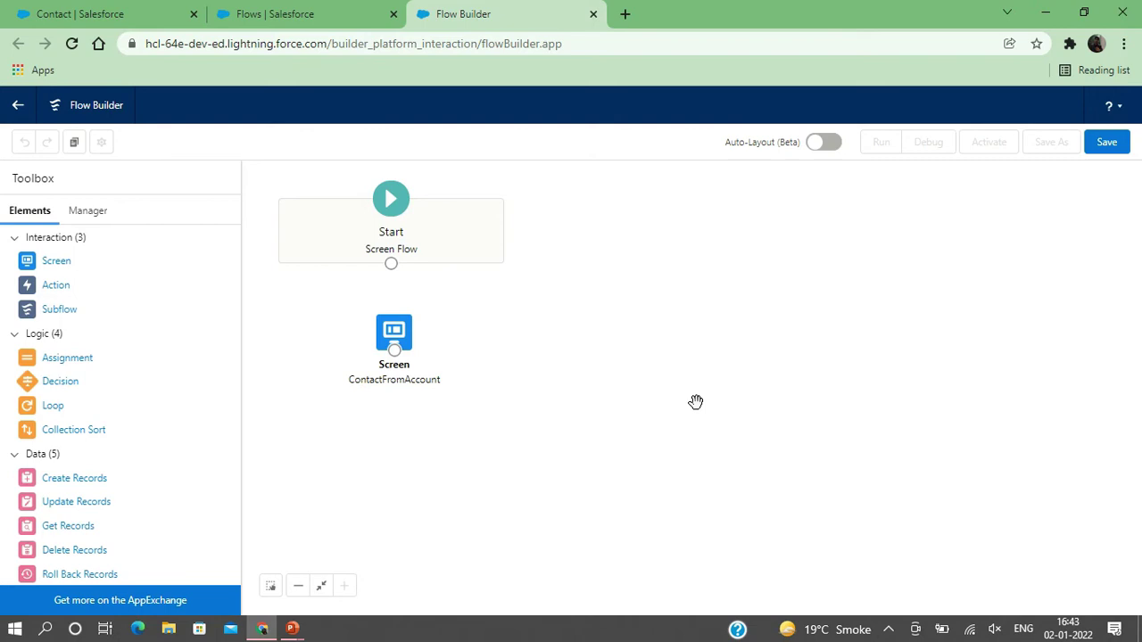
- Create a Text variable named recordId, marked Available for input
{"action": "left_click", "coordinate": [92, 217]}
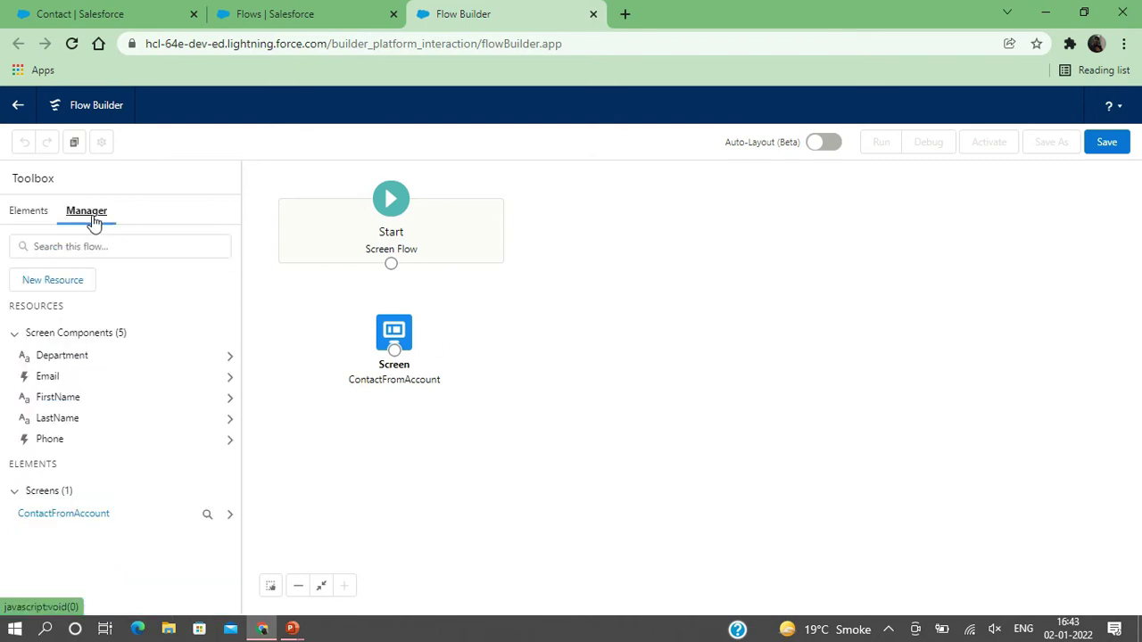
{"action": "left_click", "coordinate": [49, 285]}
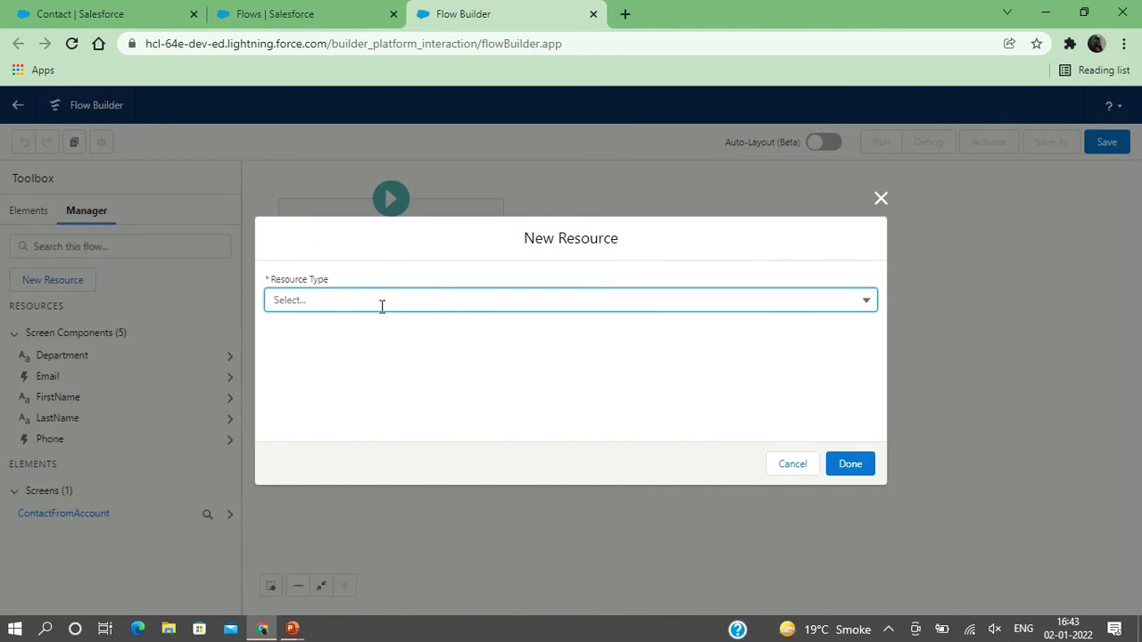
{"action": "left_click", "coordinate": [382, 306]}
{"action": "left_click", "coordinate": [324, 332]}
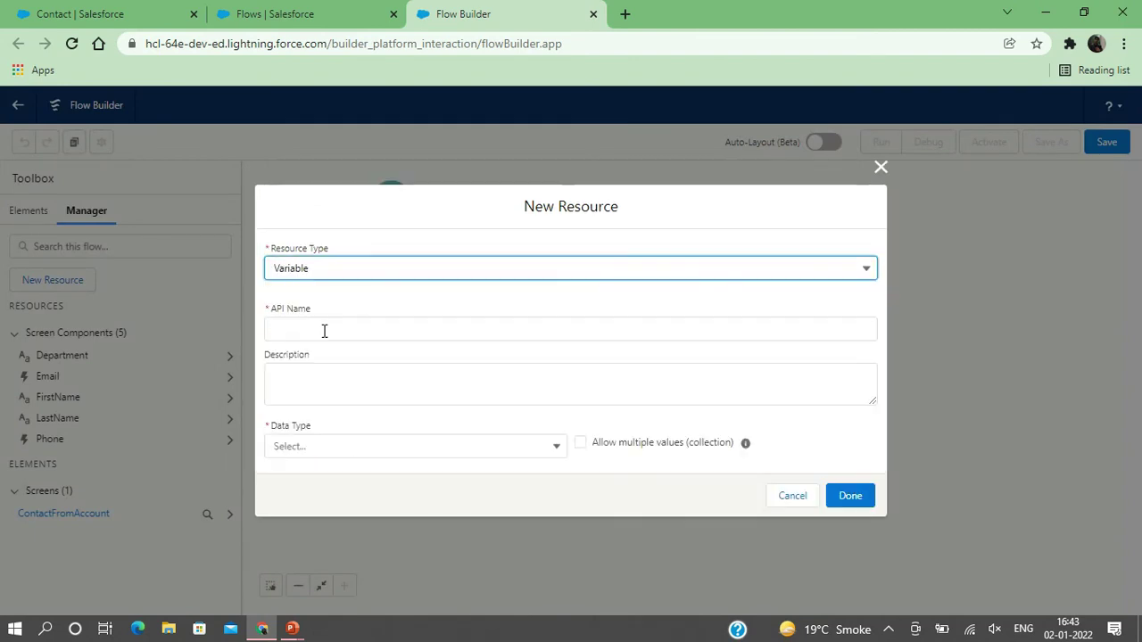
{"action": "left_click", "coordinate": [285, 331]}
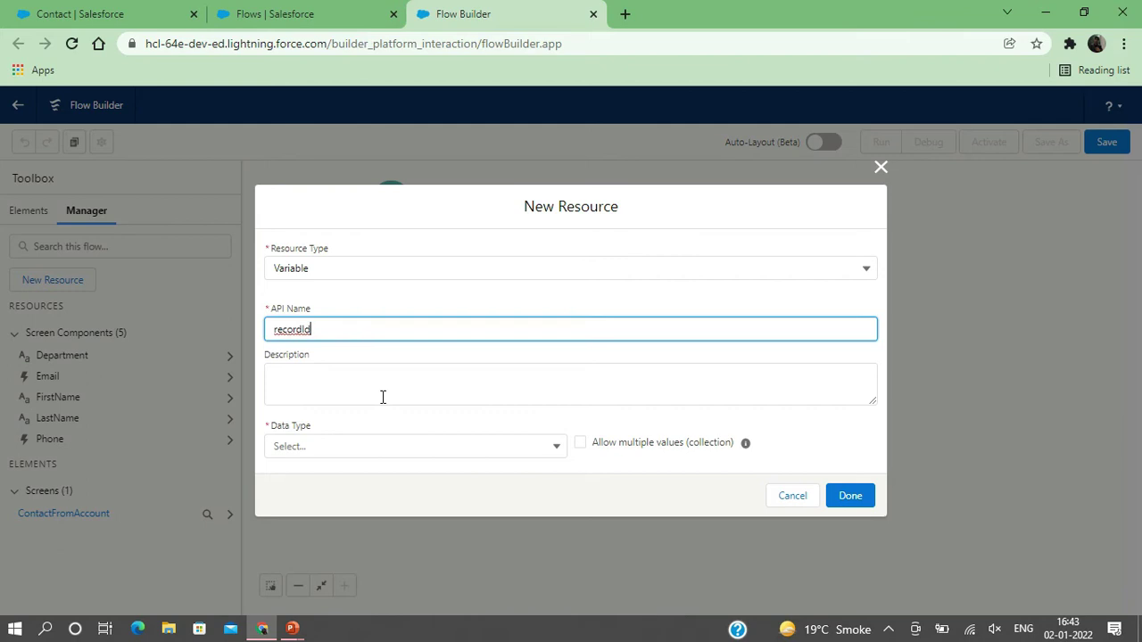
{"action": "left_click", "coordinate": [341, 447]}
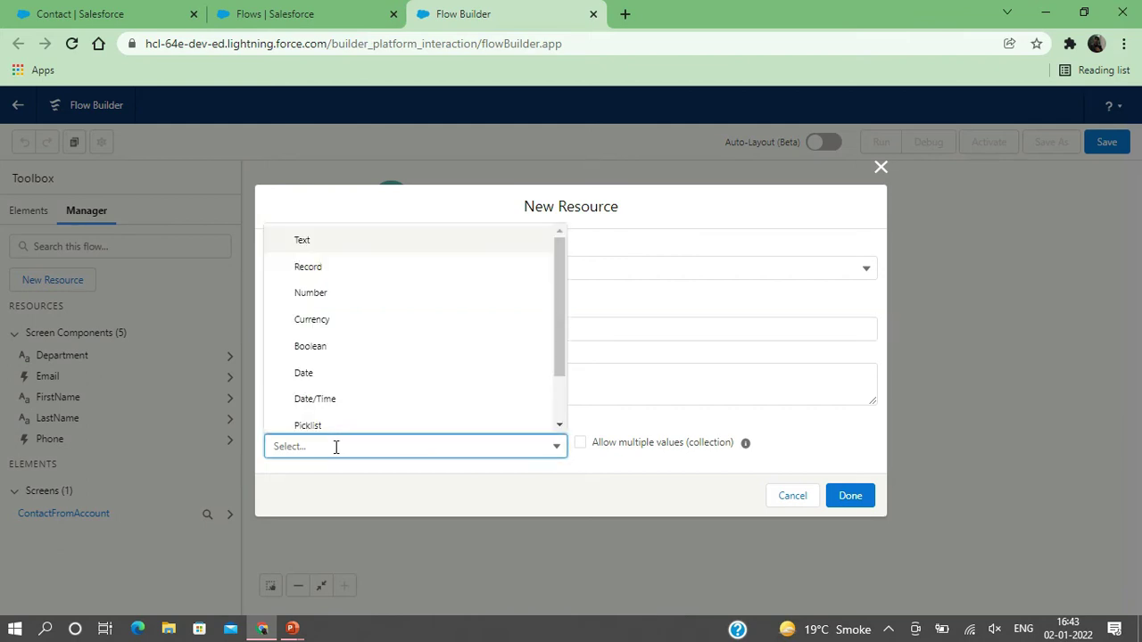
{"action": "left_click", "coordinate": [314, 242]}
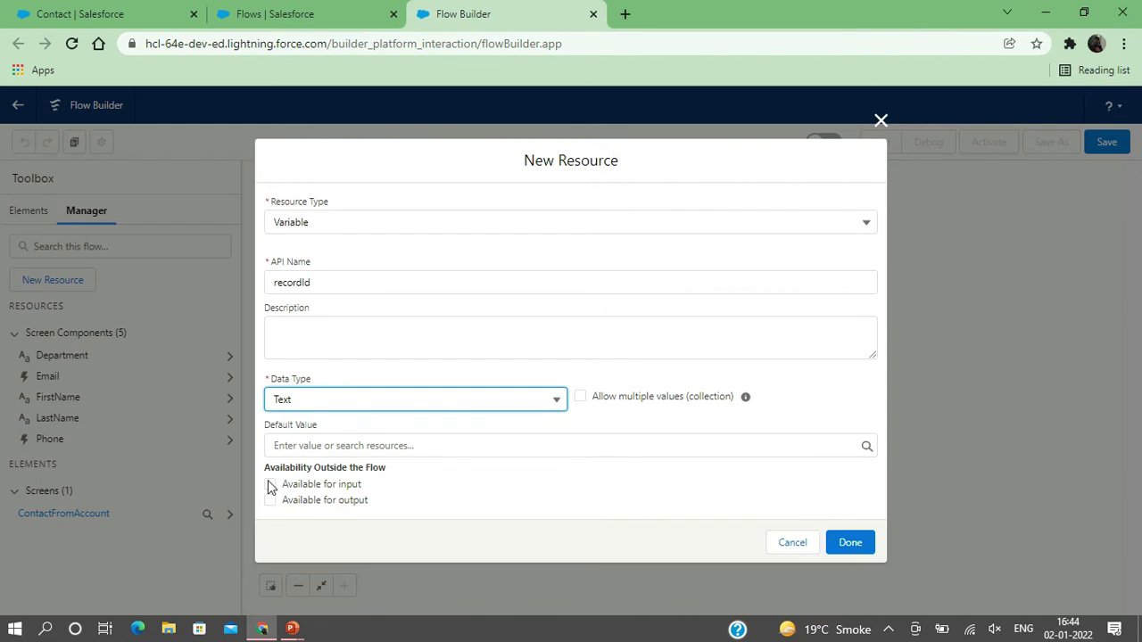
{"action": "left_click", "coordinate": [270, 486]}
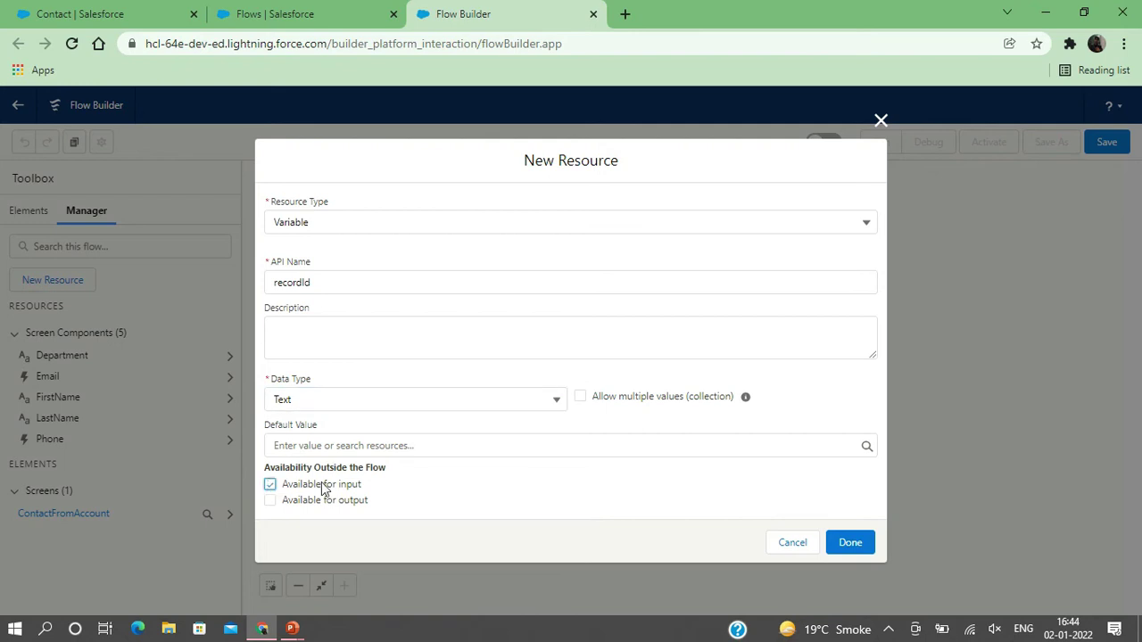
{"action": "left_click", "coordinate": [848, 544]}
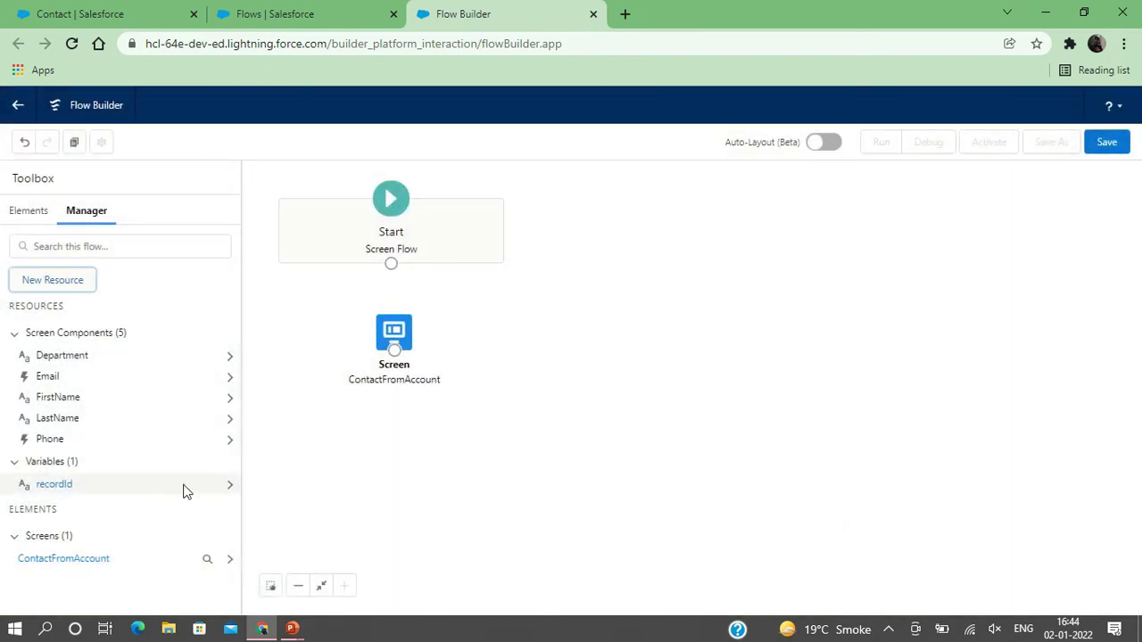
- Add a Create Records element to the canvas labelled CreateContact
{"action": "left_click", "coordinate": [24, 214]}
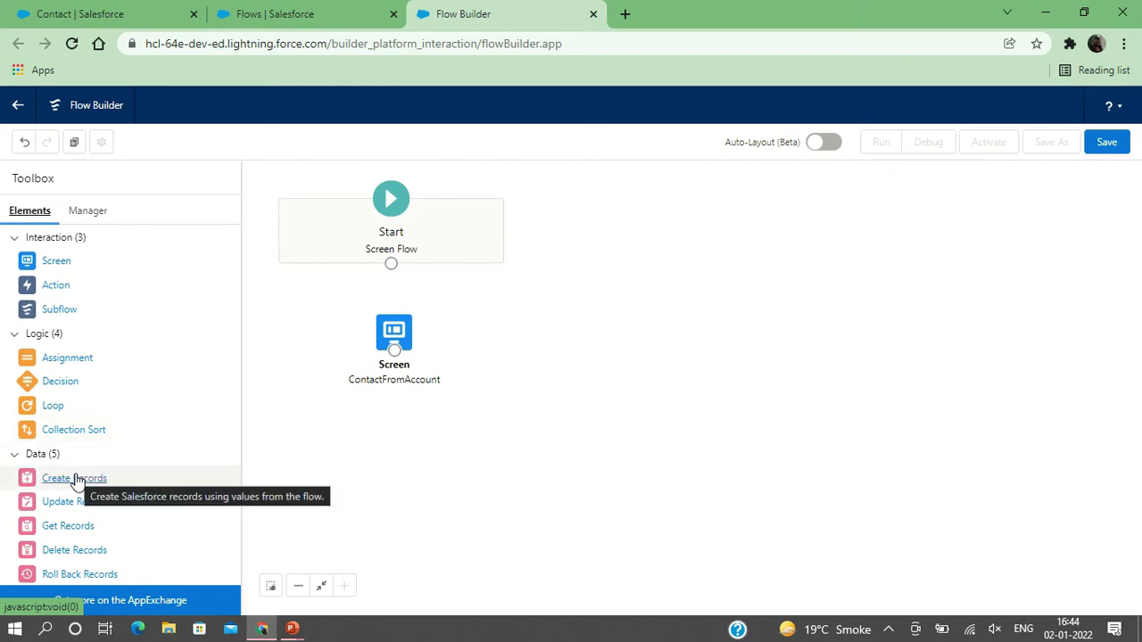
{"action": "left_click_drag", "start_coordinate": [75, 479], "coordinate": [490, 349]}
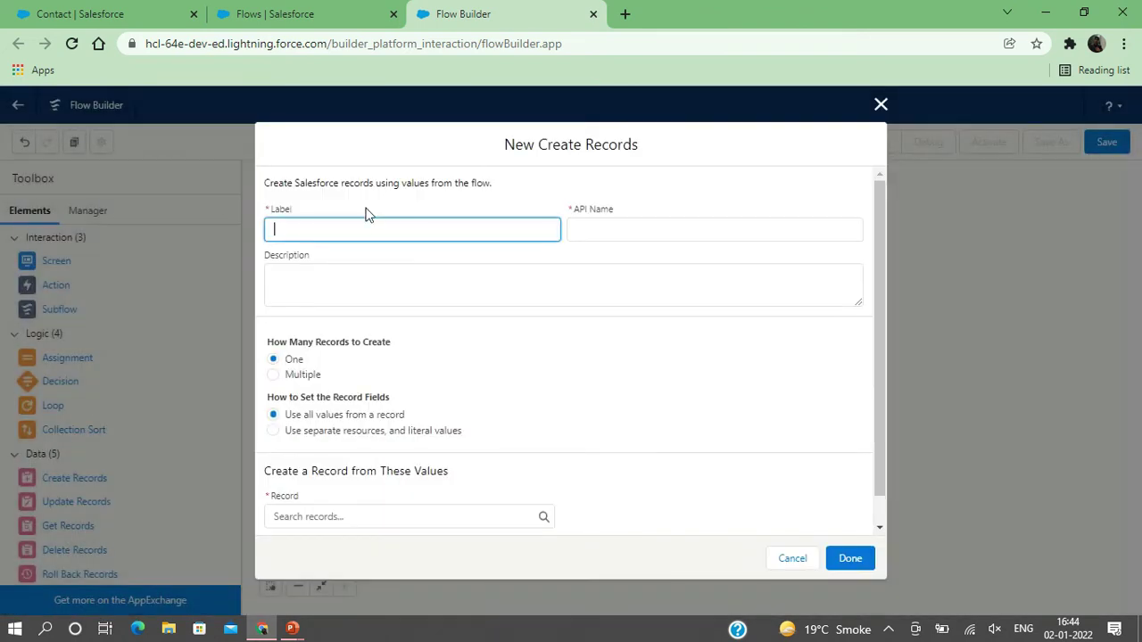
{"action": "type", "text": "CreateContact"}
{"action": "left_click", "coordinate": [448, 295]}
- Set it to use separate resources and literal values, creating a Contact record
{"action": "scroll", "coordinate": [448, 387], "scroll_direction": "down", "scroll_amount": 1}
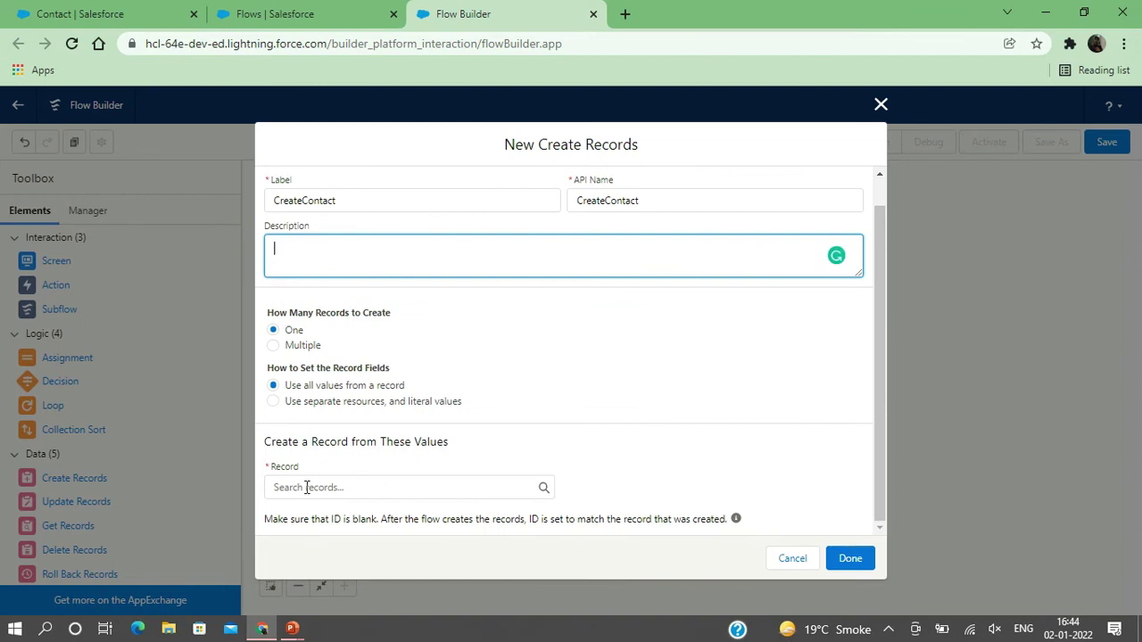
{"action": "left_click", "coordinate": [273, 402]}
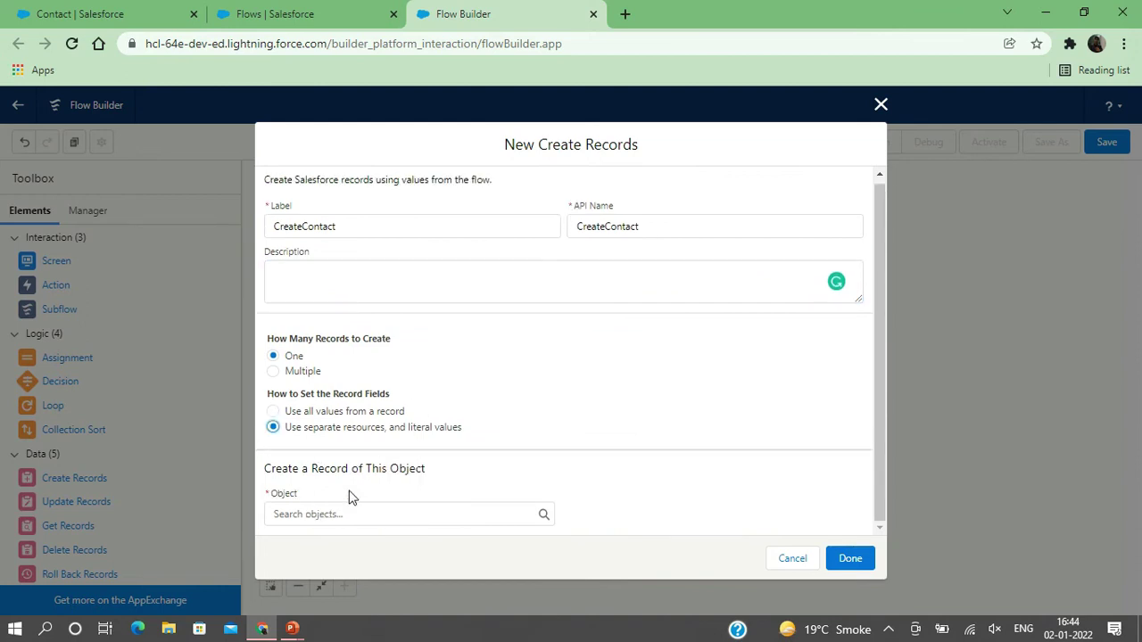
{"action": "left_click", "coordinate": [322, 516]}
{"action": "type", "text": "Contact"}
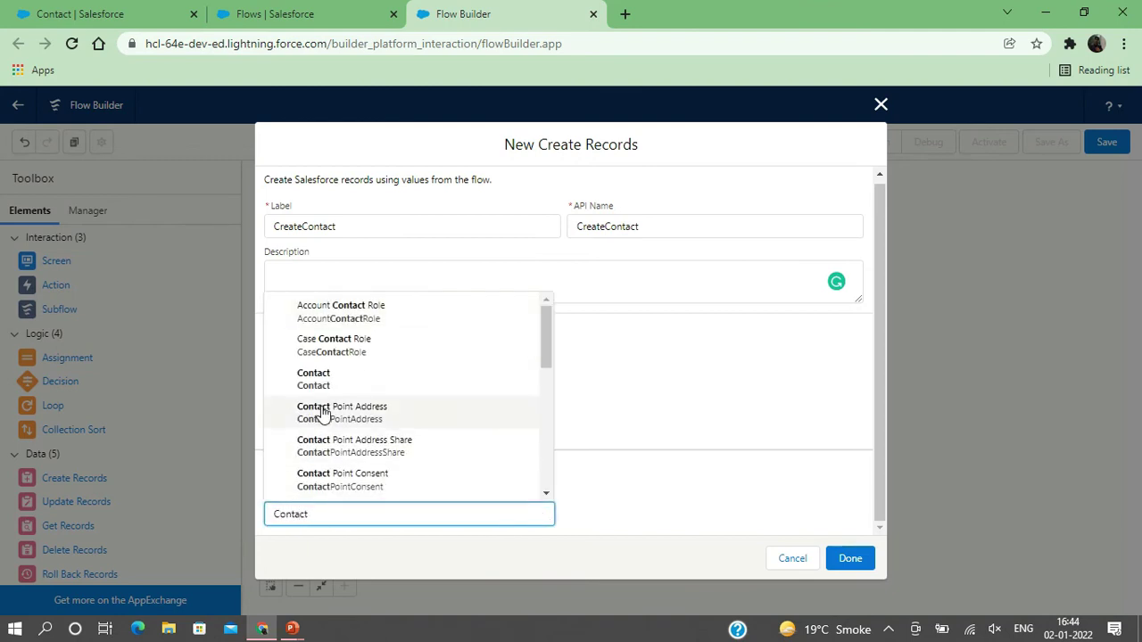
{"action": "left_click", "coordinate": [319, 382]}
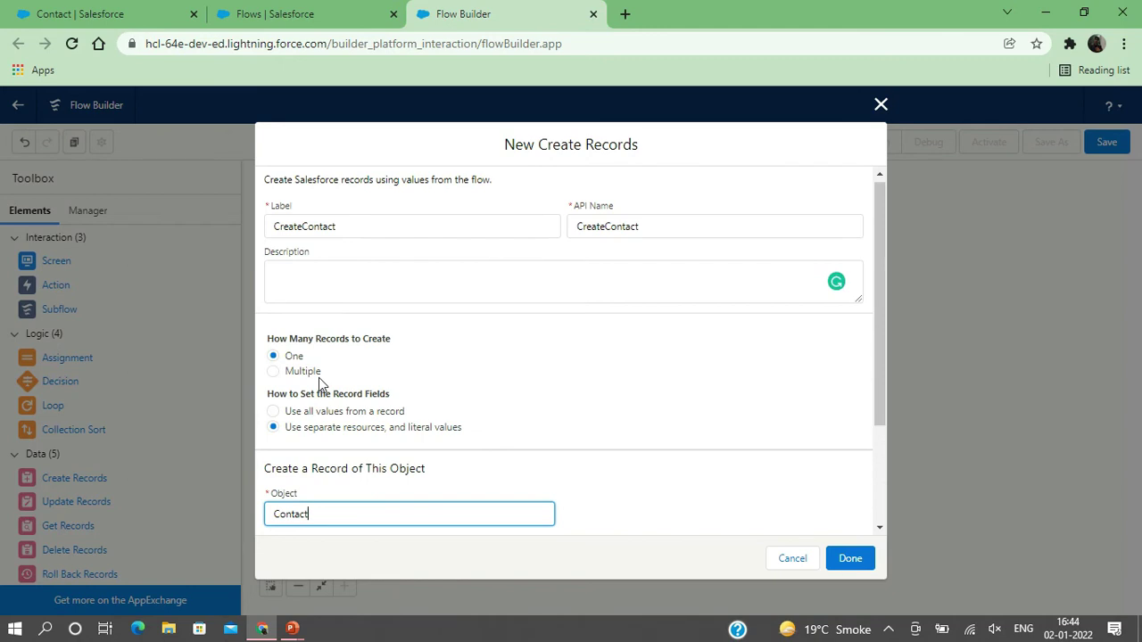
- Map the Contact's FirstName field to the screen's FirstName input
{"action": "scroll", "coordinate": [521, 404], "scroll_direction": "down", "scroll_amount": 2}
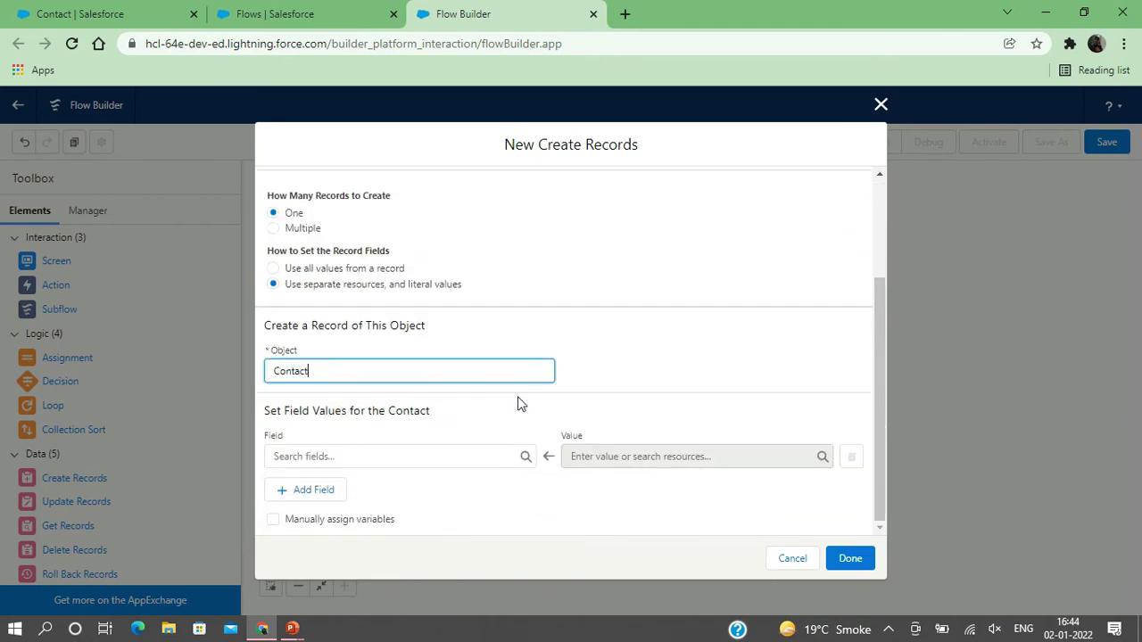
{"action": "left_click", "coordinate": [329, 453]}
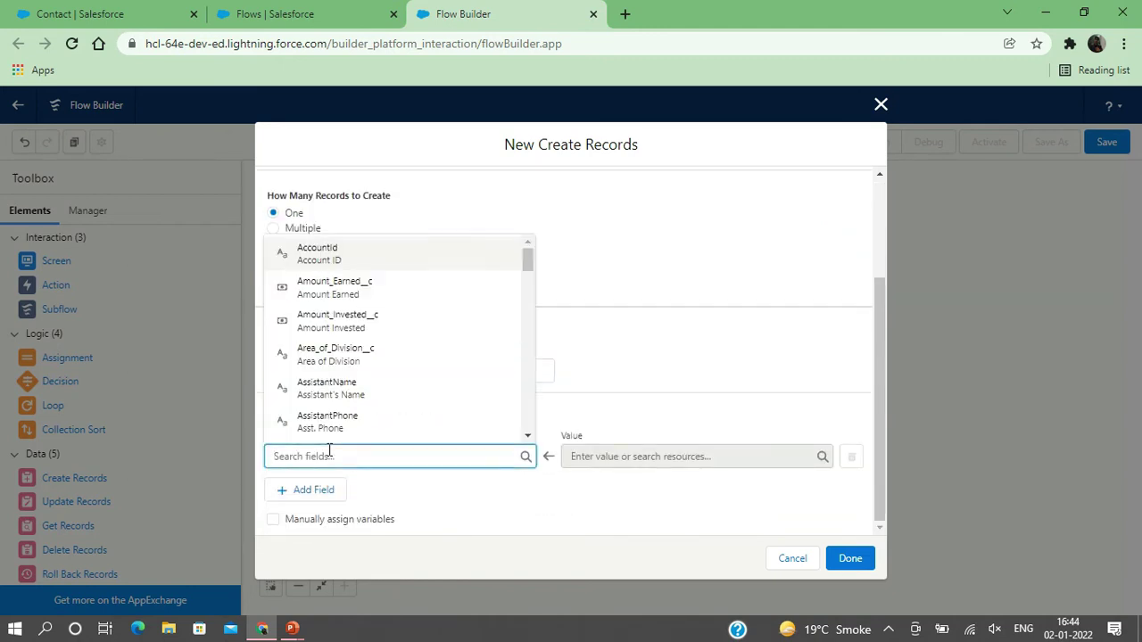
{"action": "type", "text": "First"}
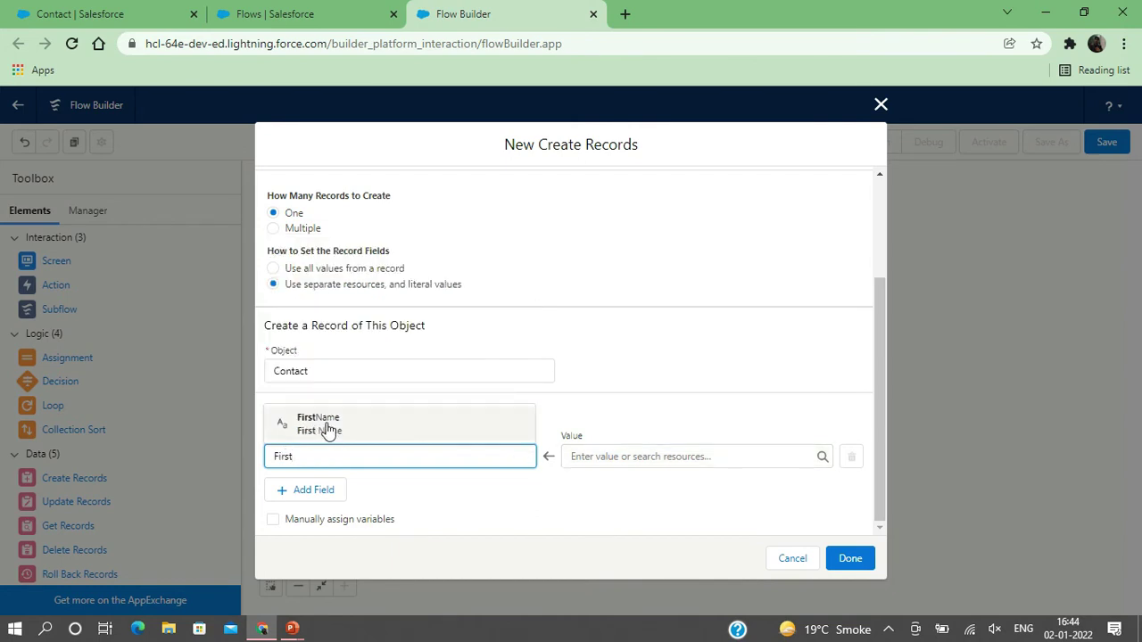
{"action": "left_click", "coordinate": [328, 427]}
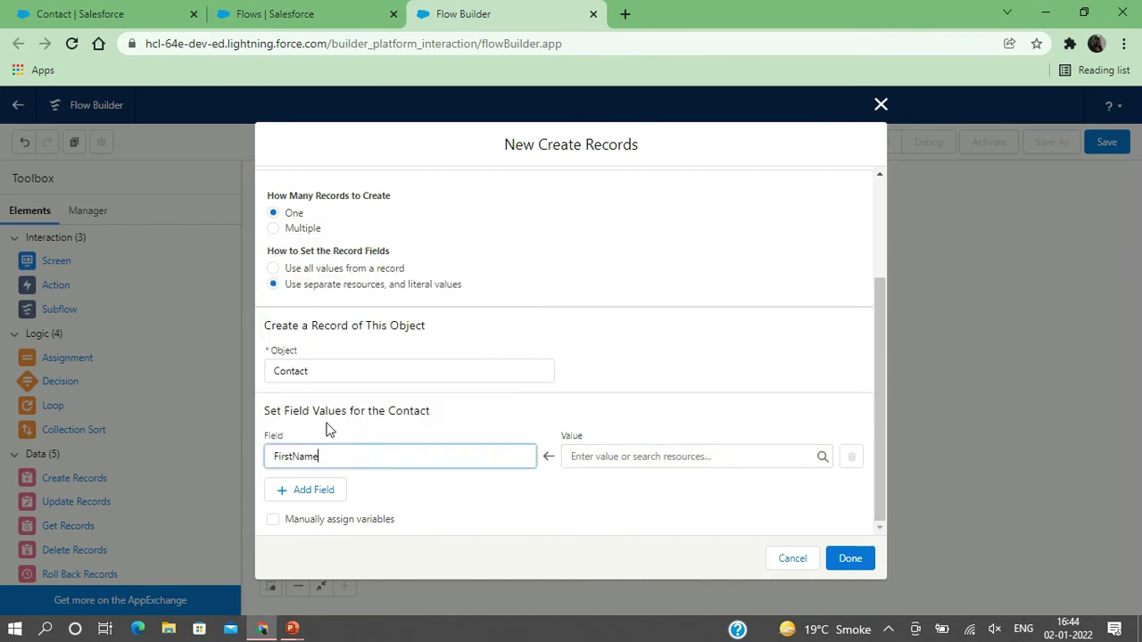
{"action": "left_click", "coordinate": [605, 456]}
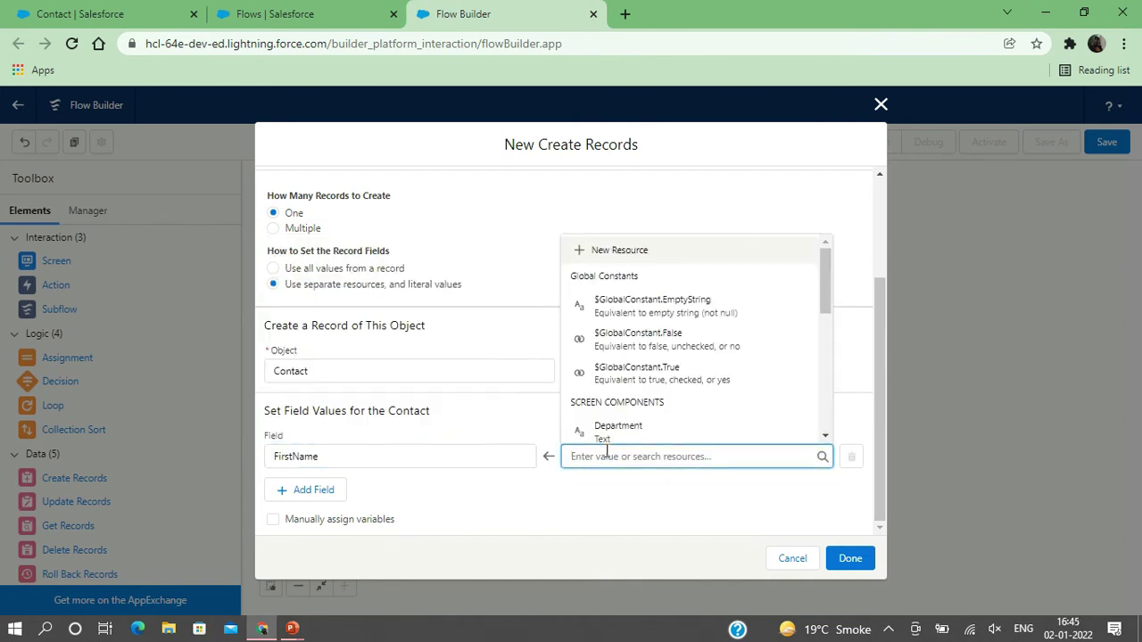
{"action": "scroll", "coordinate": [652, 360], "scroll_direction": "down", "scroll_amount": 5}
{"action": "scroll", "coordinate": [652, 359], "scroll_direction": "down", "scroll_amount": 2}
{"action": "scroll", "coordinate": [652, 359], "scroll_direction": "up", "scroll_amount": 3}
{"action": "scroll", "coordinate": [652, 359], "scroll_direction": "up", "scroll_amount": 2}
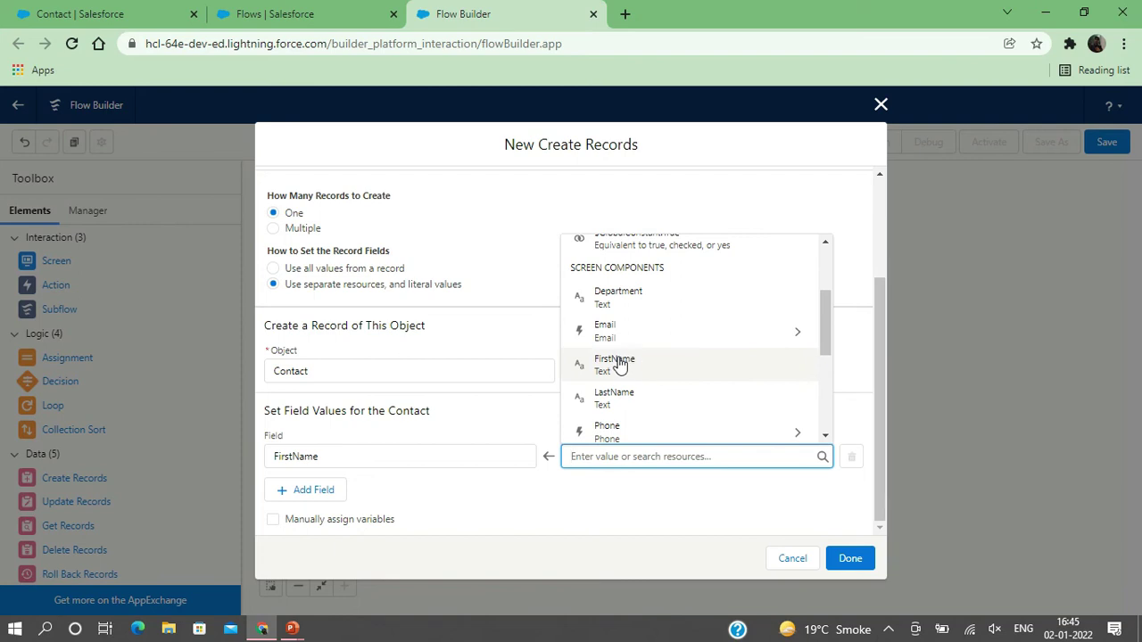
{"action": "left_click", "coordinate": [620, 364]}
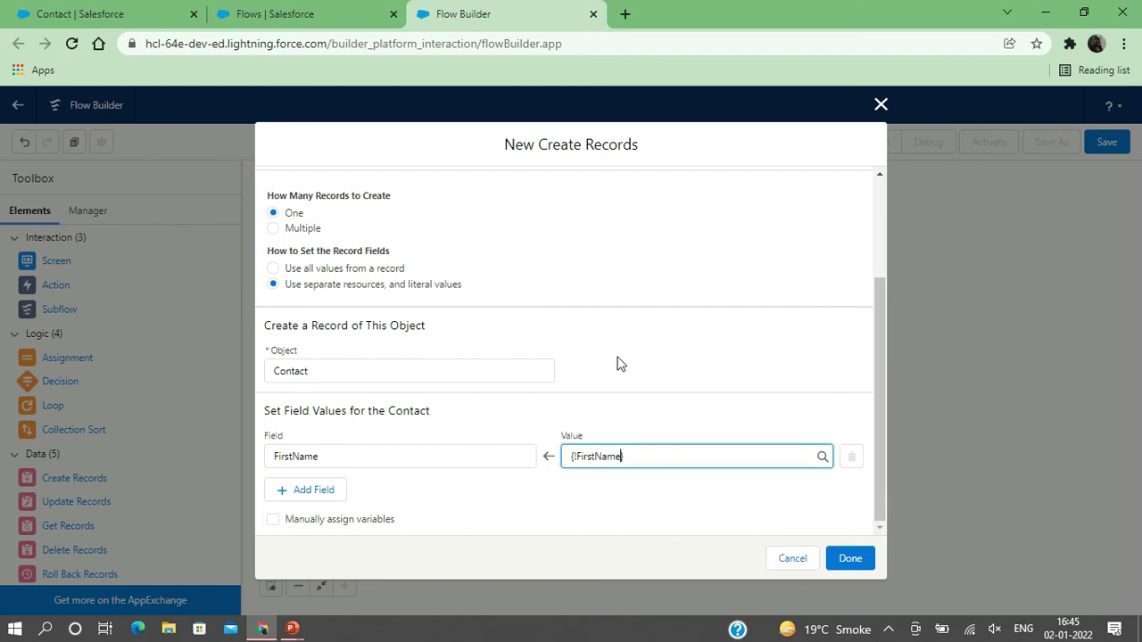
- Add a row mapping LastName to the screen's LastName input
{"action": "left_click", "coordinate": [285, 493]}
{"action": "left_click", "coordinate": [304, 504]}
{"action": "type", "text": "last"}
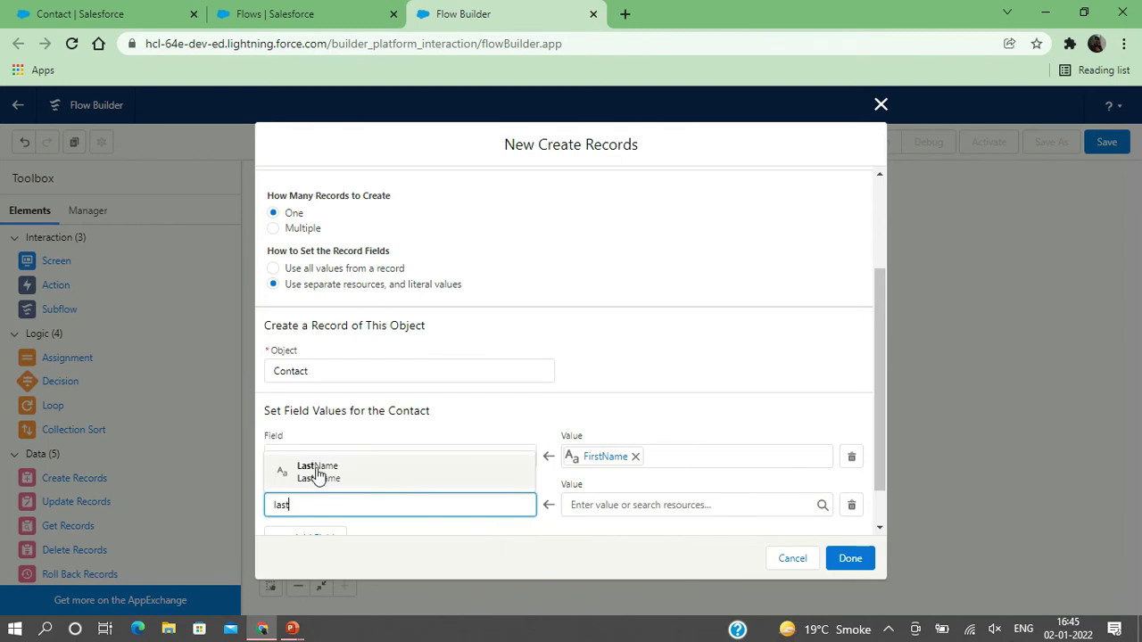
{"action": "left_click", "coordinate": [317, 471]}
{"action": "left_click", "coordinate": [612, 504]}
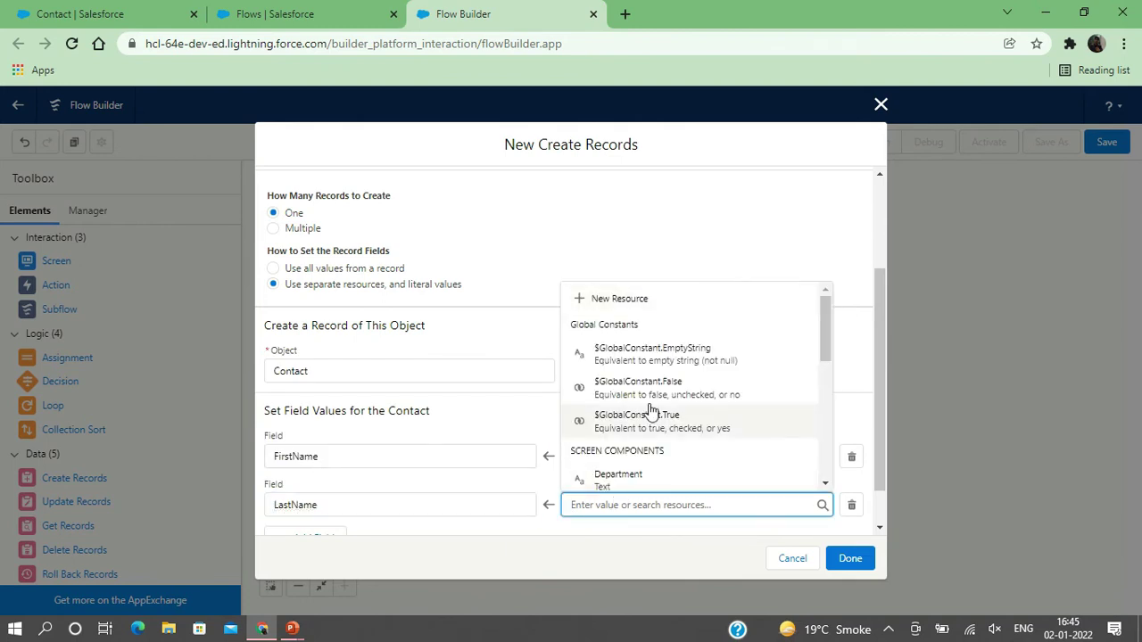
{"action": "scroll", "coordinate": [662, 390], "scroll_direction": "down", "scroll_amount": 5}
{"action": "scroll", "coordinate": [663, 388], "scroll_direction": "up", "scroll_amount": 2}
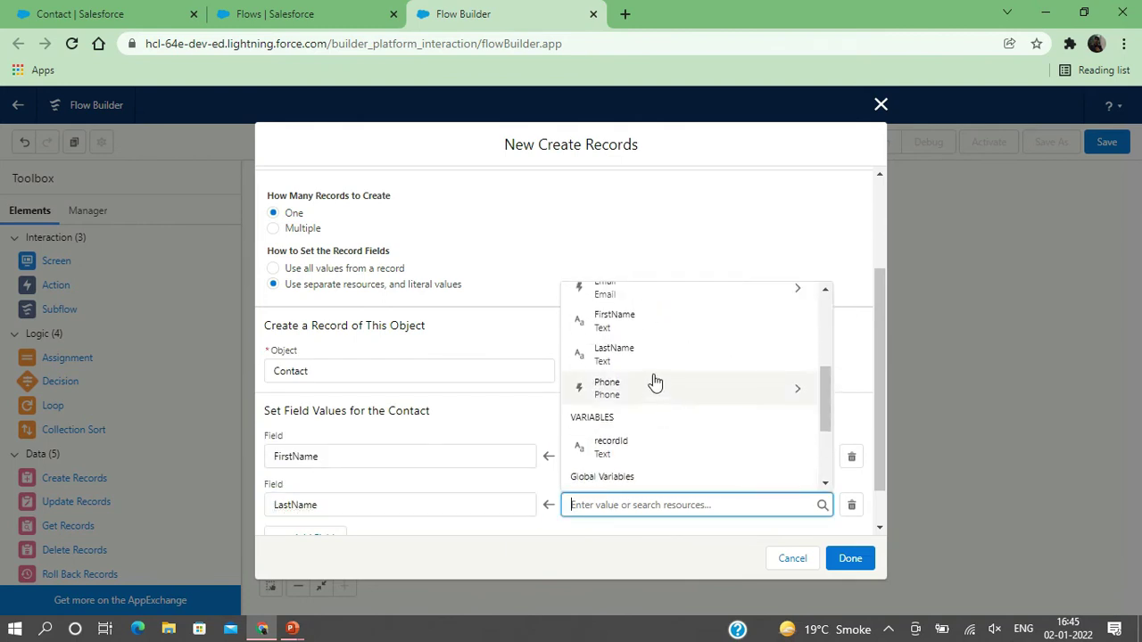
{"action": "left_click", "coordinate": [628, 353]}
- Add a row mapping Phone to {!Phone.value} from the screen's Phone input
{"action": "scroll", "coordinate": [365, 447], "scroll_direction": "down", "scroll_amount": 1}
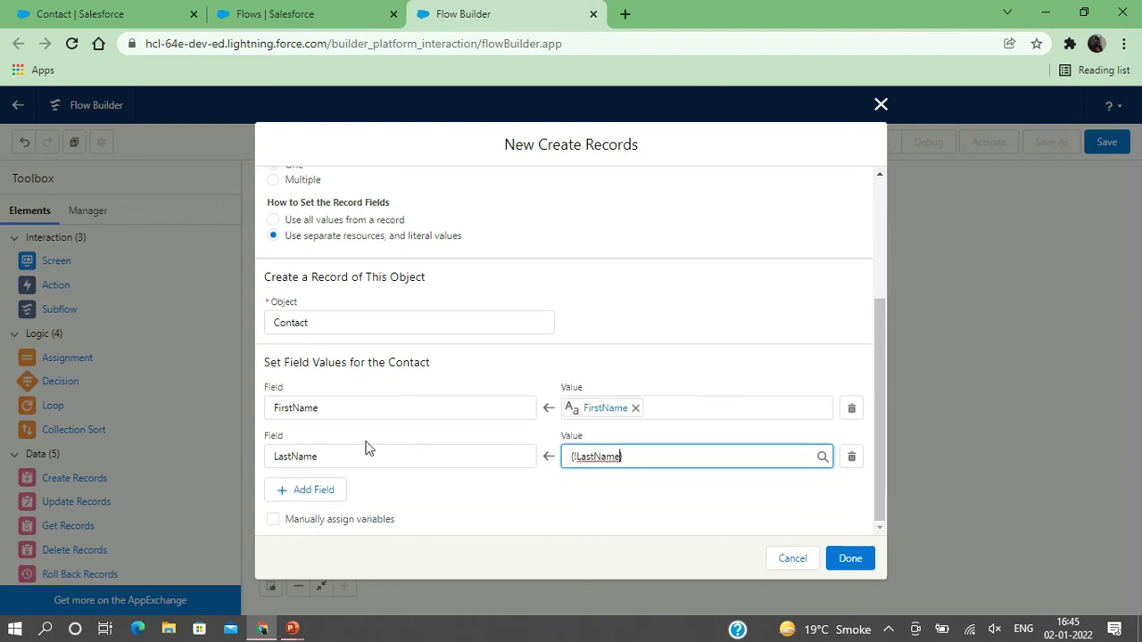
{"action": "left_click", "coordinate": [300, 489]}
{"action": "left_click", "coordinate": [295, 504]}
{"action": "type", "text": "phone"}
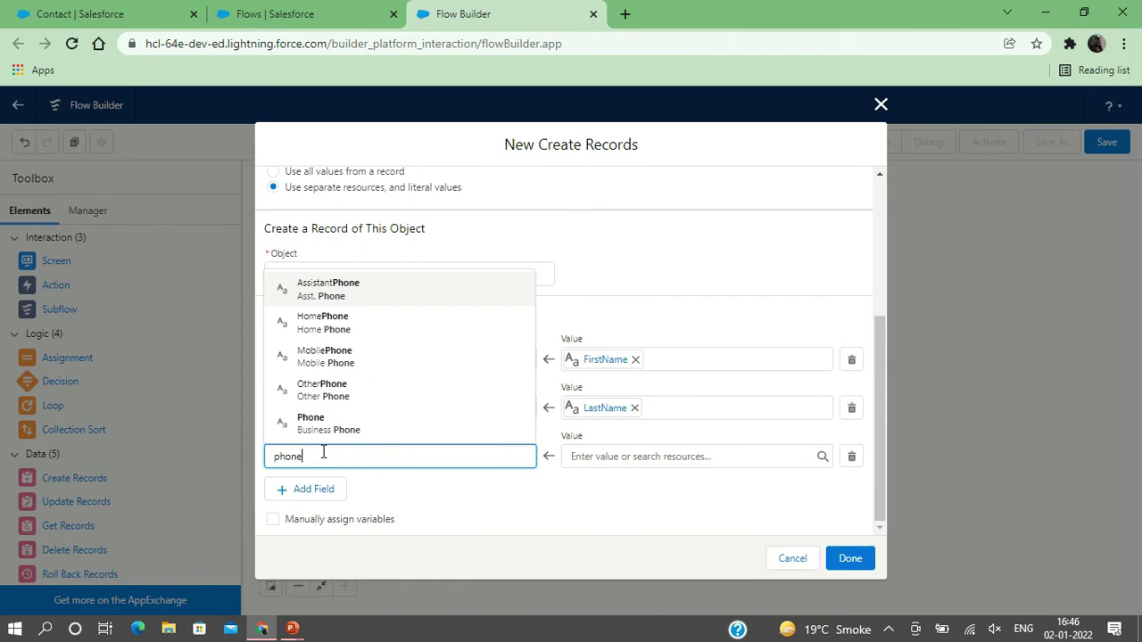
{"action": "left_click", "coordinate": [317, 427]}
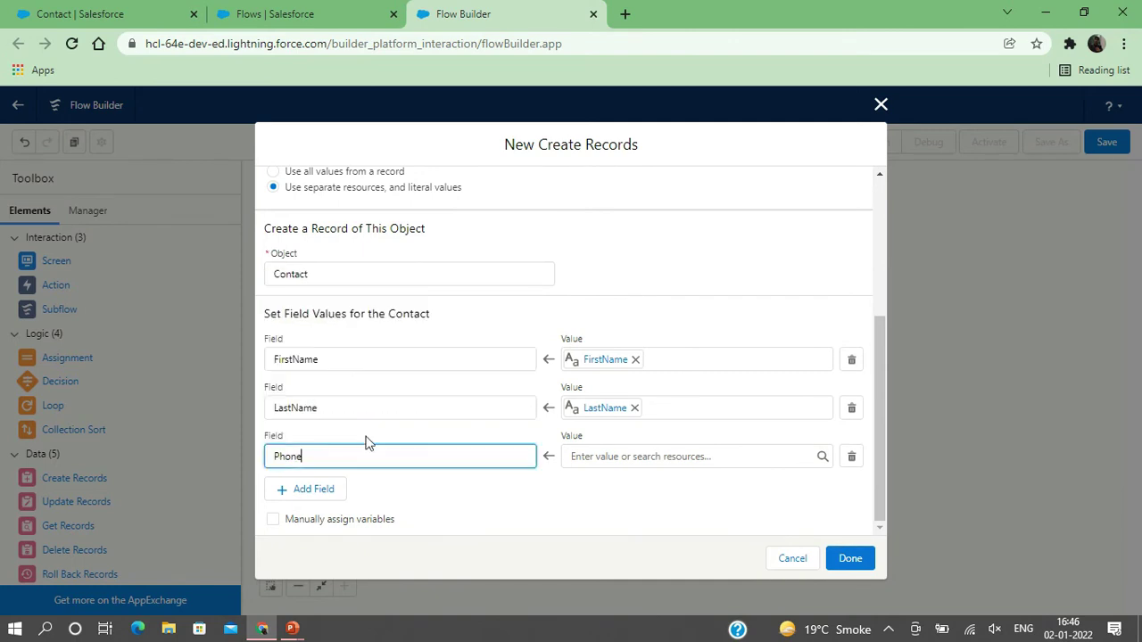
{"action": "left_click", "coordinate": [610, 456]}
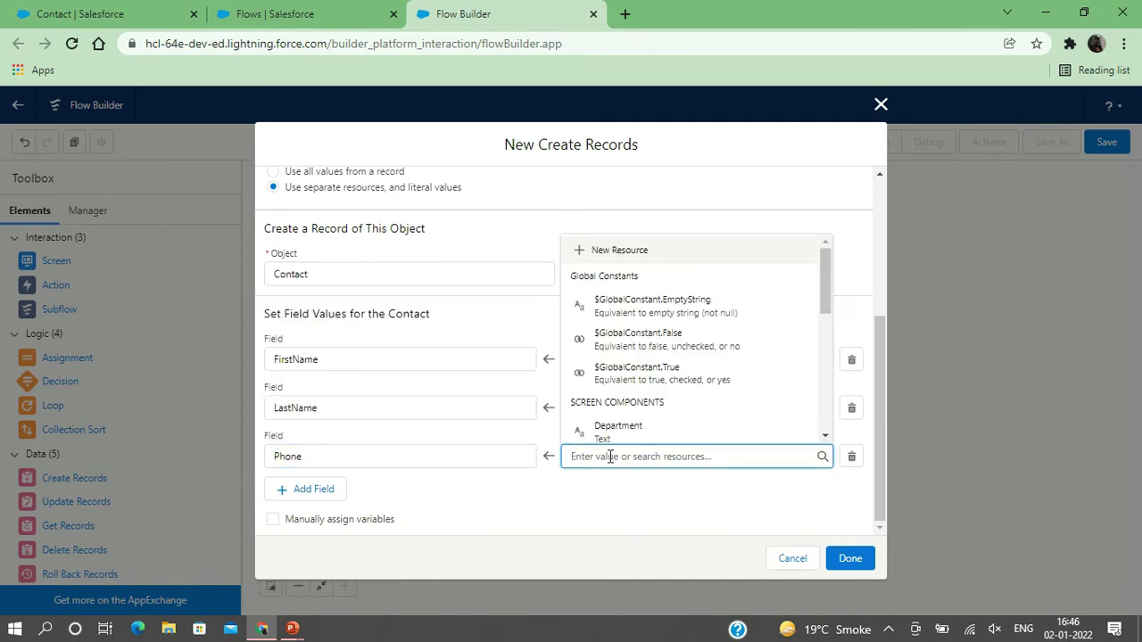
{"action": "scroll", "coordinate": [652, 402], "scroll_direction": "down", "scroll_amount": 4}
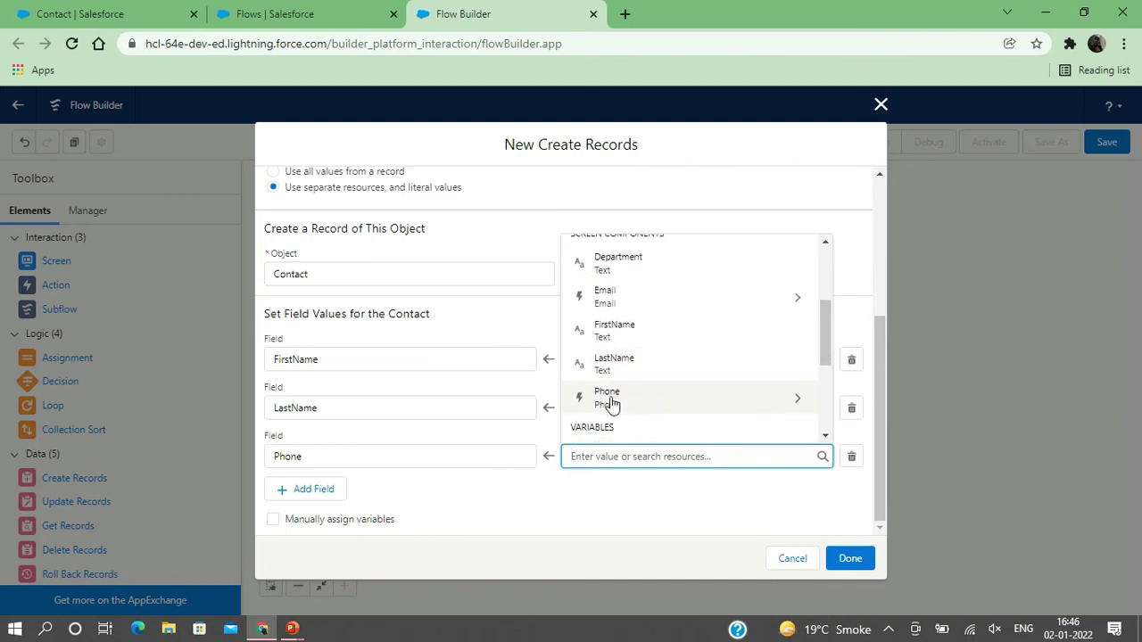
{"action": "scroll", "coordinate": [611, 404], "scroll_direction": "up", "scroll_amount": 1}
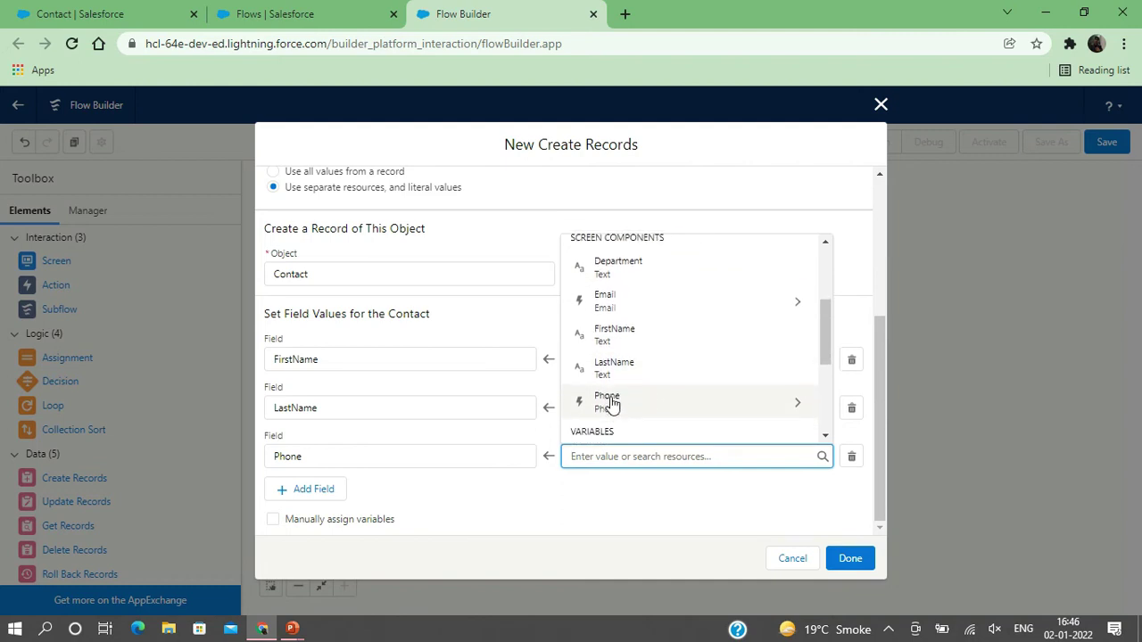
{"action": "left_click", "coordinate": [610, 402]}
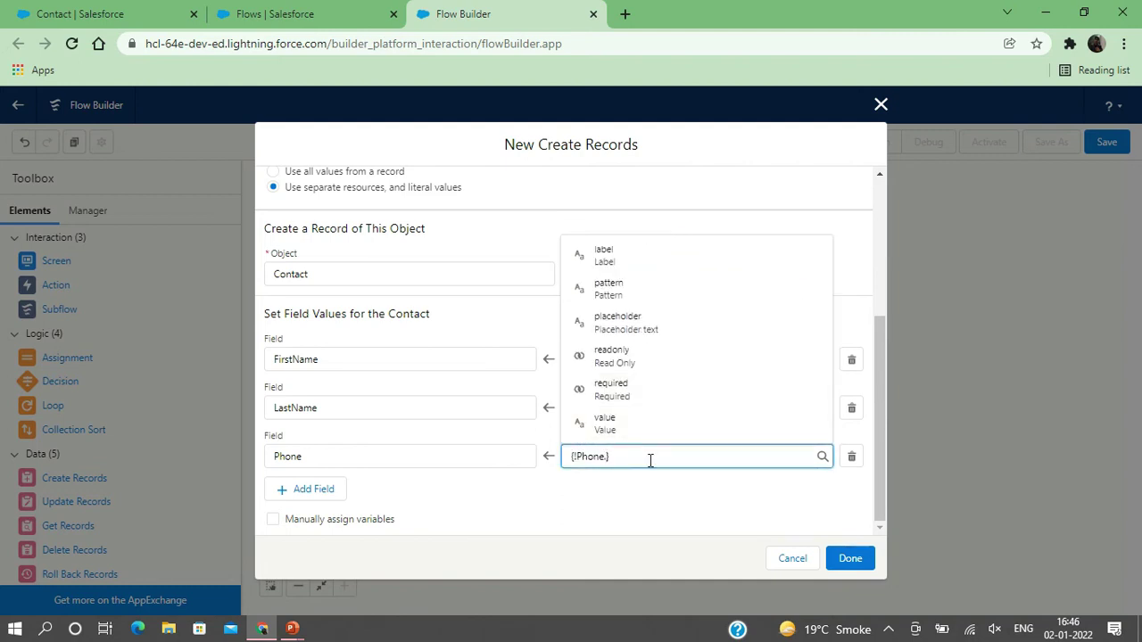
{"action": "left_click", "coordinate": [605, 425]}
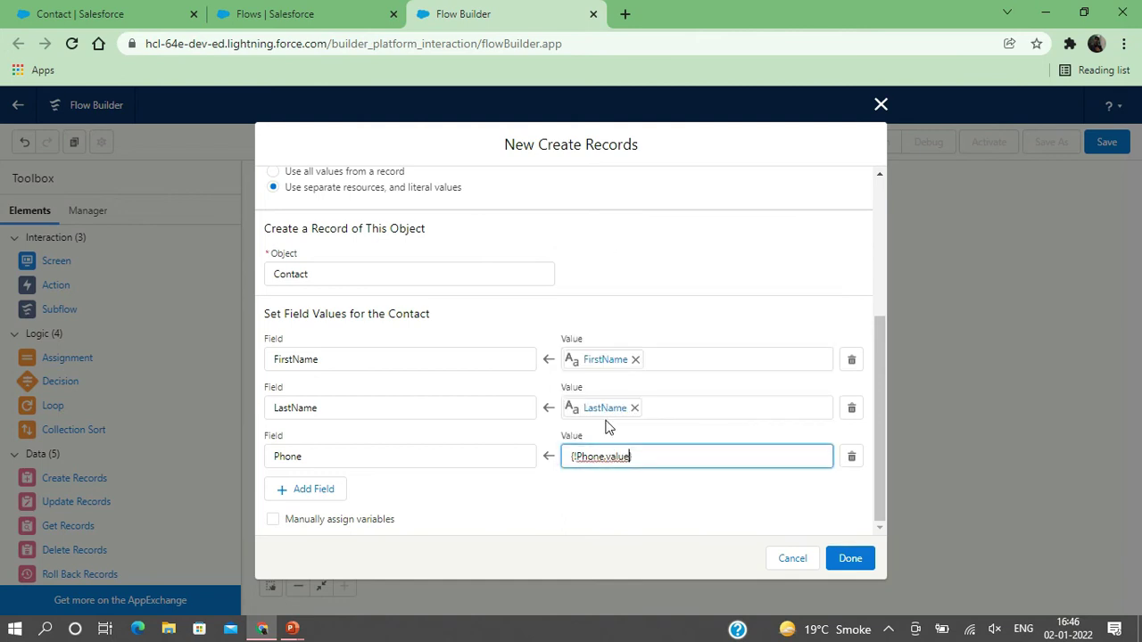
- Confirm the Phone mapping and add an Email field row set to {!Email.value}
{"action": "left_click", "coordinate": [505, 508]}
{"action": "left_click", "coordinate": [313, 489]}
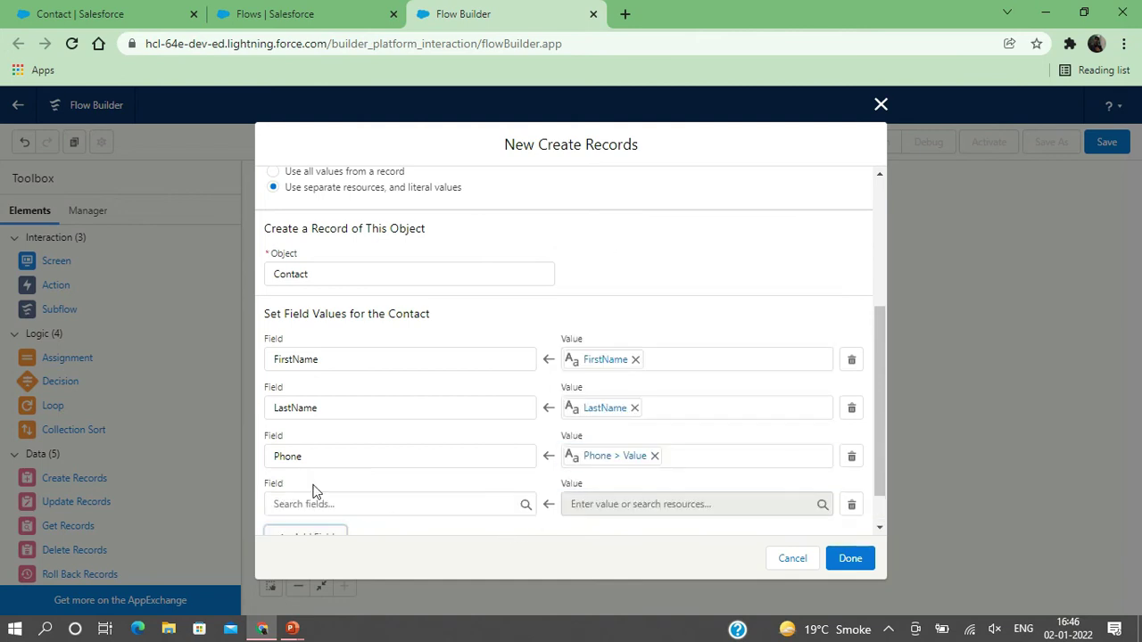
{"action": "left_click", "coordinate": [287, 504]}
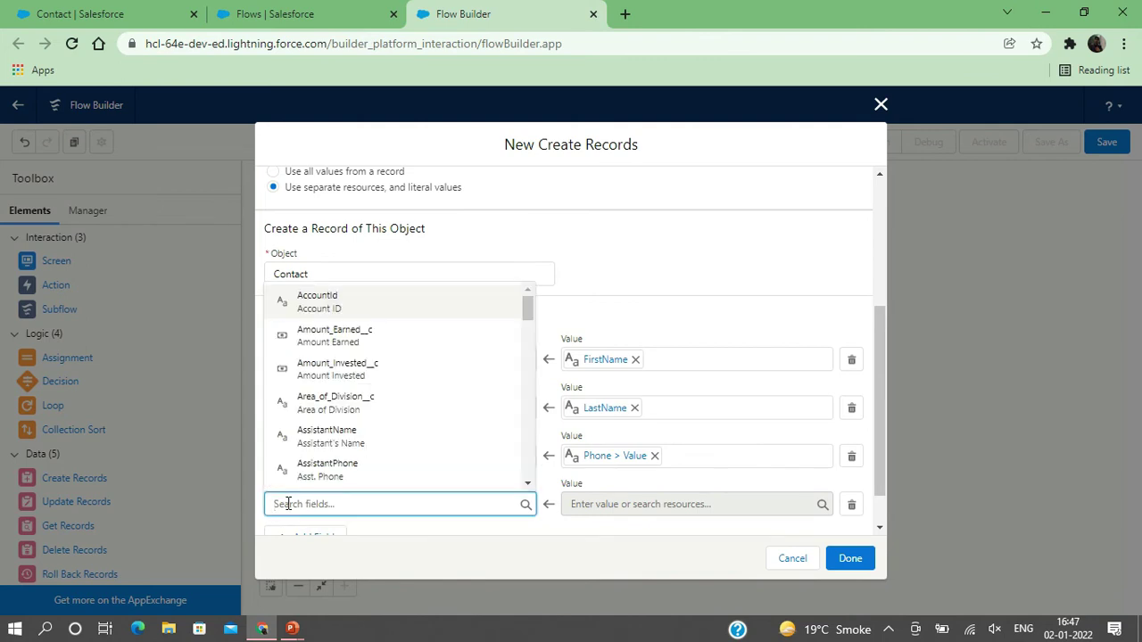
{"action": "type", "text": "Email"}
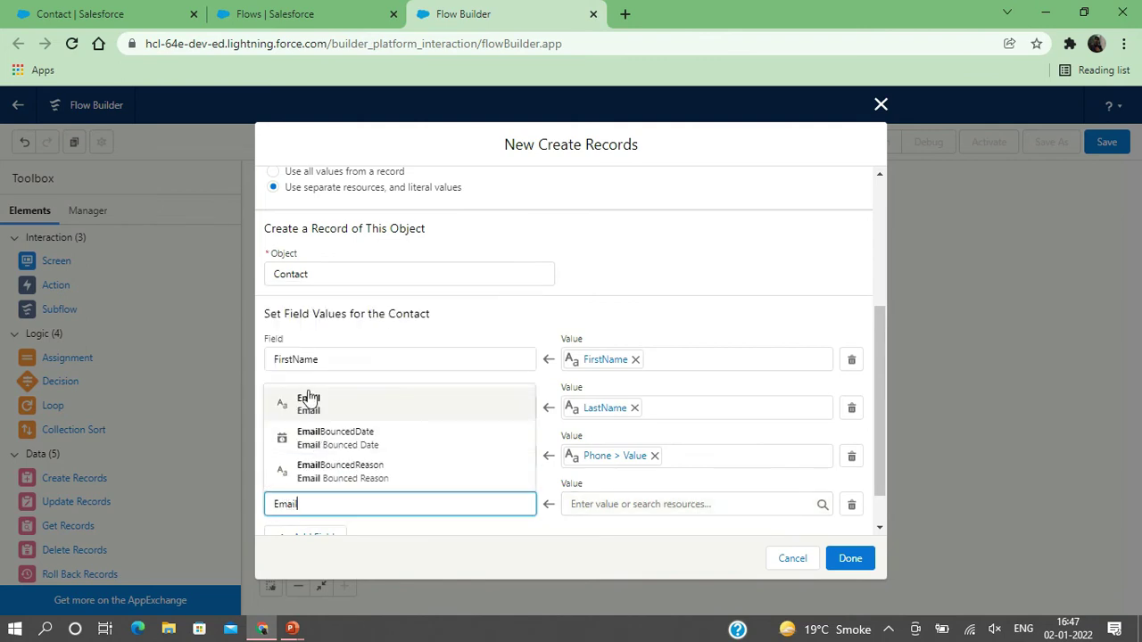
{"action": "left_click", "coordinate": [309, 402]}
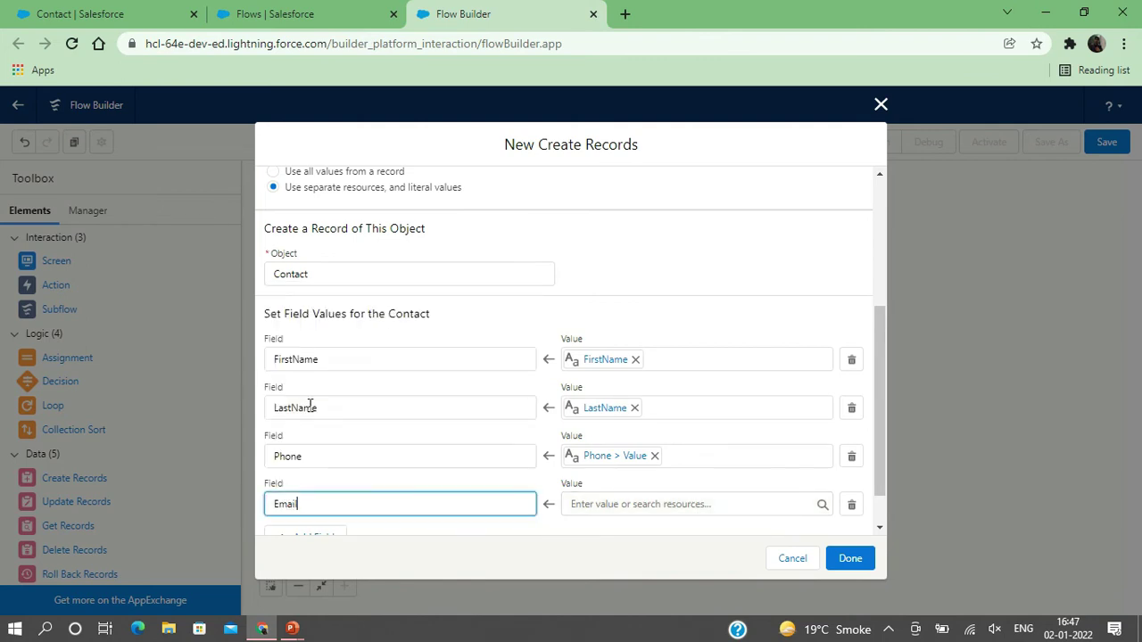
{"action": "left_click", "coordinate": [593, 503]}
{"action": "scroll", "coordinate": [624, 410], "scroll_direction": "down", "scroll_amount": 4}
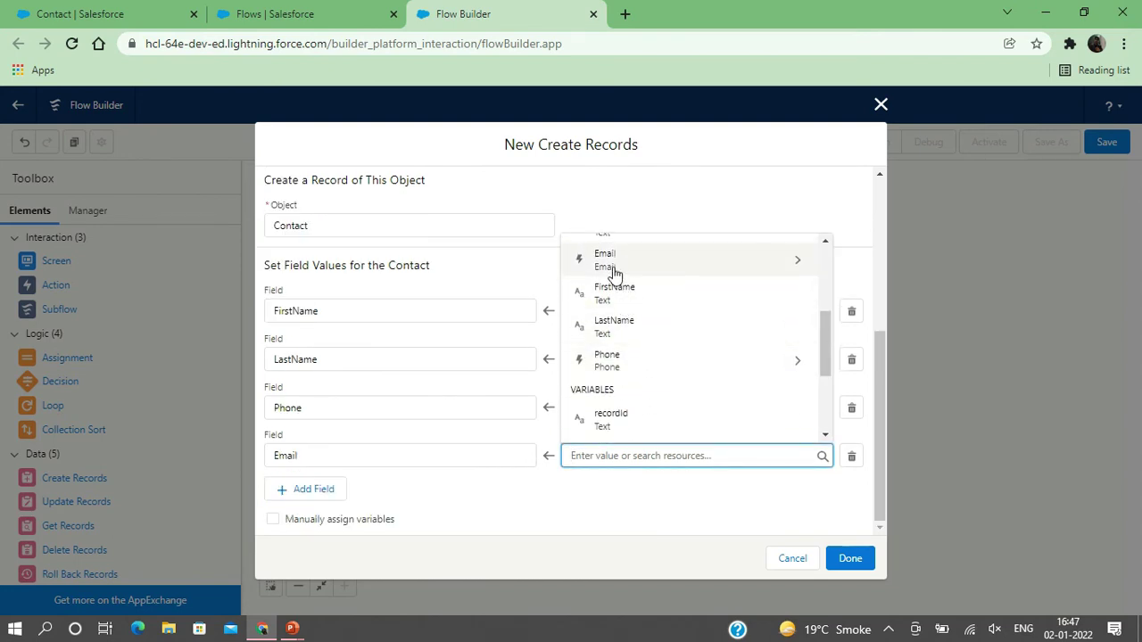
{"action": "left_click", "coordinate": [612, 264]}
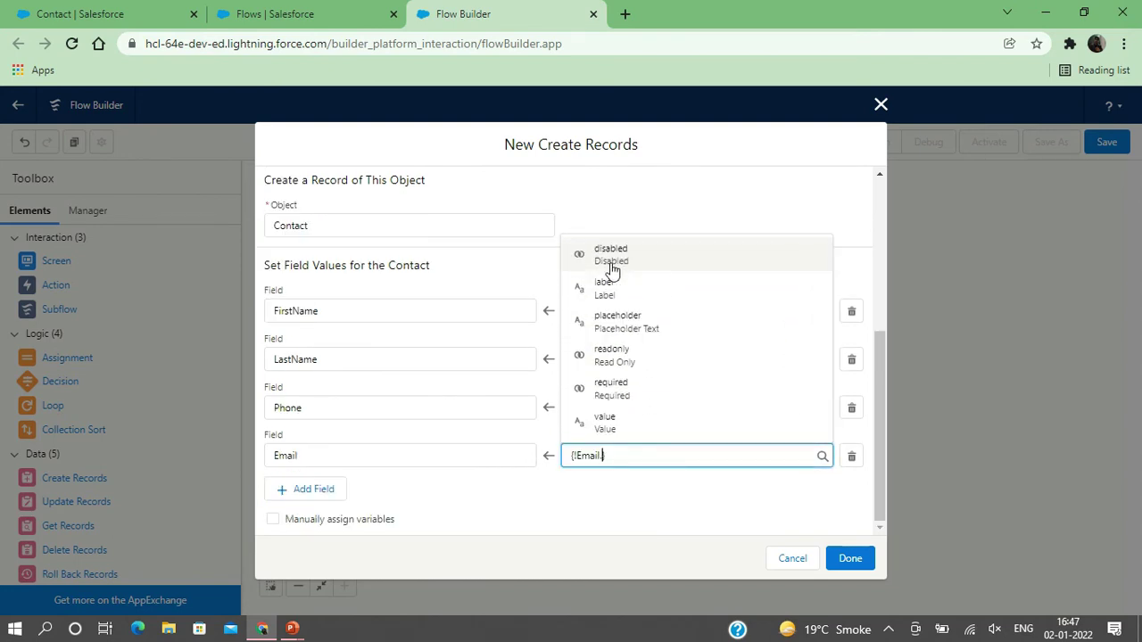
{"action": "left_click", "coordinate": [599, 426]}
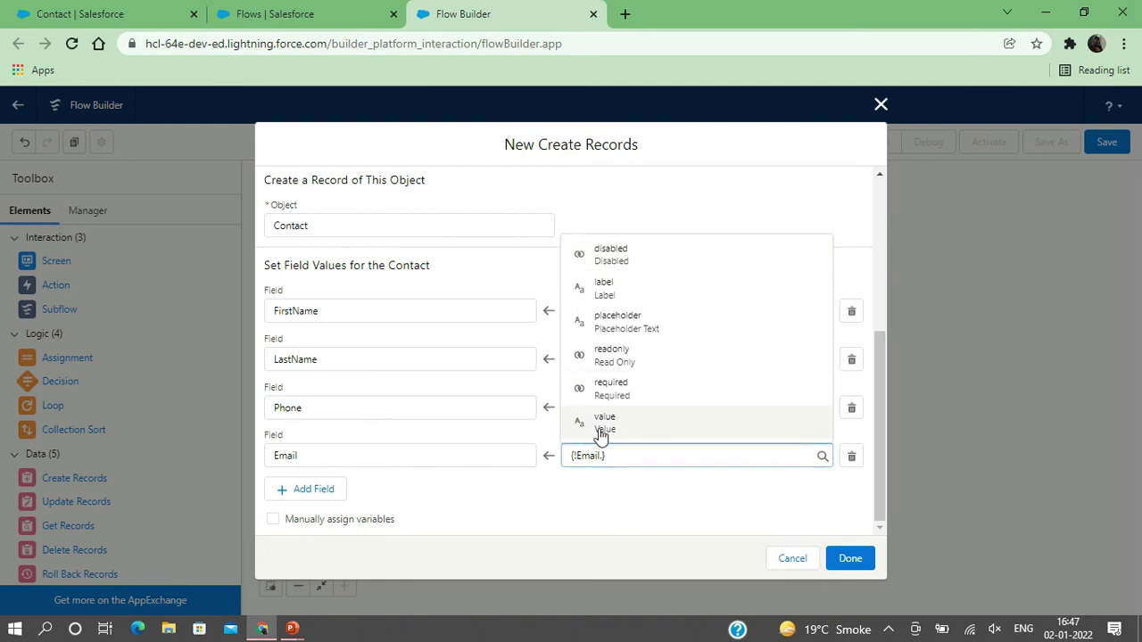
{"action": "left_click", "coordinate": [521, 497]}
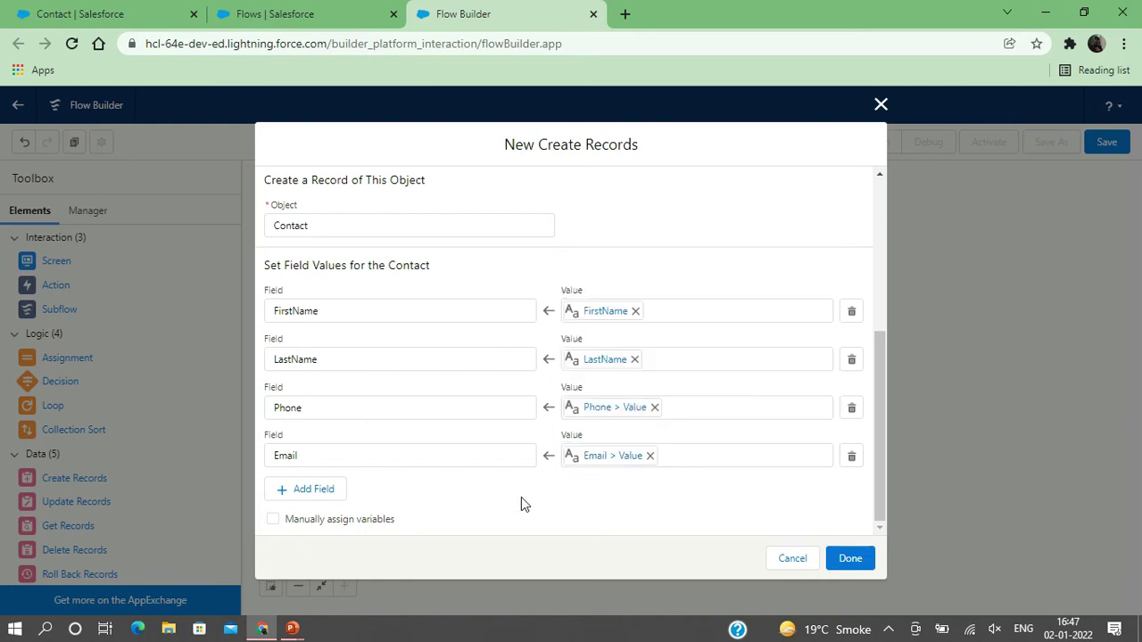
- Add a Department field row mapped to the {!Department} screen input
{"action": "left_click", "coordinate": [308, 489]}
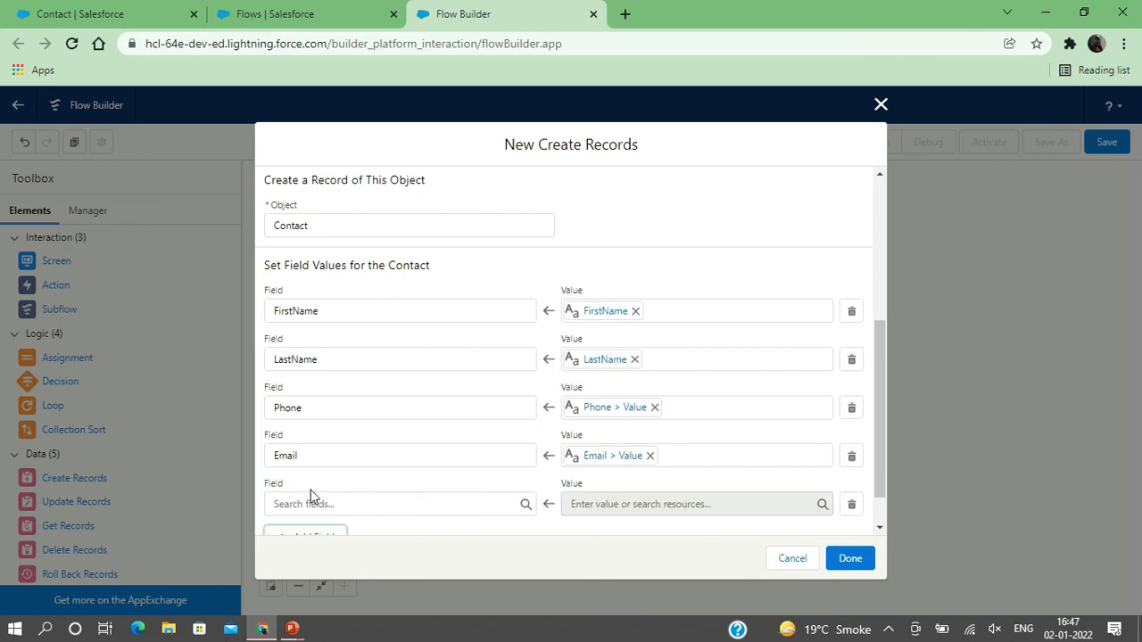
{"action": "left_click", "coordinate": [296, 505]}
{"action": "type", "text": "f"}
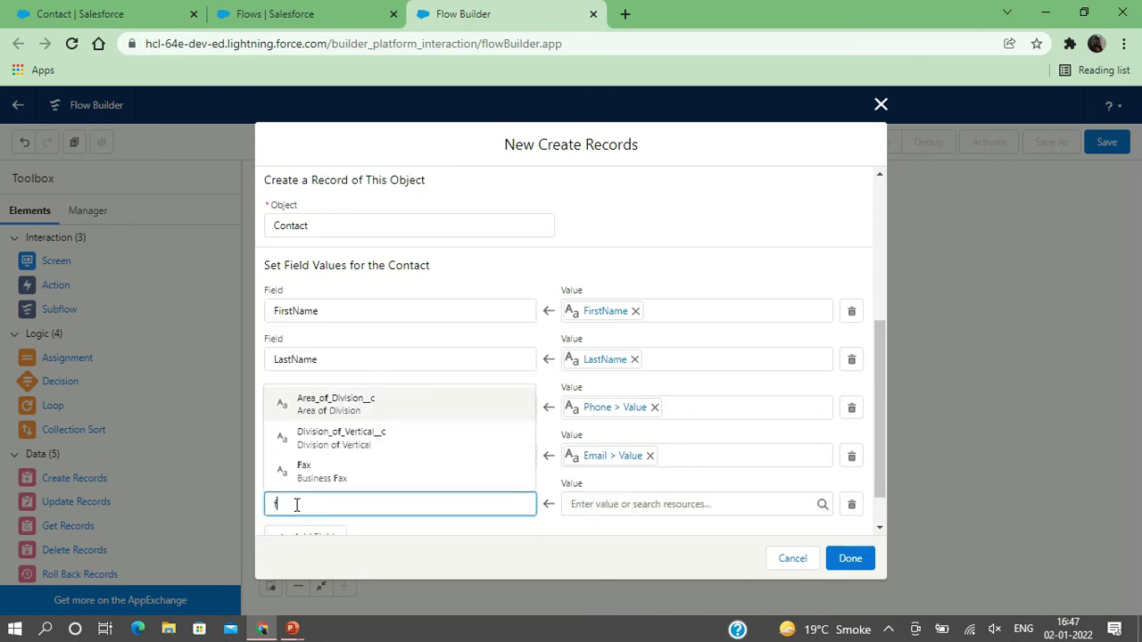
{"action": "key", "text": "BackSpace"}
{"action": "type", "text": "depart"}
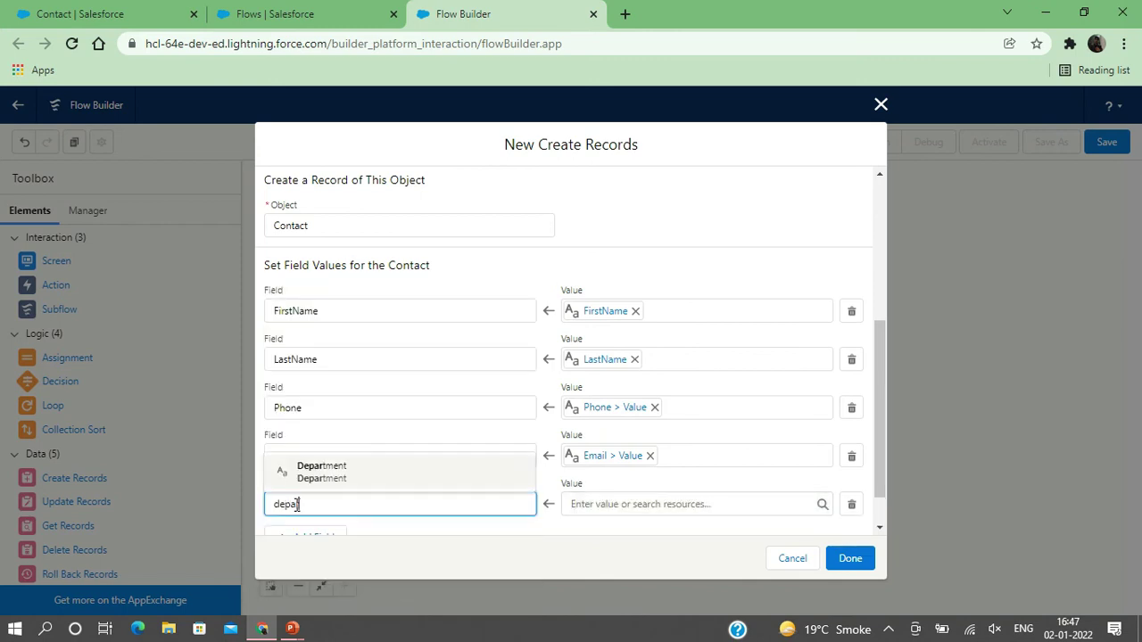
{"action": "left_click", "coordinate": [321, 480]}
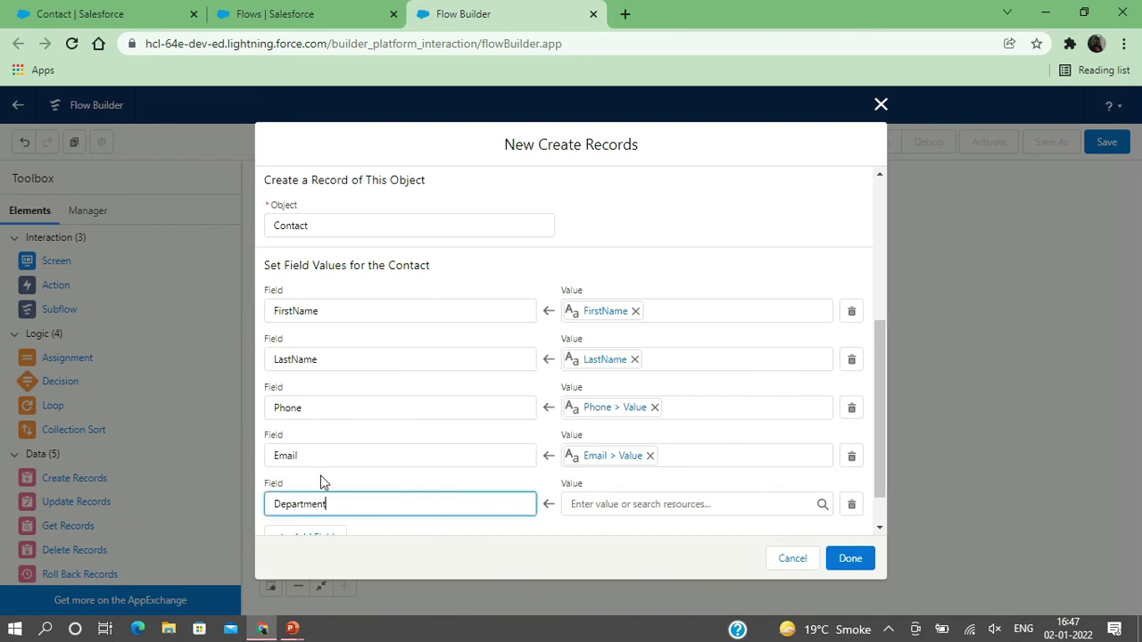
{"action": "left_click", "coordinate": [606, 507]}
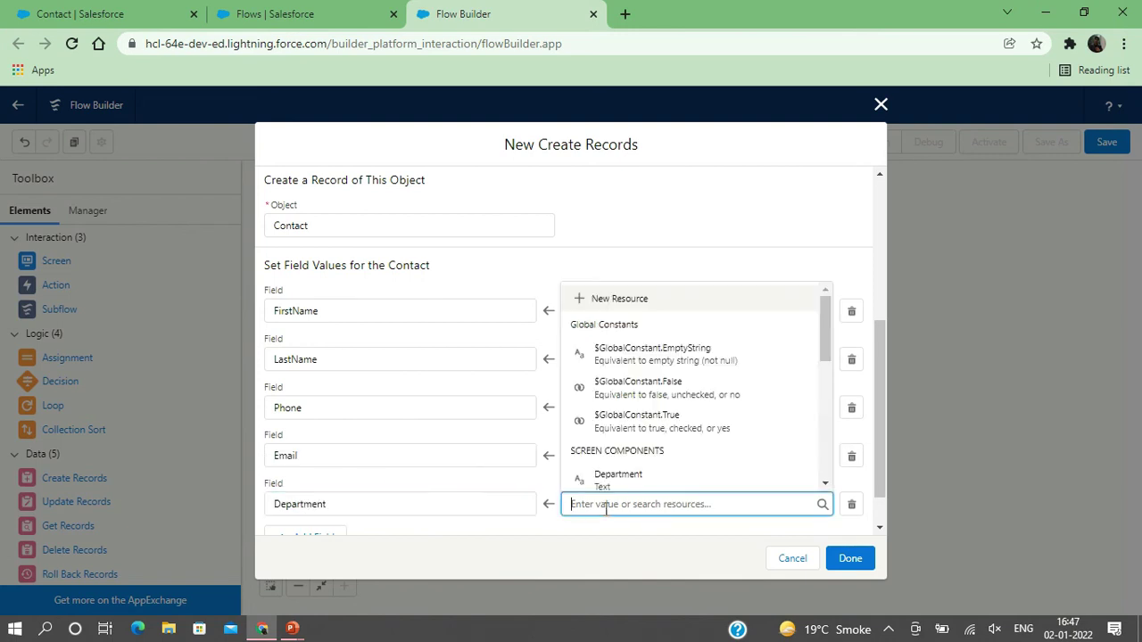
{"action": "scroll", "coordinate": [638, 442], "scroll_direction": "down", "scroll_amount": 1}
{"action": "left_click", "coordinate": [622, 434]}
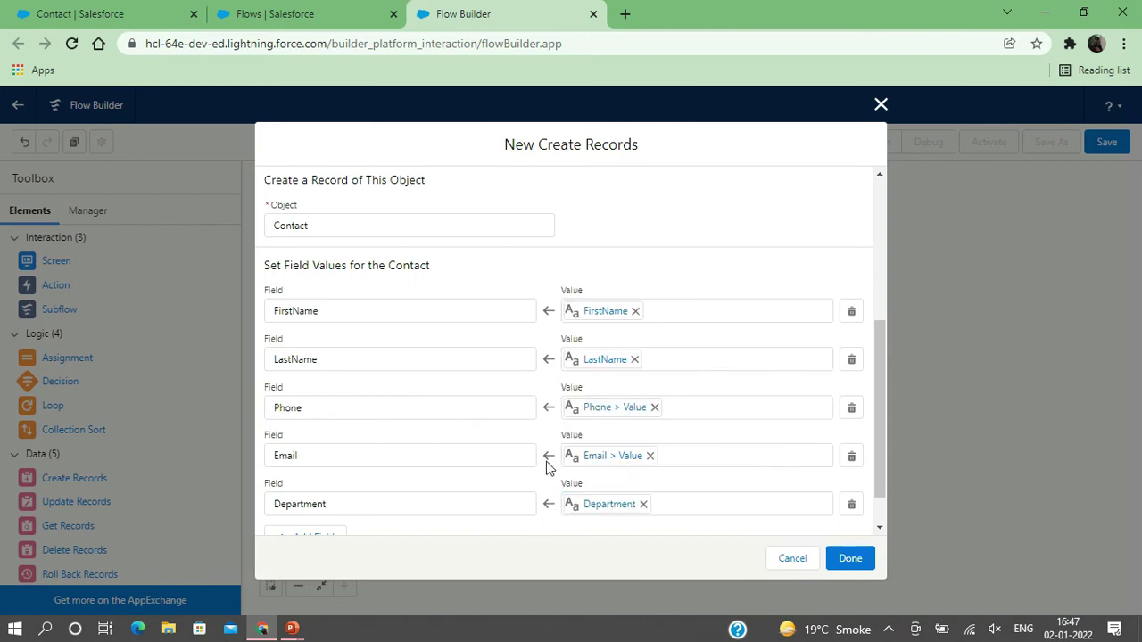
{"action": "scroll", "coordinate": [548, 458], "scroll_direction": "down", "scroll_amount": 1}
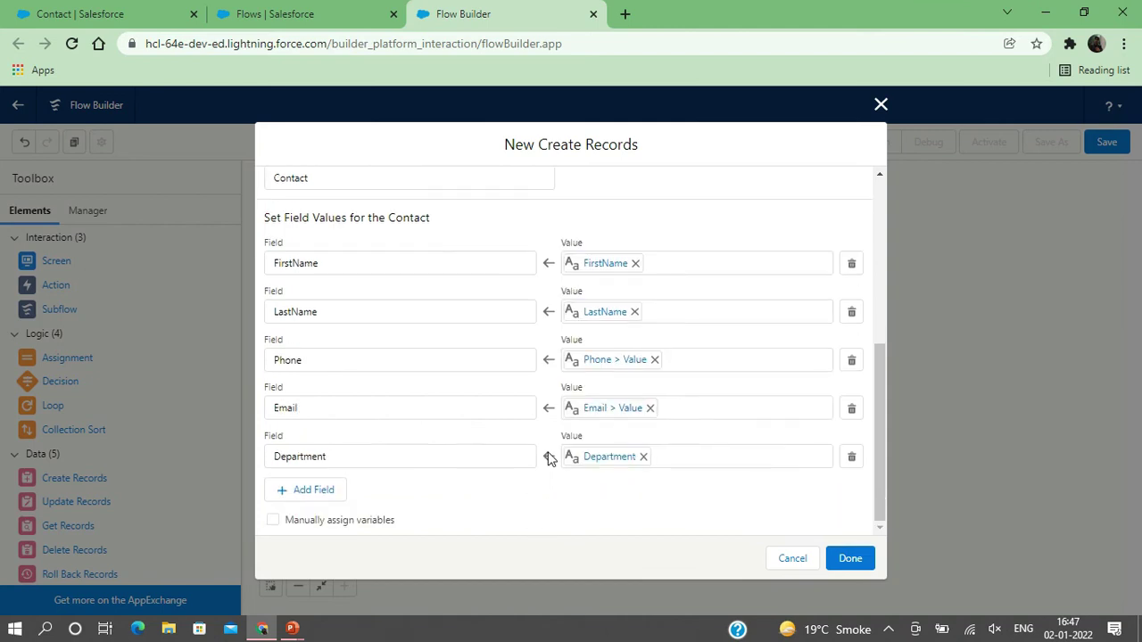
- Add an AccountId field row set to the {!recordId} variable
{"action": "left_click", "coordinate": [298, 490]}
{"action": "scroll", "coordinate": [298, 488], "scroll_direction": "down", "scroll_amount": 1}
{"action": "left_click", "coordinate": [298, 455]}
{"action": "type", "text": "Acc"}
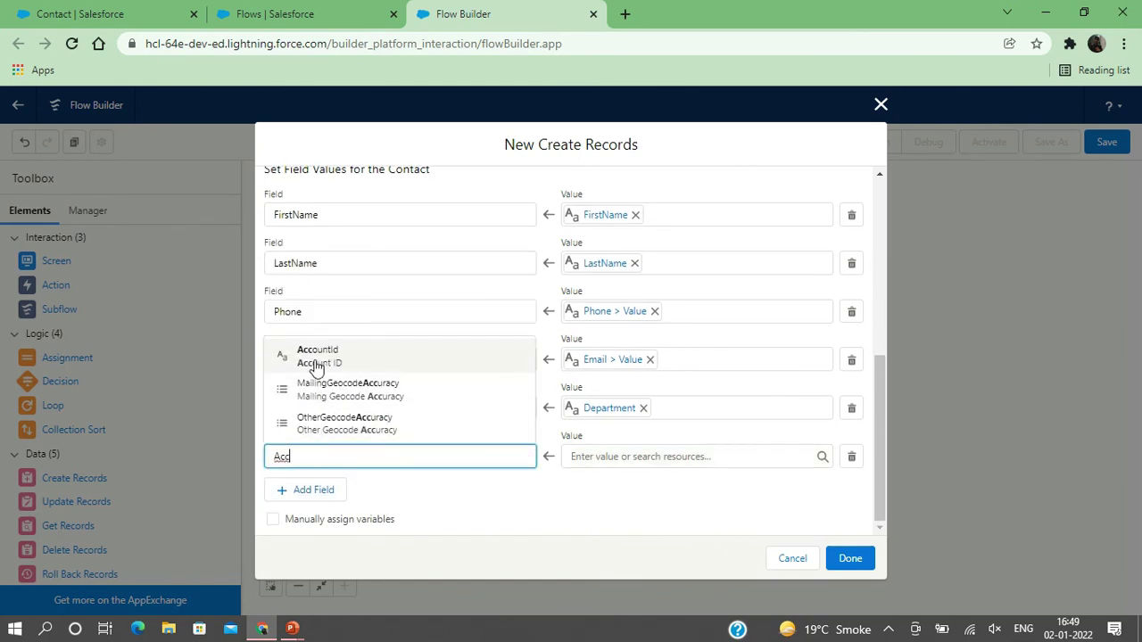
{"action": "left_click", "coordinate": [317, 357]}
{"action": "left_click", "coordinate": [604, 454]}
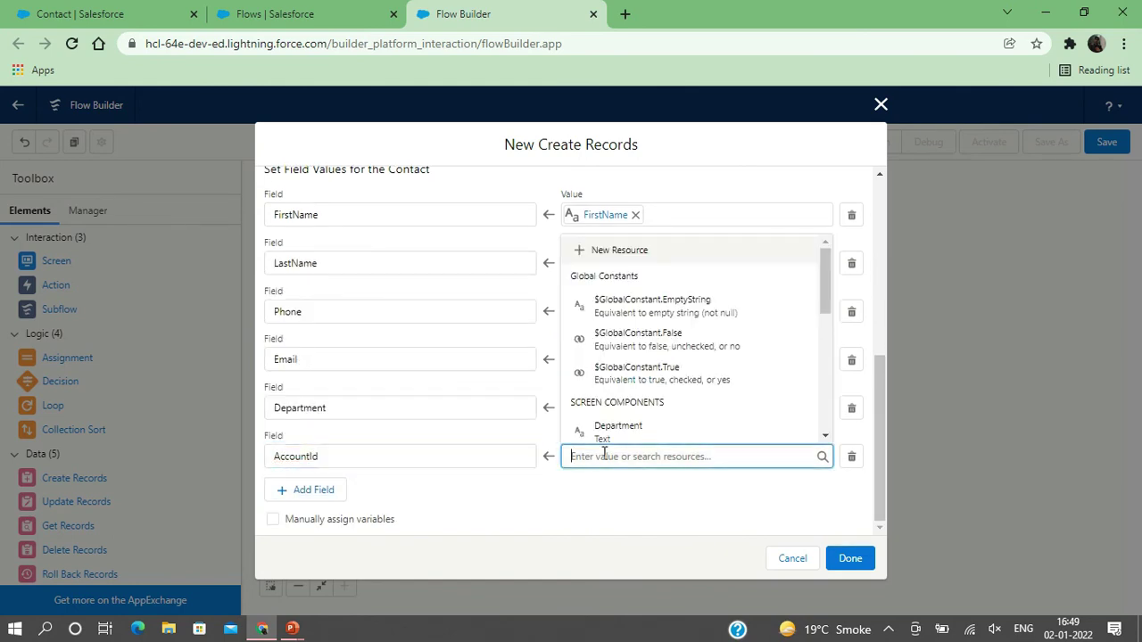
{"action": "scroll", "coordinate": [633, 417], "scroll_direction": "down", "scroll_amount": 3}
{"action": "scroll", "coordinate": [633, 417], "scroll_direction": "down", "scroll_amount": 1}
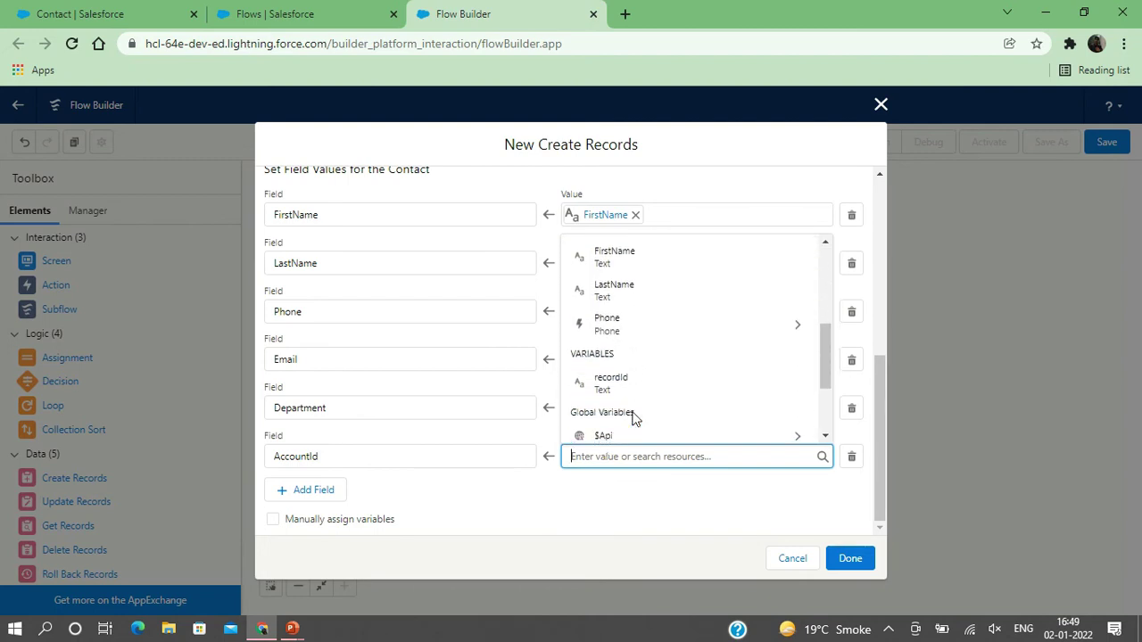
{"action": "left_click", "coordinate": [616, 388]}
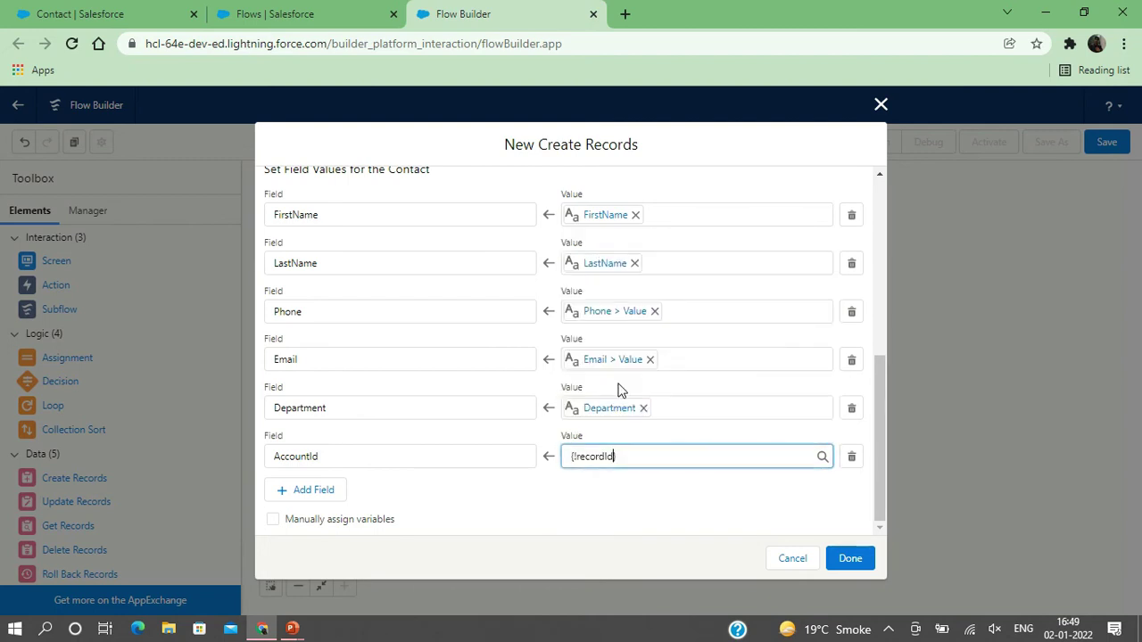
{"action": "left_click", "coordinate": [554, 488]}
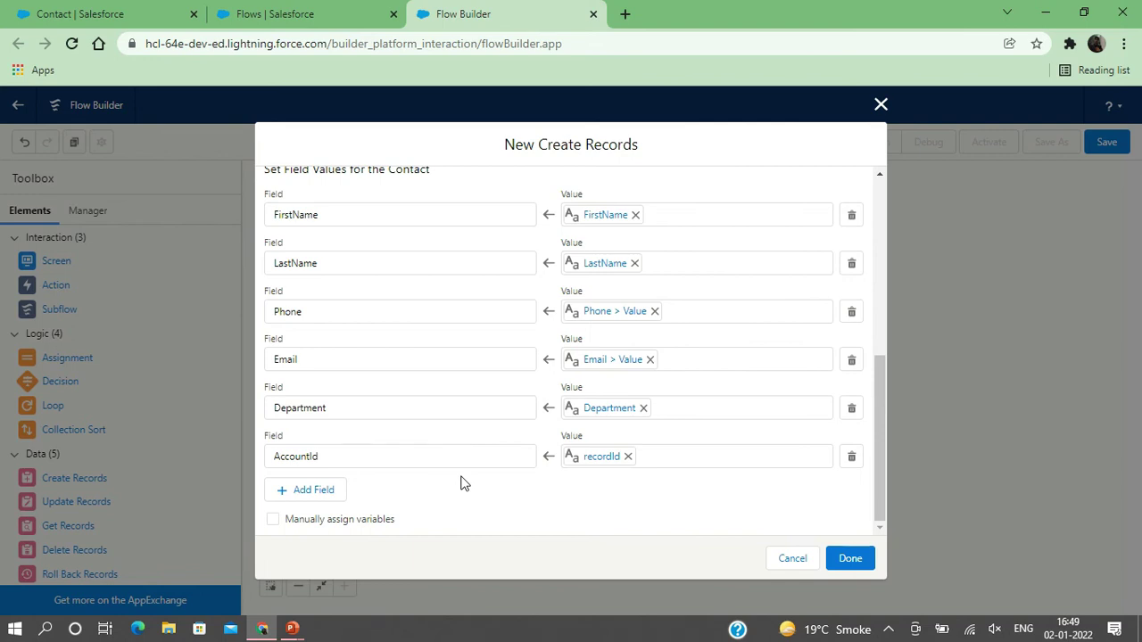
- Finish Create Records, wire Start to ContactFromAccount, save as CreateConatct and activate it
{"action": "left_click", "coordinate": [849, 559]}
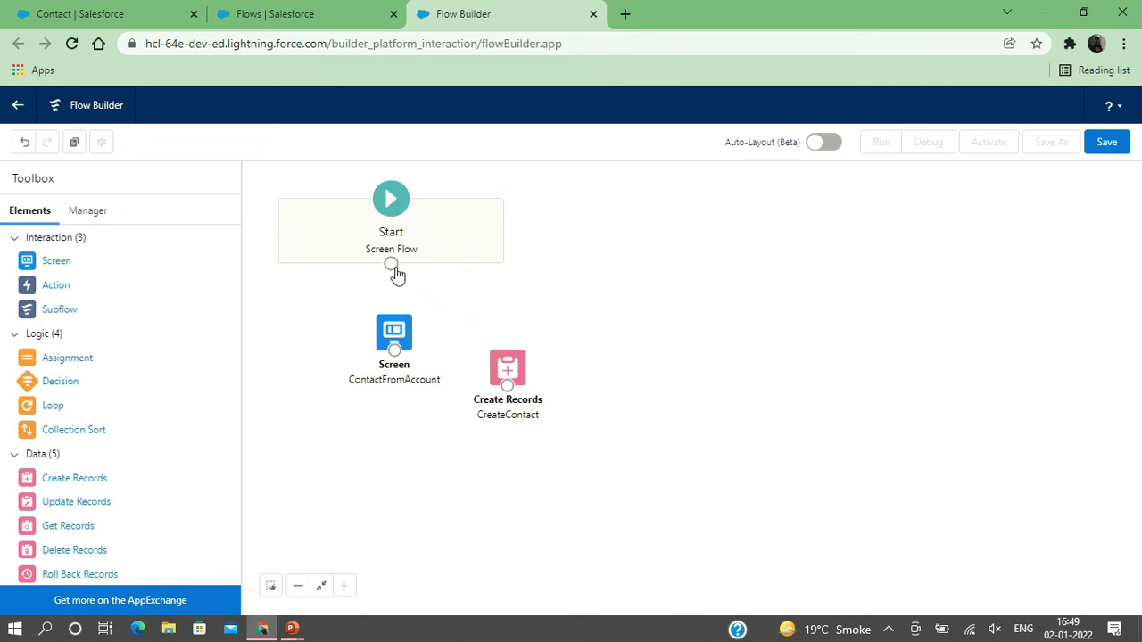
{"action": "left_click_drag", "start_coordinate": [393, 266], "coordinate": [521, 381]}
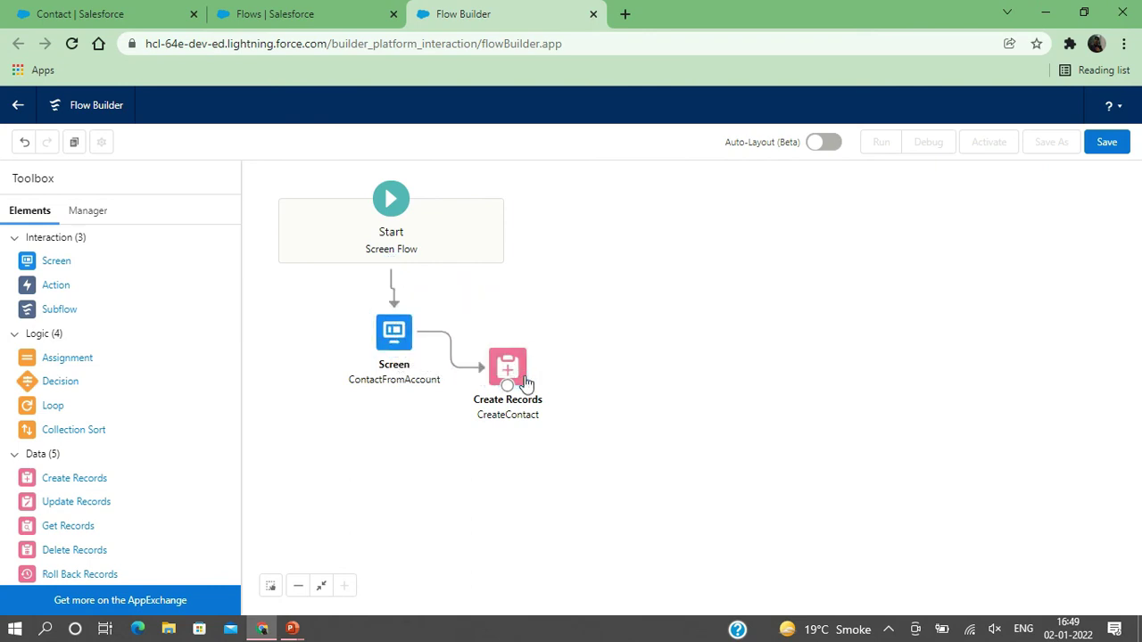
{"action": "left_click", "coordinate": [1111, 145]}
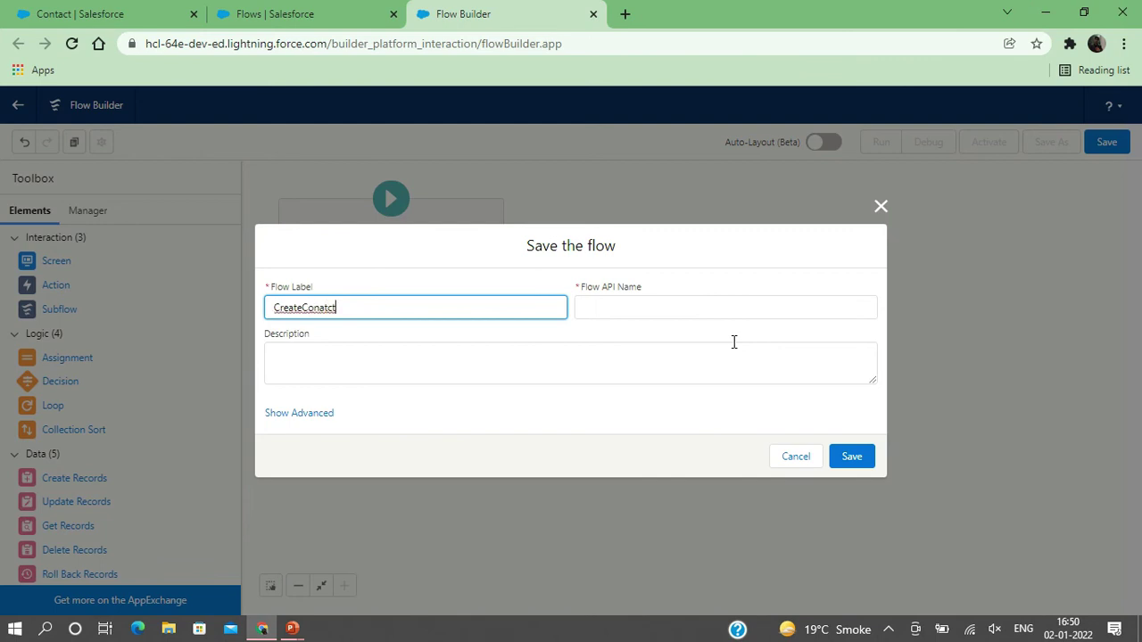
{"action": "left_click", "coordinate": [852, 456]}
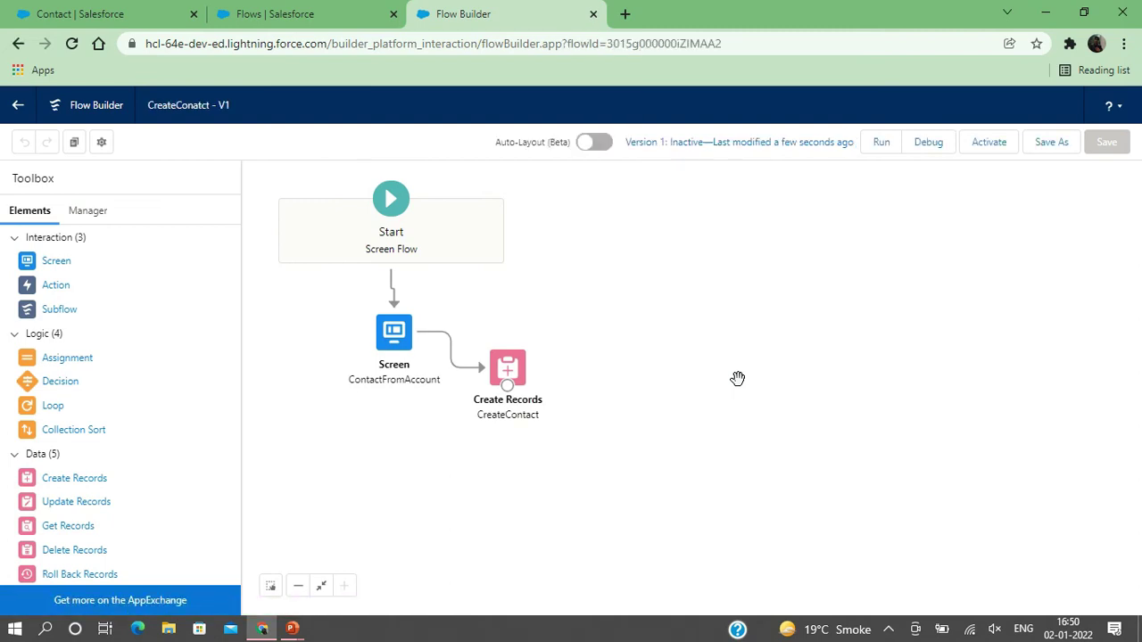
{"action": "left_click", "coordinate": [988, 146]}
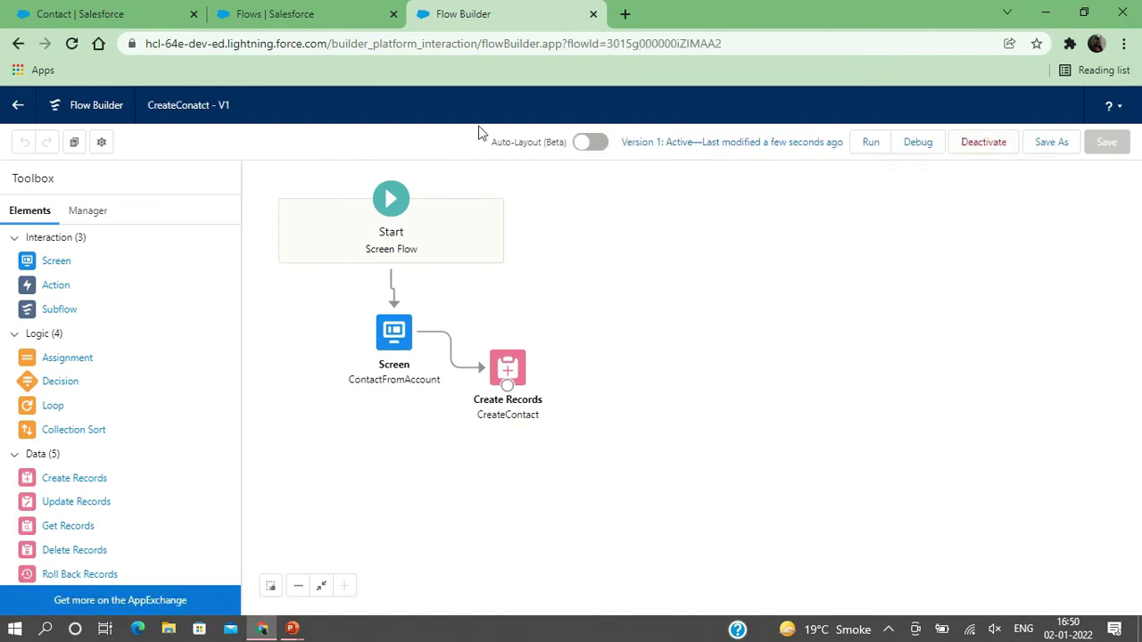
- Go to Accounts, open Edge Communications and choose Edit Page in Lightning App Builder
{"action": "left_click", "coordinate": [290, 27]}
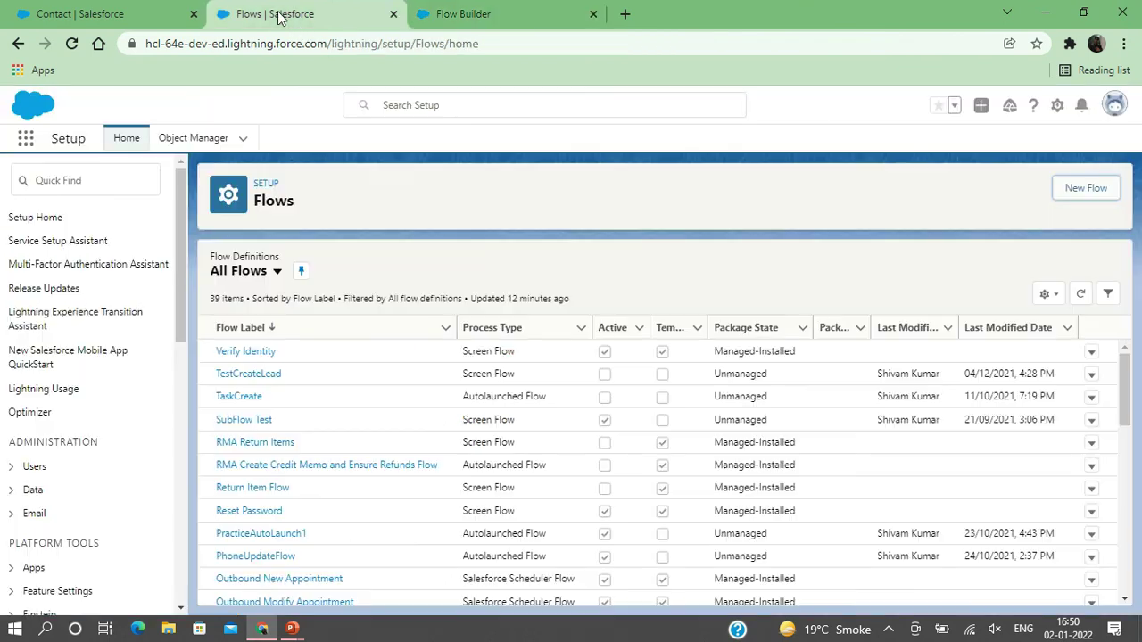
{"action": "left_click", "coordinate": [125, 17]}
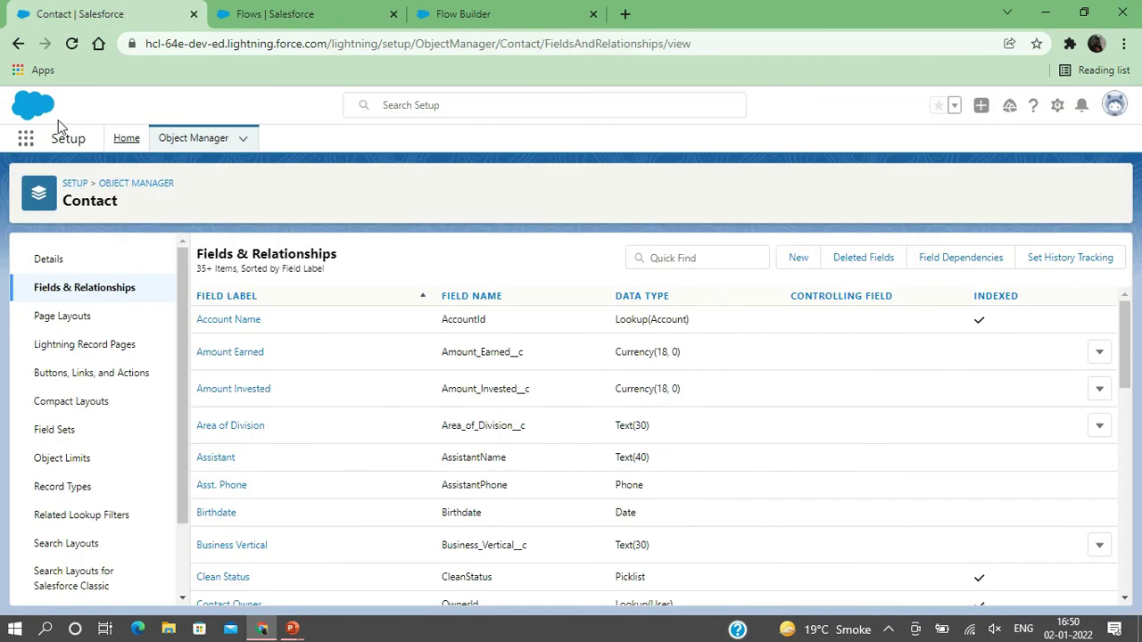
{"action": "left_click", "coordinate": [26, 139]}
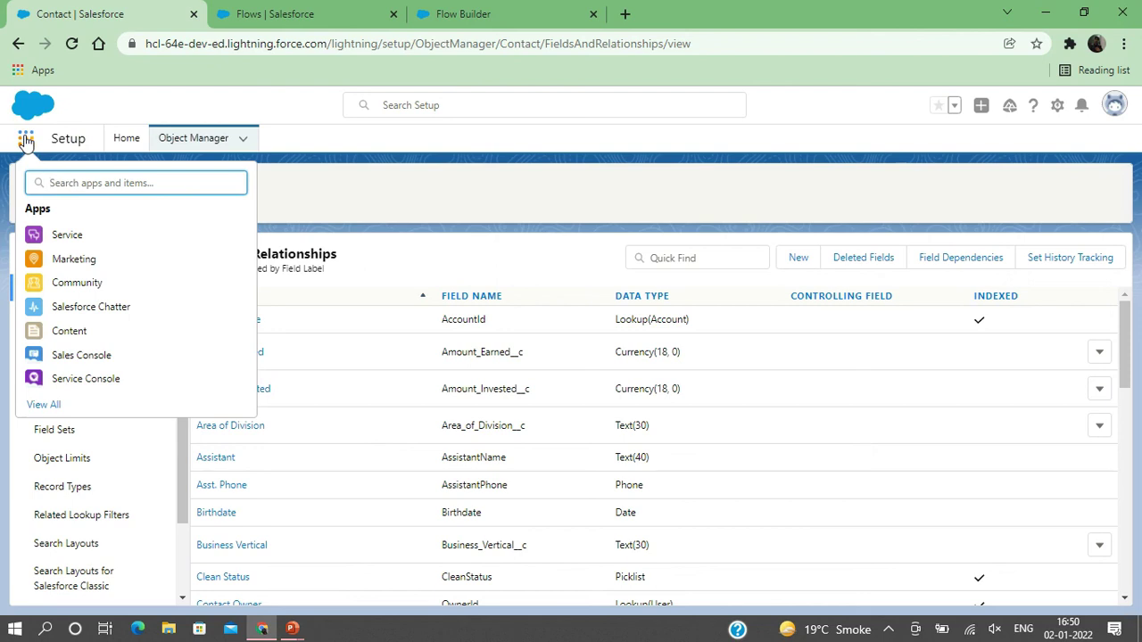
{"action": "type", "text": "Acc"}
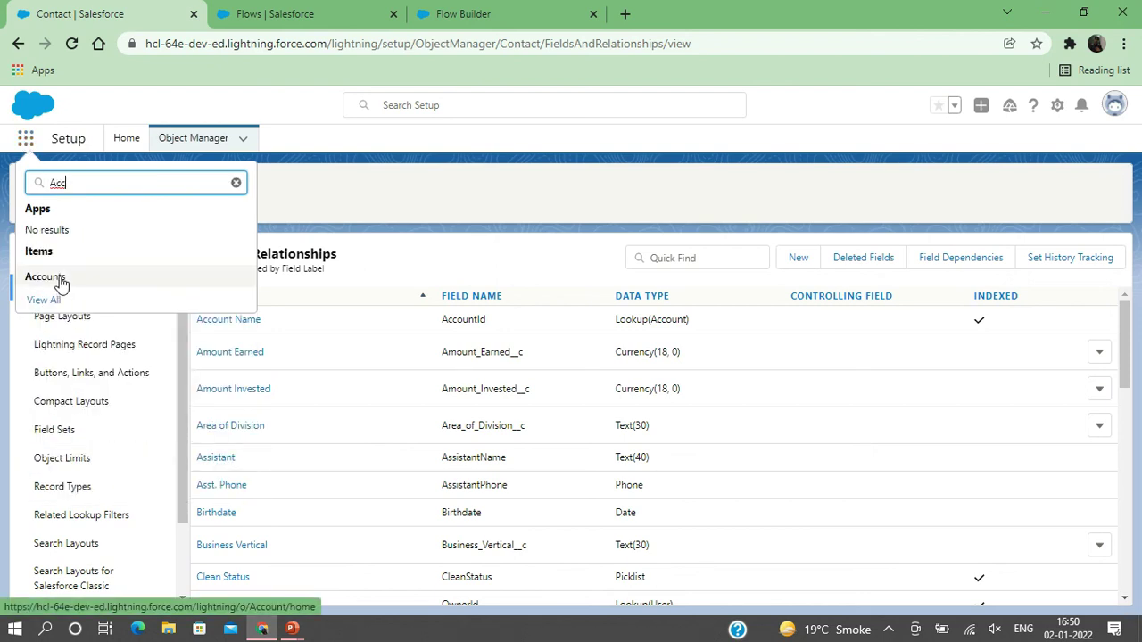
{"action": "left_click", "coordinate": [54, 277]}
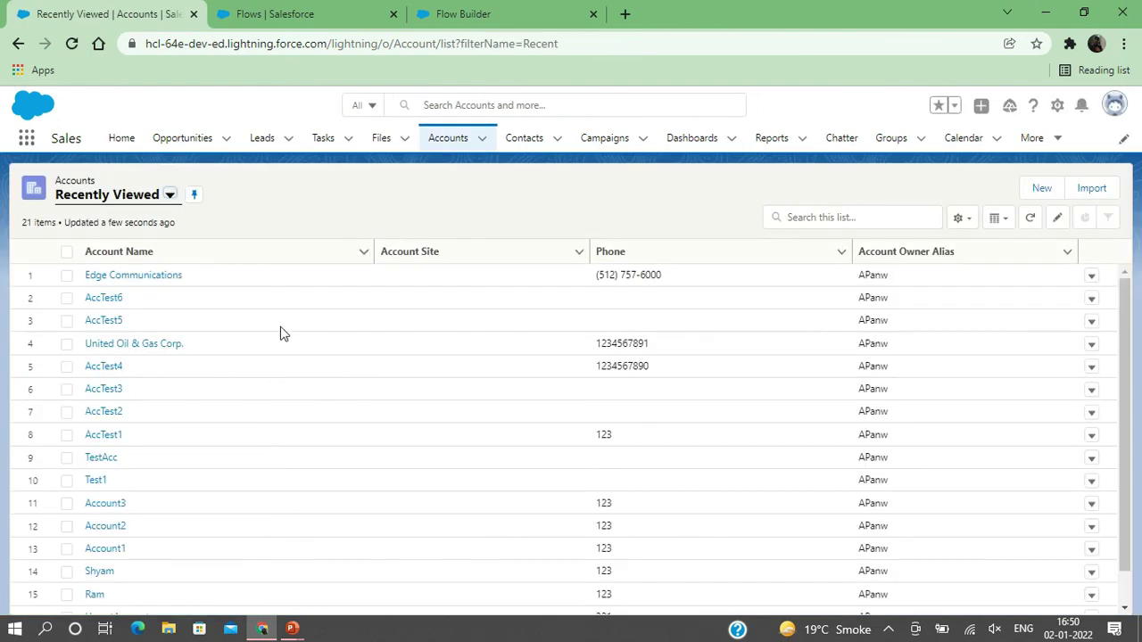
{"action": "left_click", "coordinate": [138, 279]}
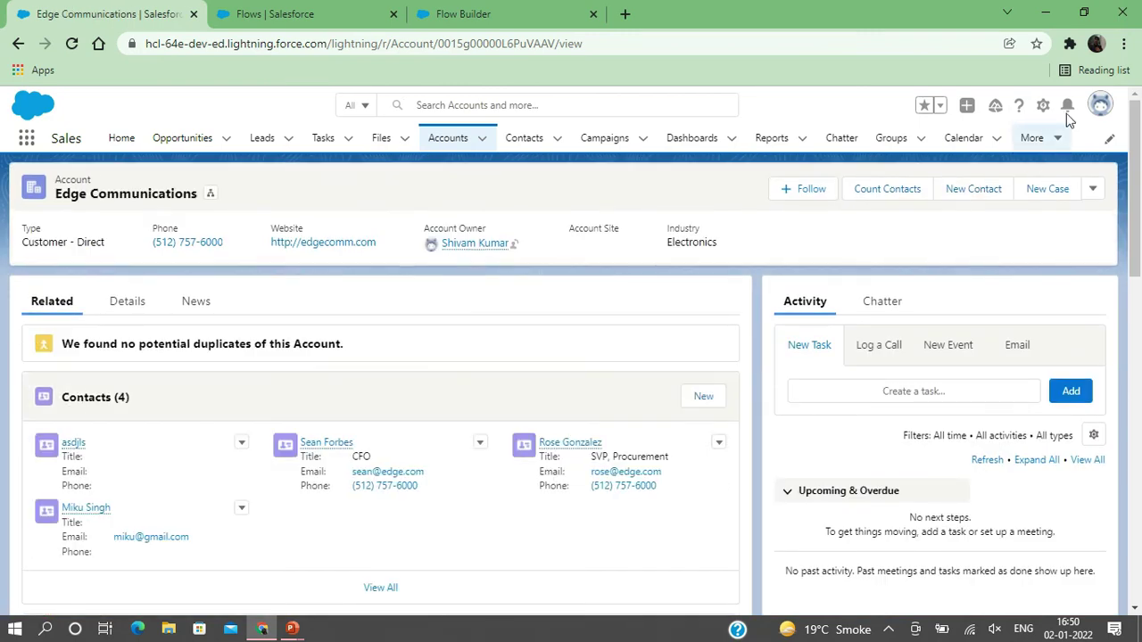
{"action": "left_click", "coordinate": [1043, 108]}
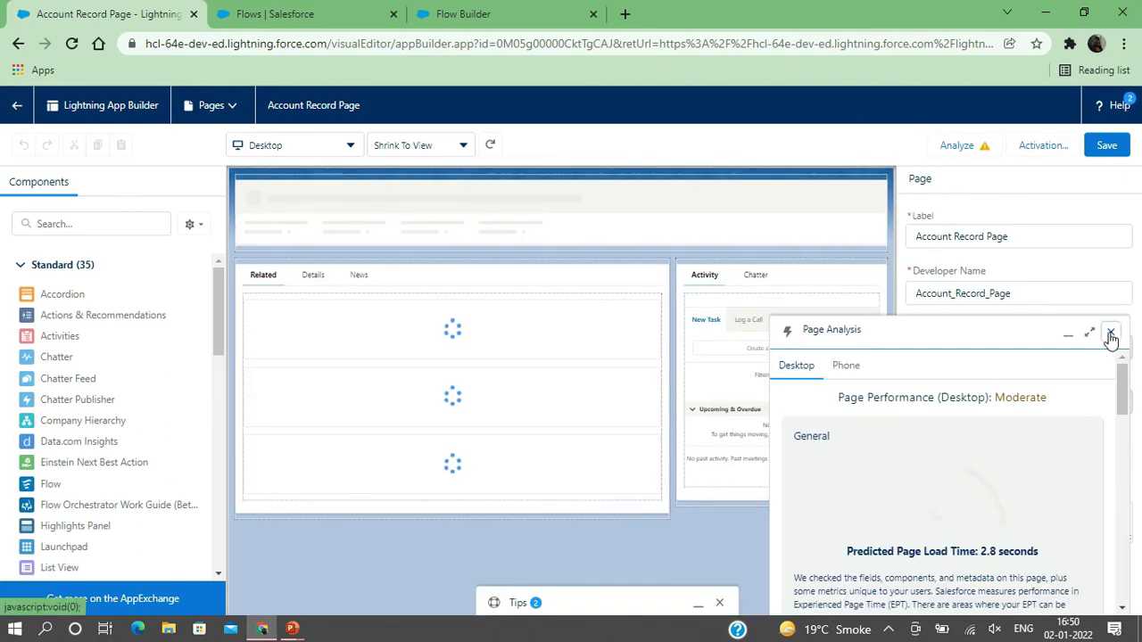
- Place a Flow component running CreateConatct on the right sidebar, pass the record ID into recordId, and save the page
{"action": "left_click", "coordinate": [1110, 332]}
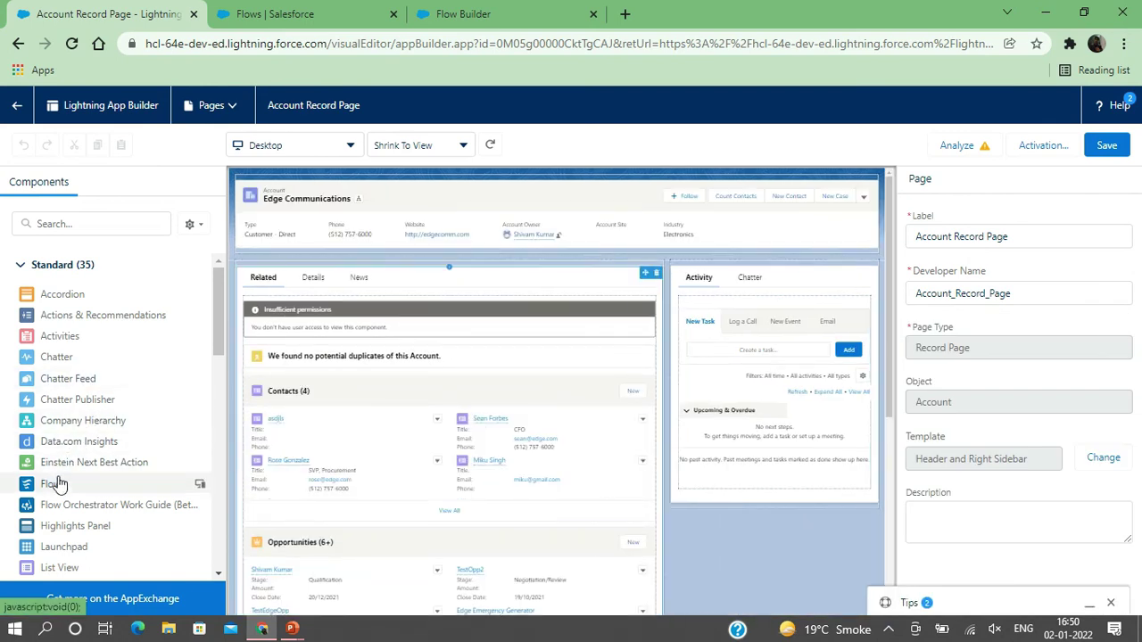
{"action": "left_click_drag", "start_coordinate": [56, 488], "coordinate": [718, 265]}
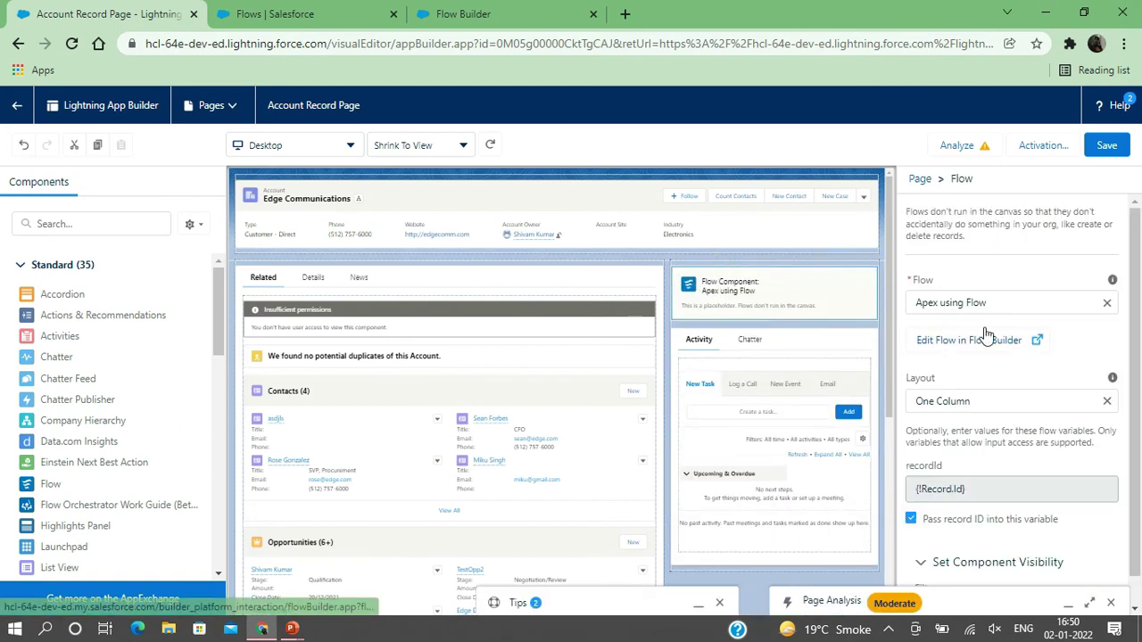
{"action": "left_click", "coordinate": [1026, 301]}
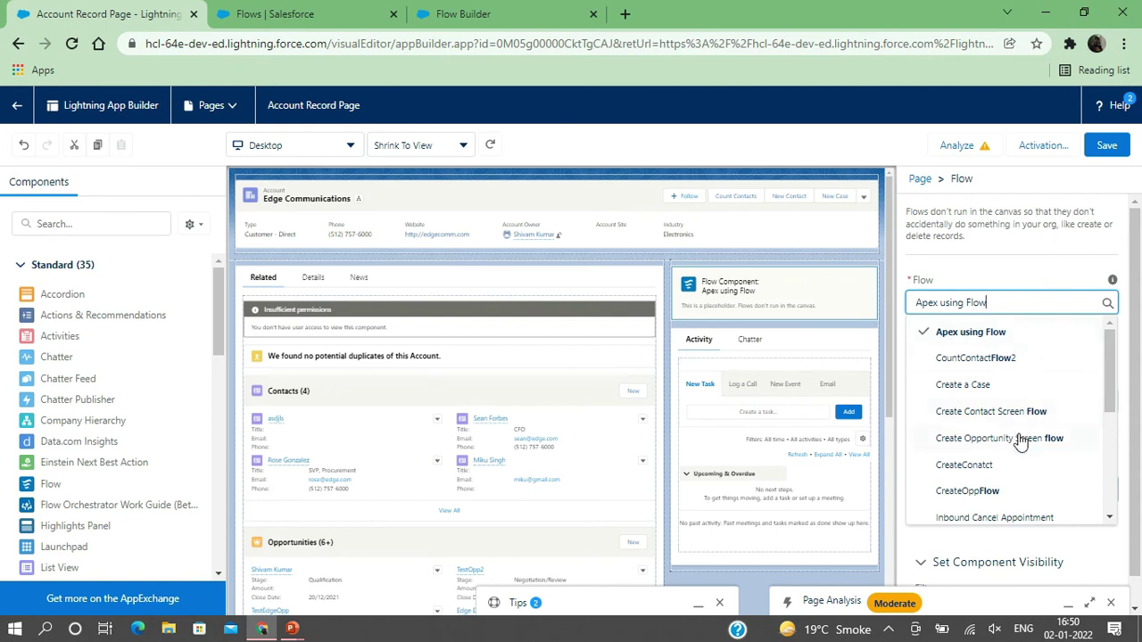
{"action": "scroll", "coordinate": [1017, 481], "scroll_direction": "down", "scroll_amount": 1}
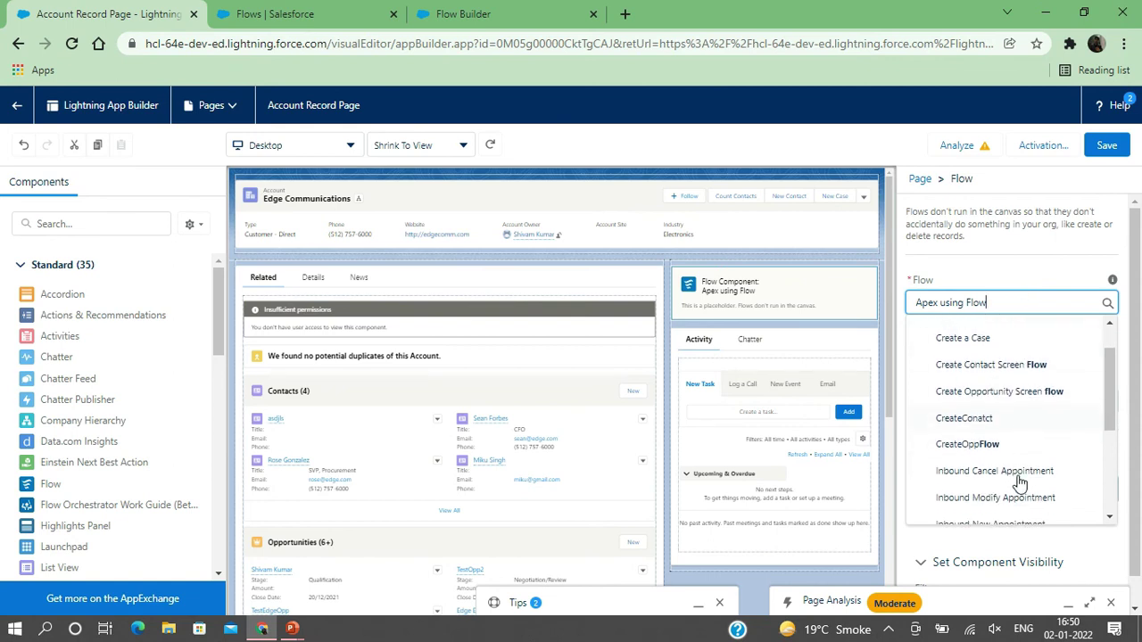
{"action": "left_click", "coordinate": [969, 416]}
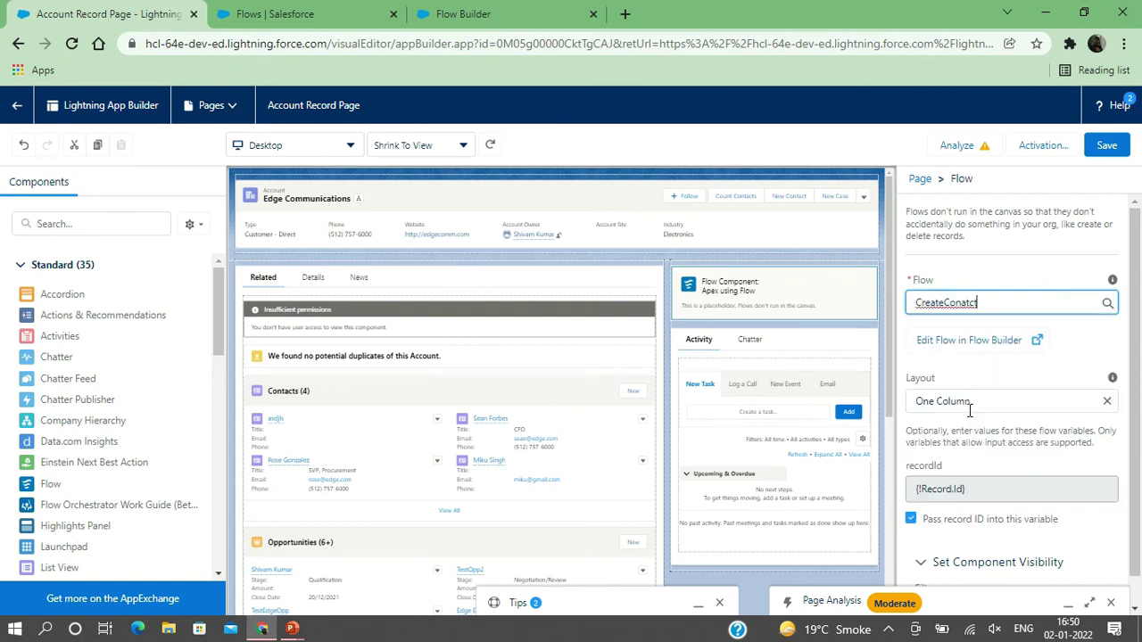
{"action": "left_click", "coordinate": [928, 497]}
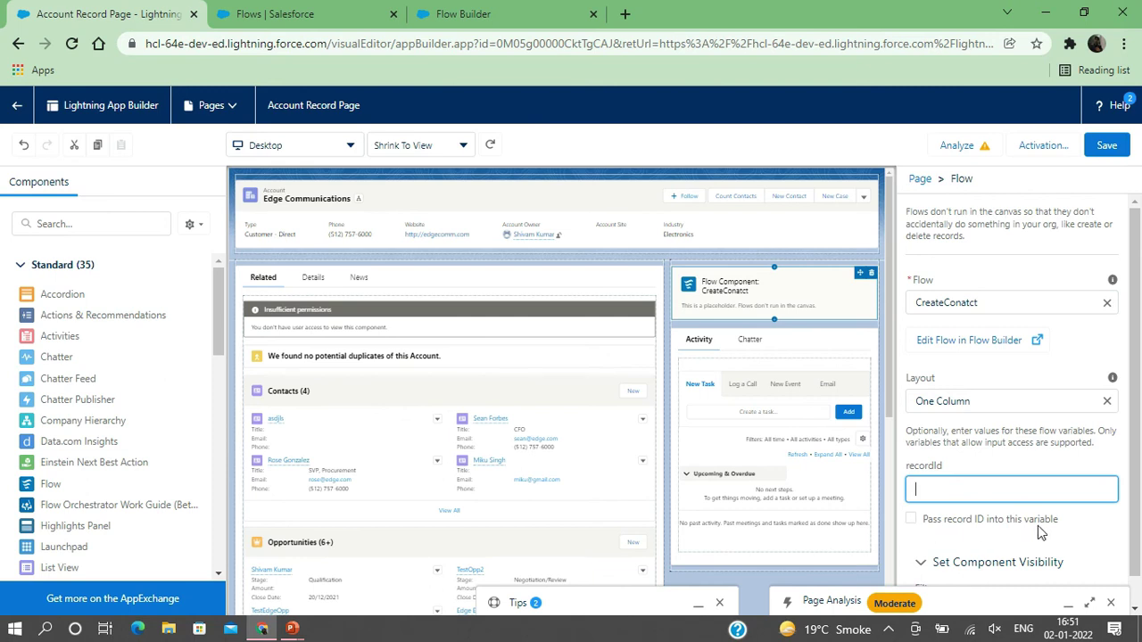
{"action": "left_click", "coordinate": [910, 520]}
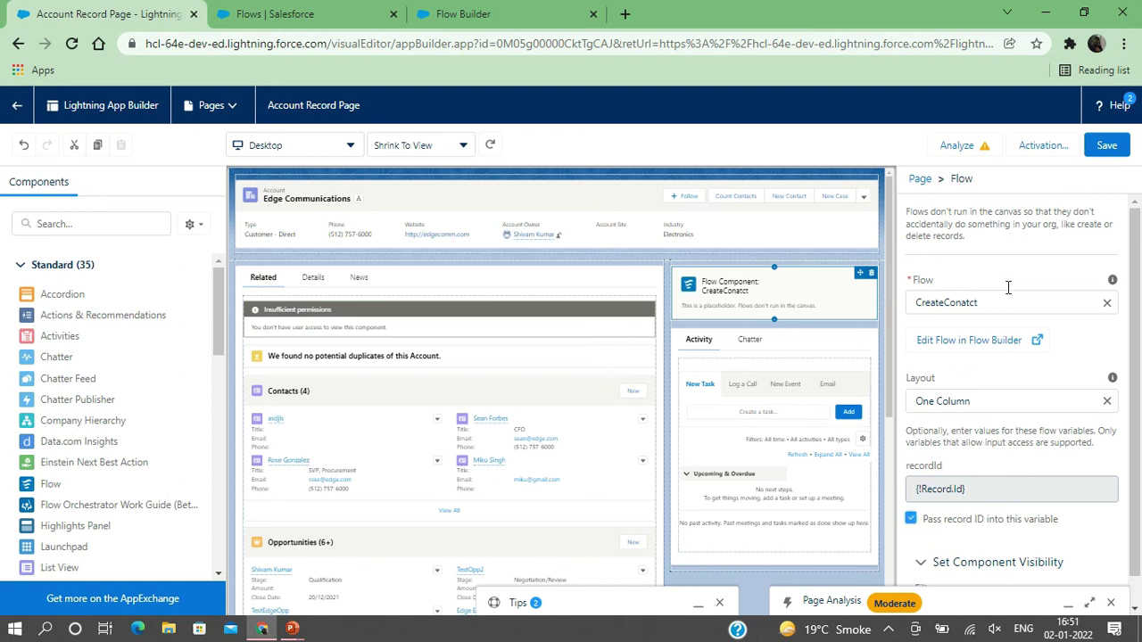
{"action": "left_click", "coordinate": [1106, 146]}
- Fill in the contact's first name, last name, e-mail, Manager department and phone, then submit the form
{"action": "left_click", "coordinate": [20, 106]}
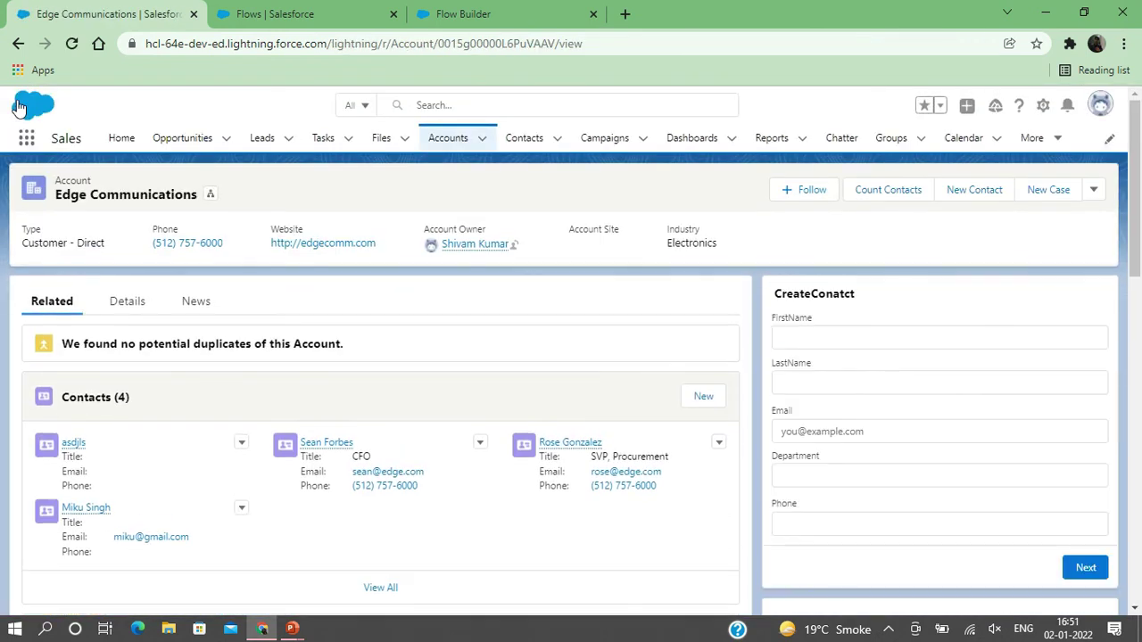
{"action": "scroll", "coordinate": [902, 375], "scroll_direction": "down", "scroll_amount": 1}
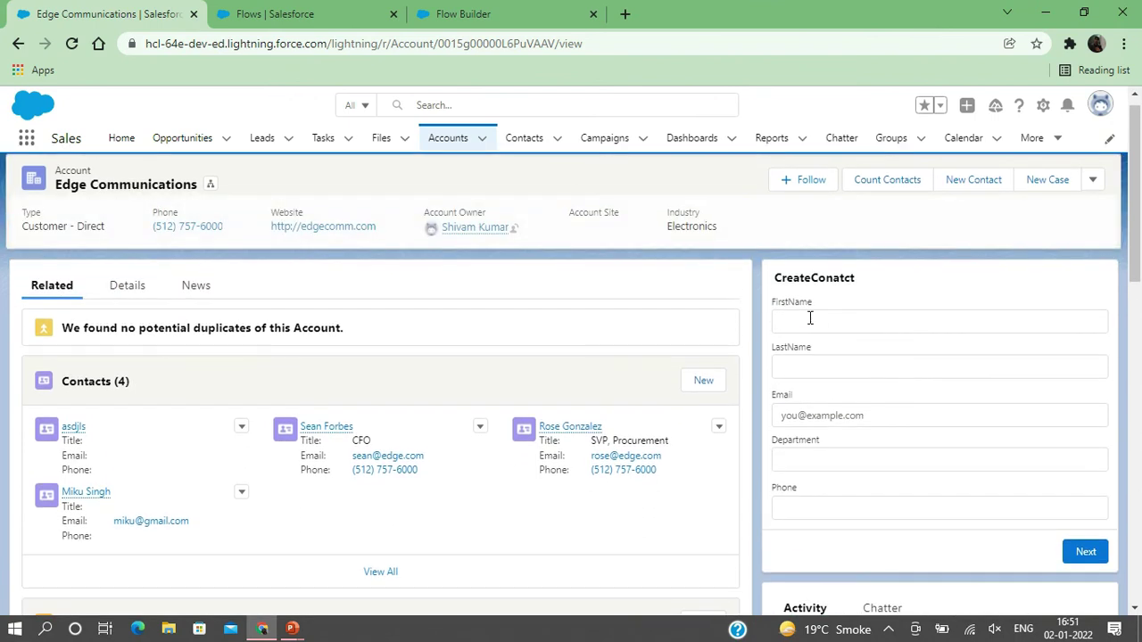
{"action": "left_click", "coordinate": [810, 318]}
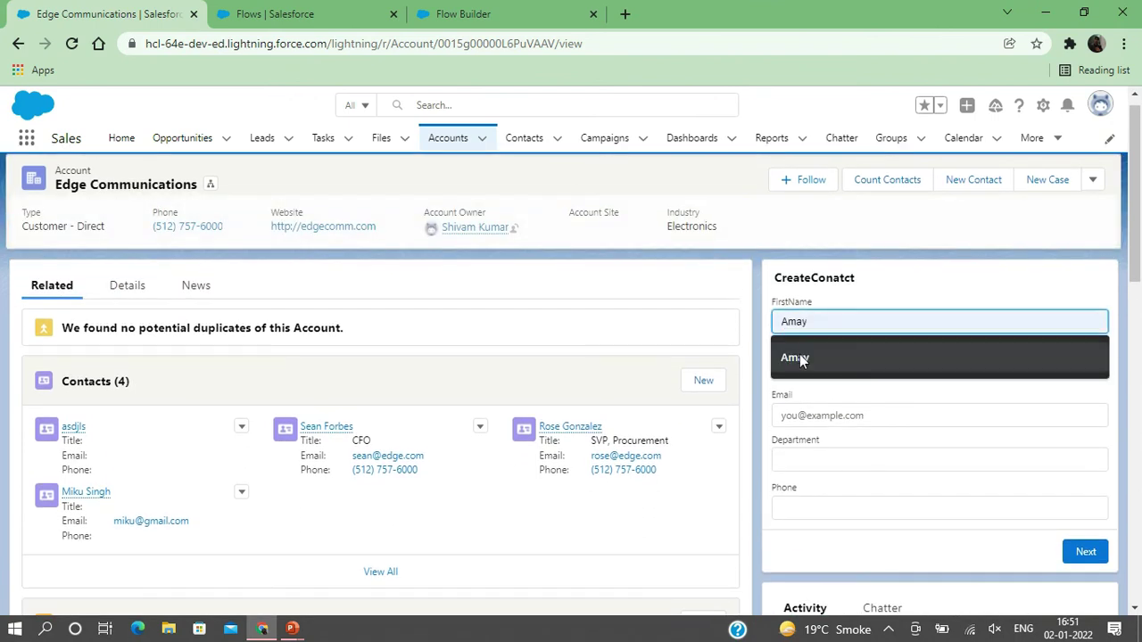
{"action": "left_click", "coordinate": [801, 357]}
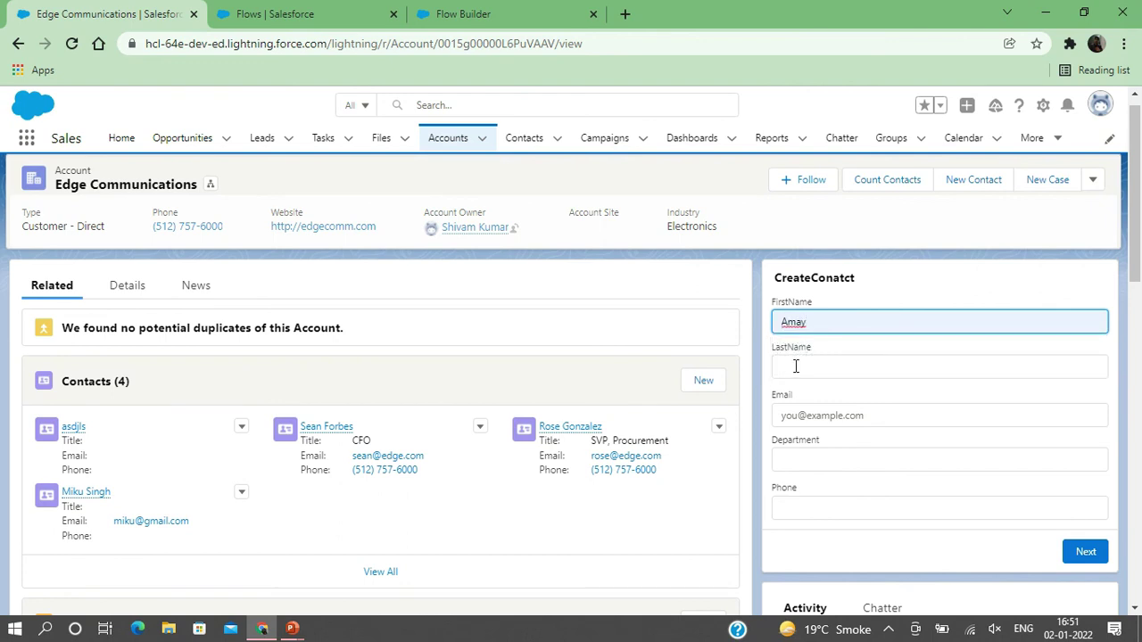
{"action": "left_click", "coordinate": [793, 366]}
{"action": "left_click", "coordinate": [791, 398]}
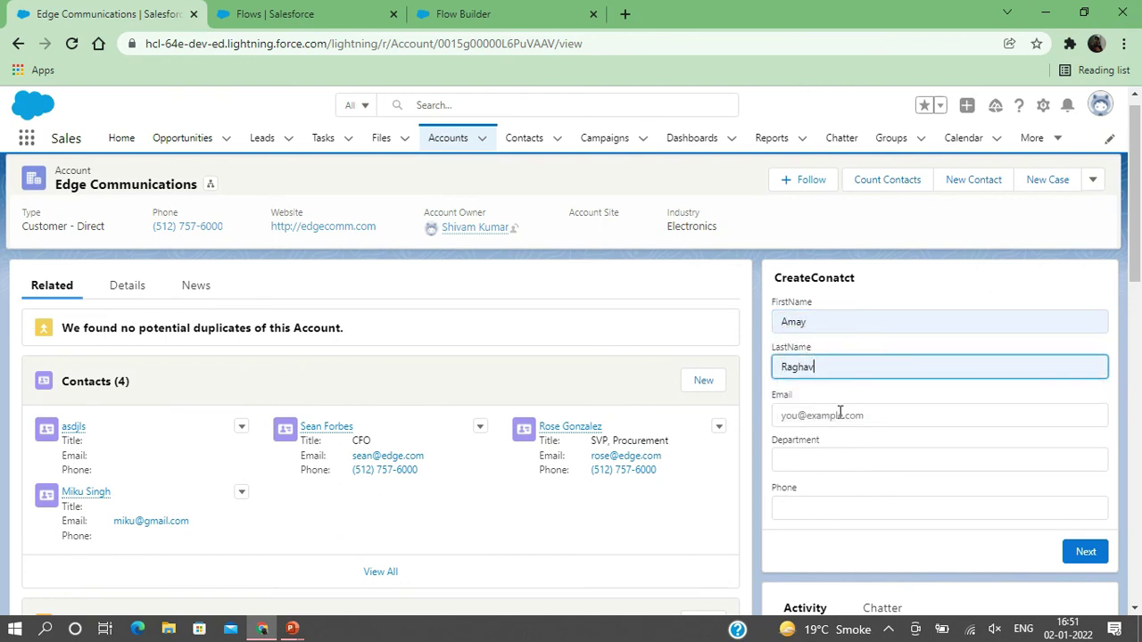
{"action": "left_click", "coordinate": [811, 413]}
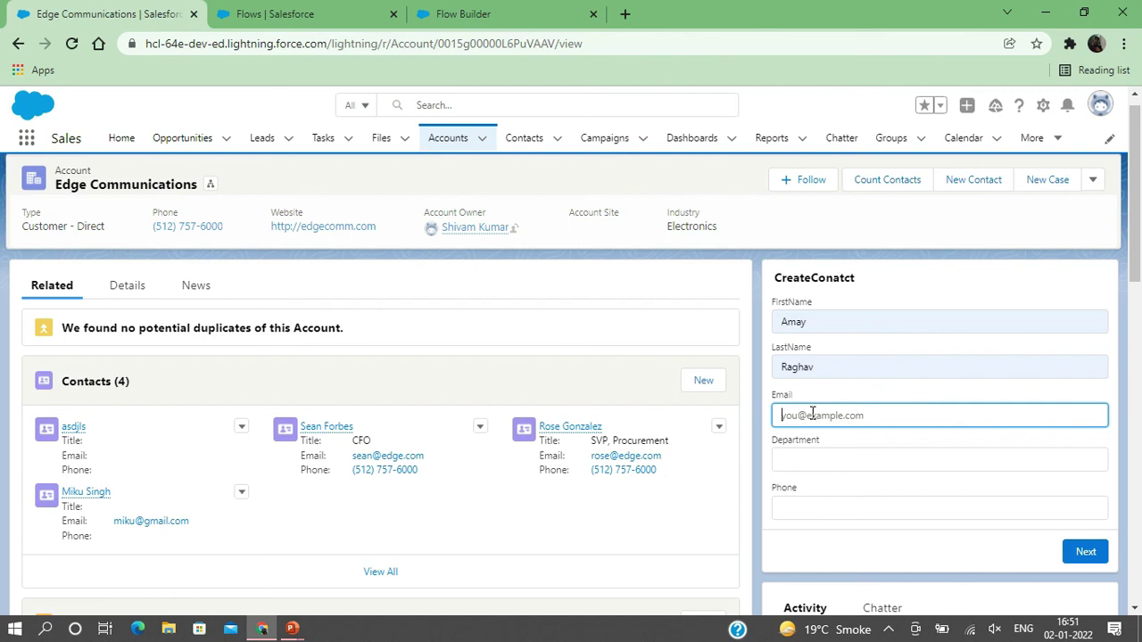
{"action": "left_click", "coordinate": [791, 458]}
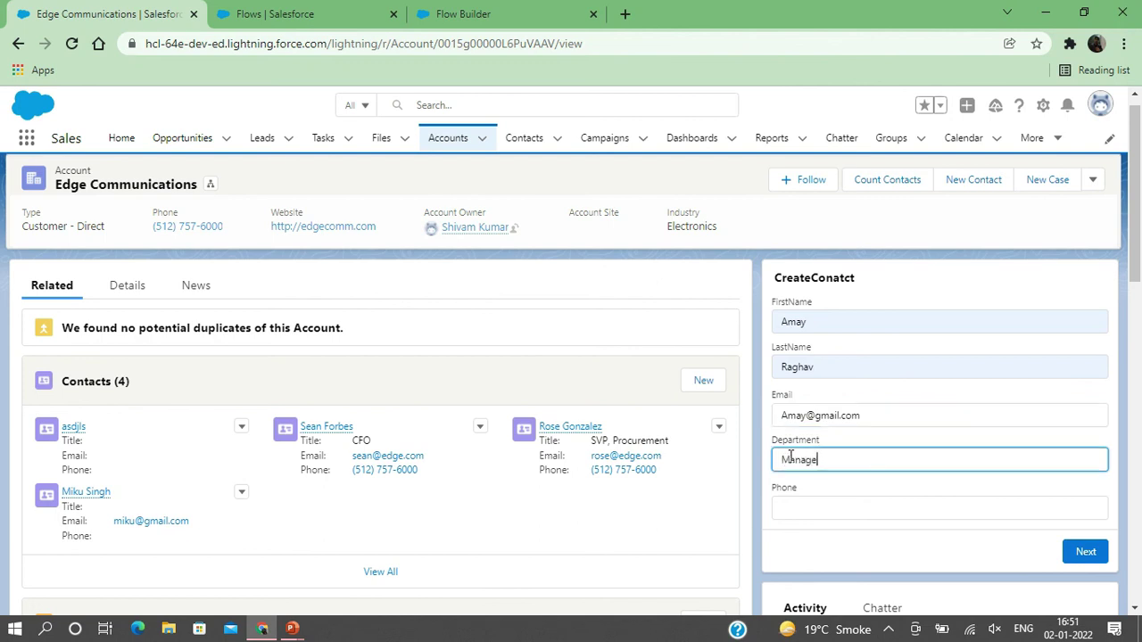
{"action": "left_click", "coordinate": [795, 512]}
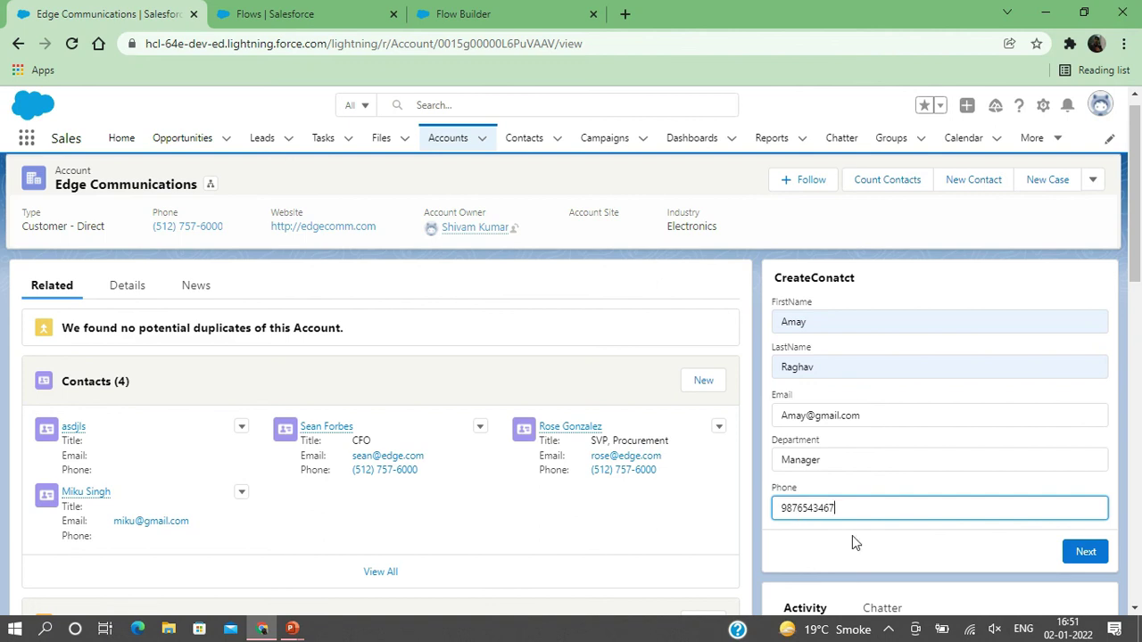
{"action": "left_click", "coordinate": [1082, 555]}
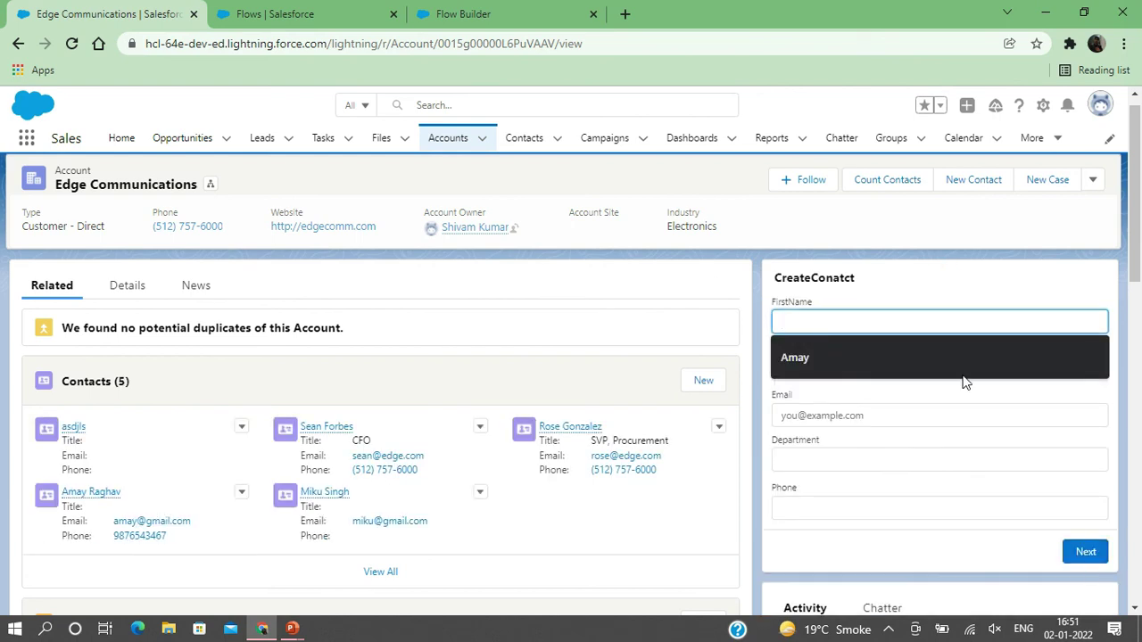
- Open the new contact from the Edge Communications Contacts related list
{"action": "left_click", "coordinate": [367, 362]}
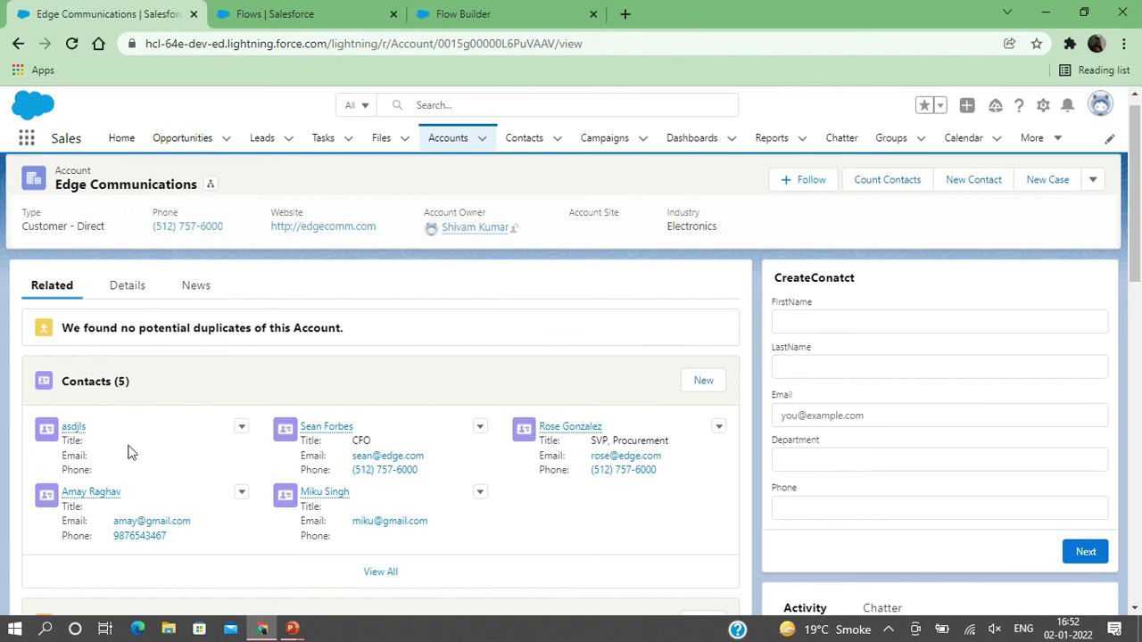
{"action": "left_click", "coordinate": [82, 498]}
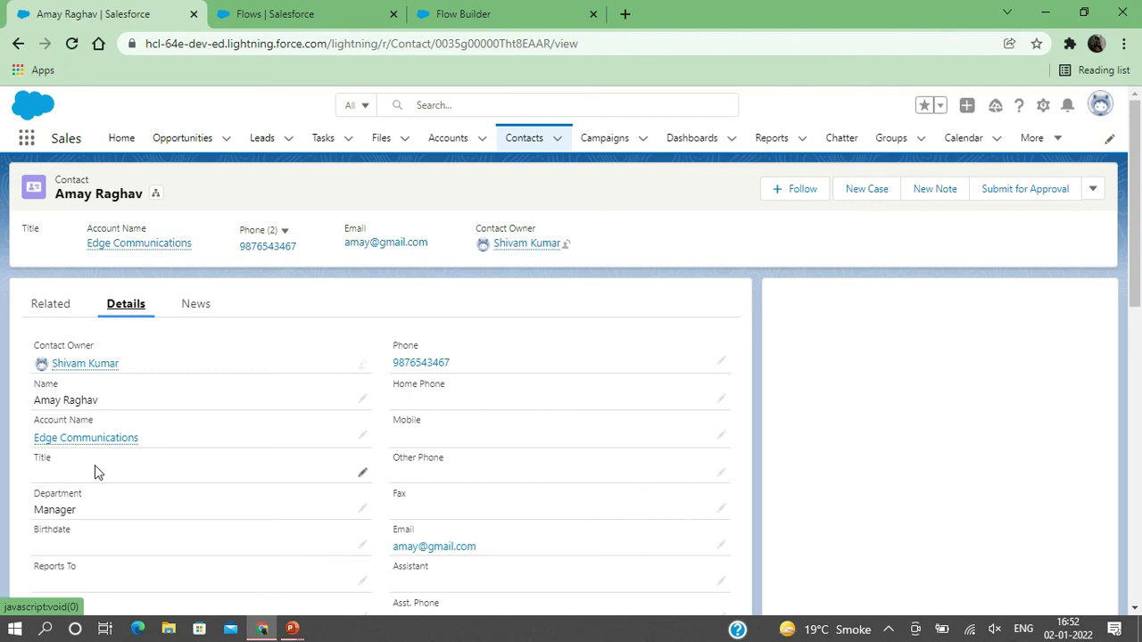
{"action": "scroll", "coordinate": [95, 465], "scroll_direction": "down", "scroll_amount": 2}
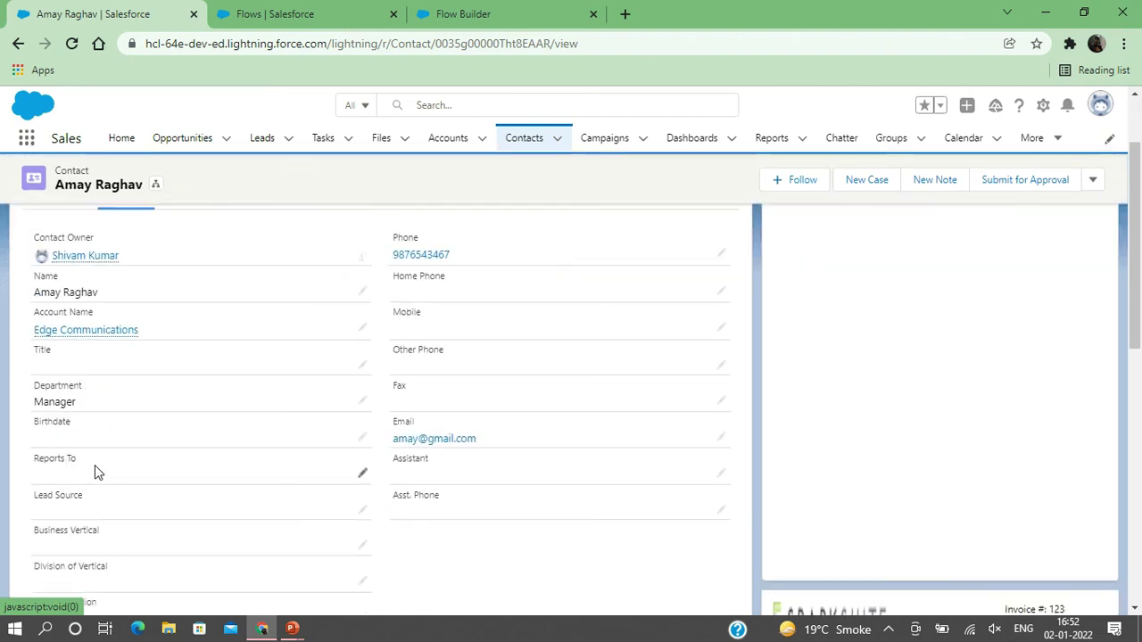
{"action": "scroll", "coordinate": [95, 465], "scroll_direction": "up", "scroll_amount": 2}
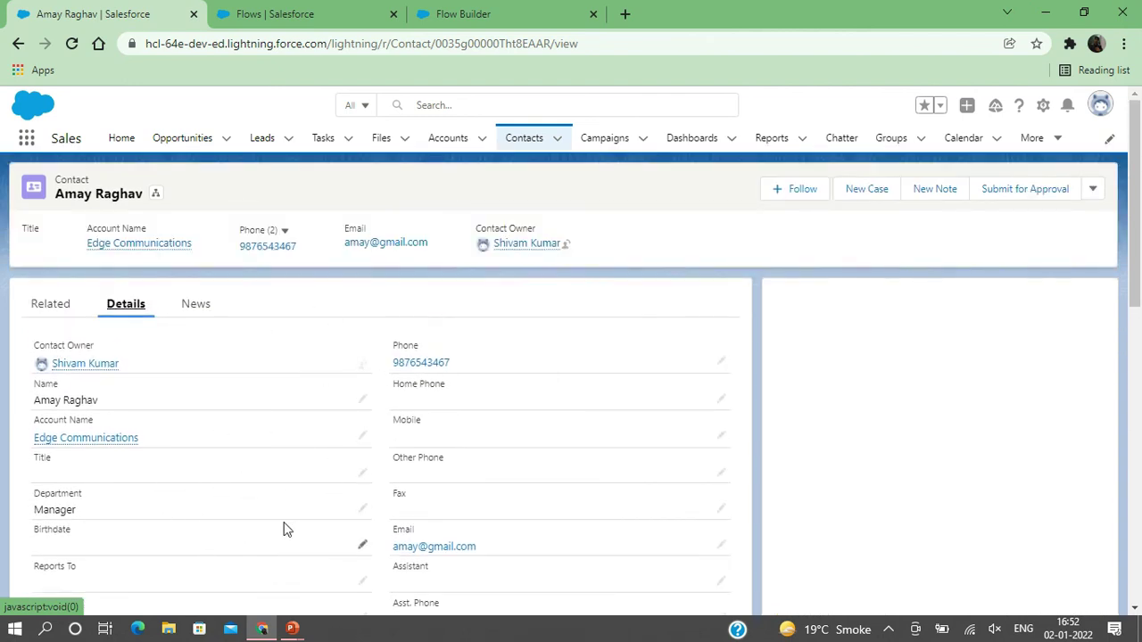
{"action": "scroll", "coordinate": [283, 527], "scroll_direction": "down", "scroll_amount": 2}
{"action": "scroll", "coordinate": [284, 527], "scroll_direction": "down", "scroll_amount": 2}
{"action": "scroll", "coordinate": [284, 527], "scroll_direction": "up", "scroll_amount": 4}
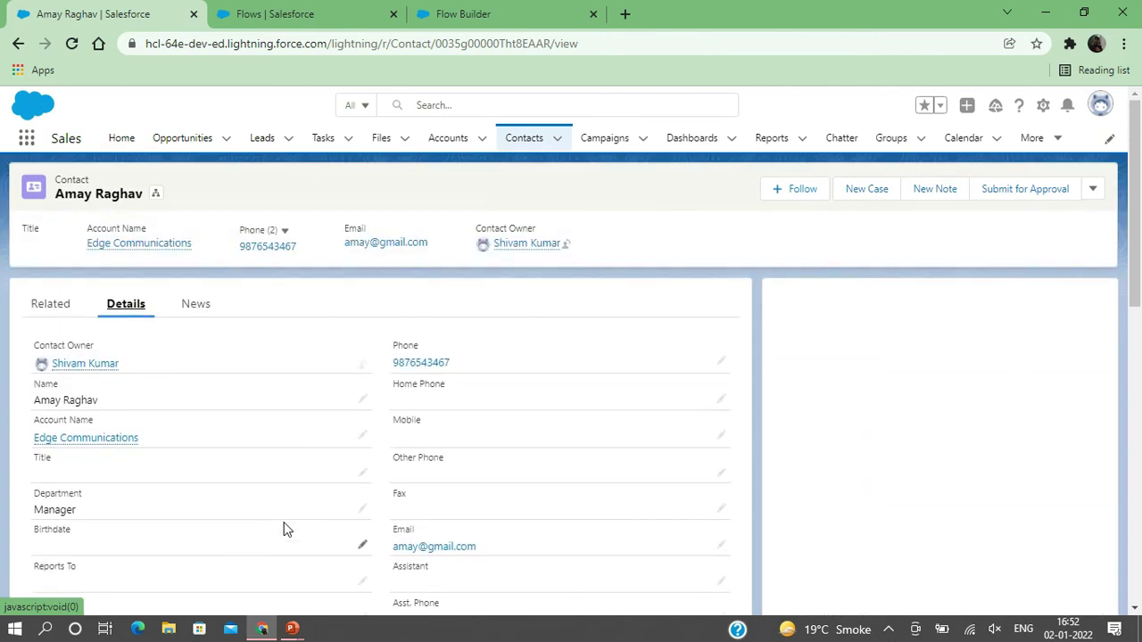